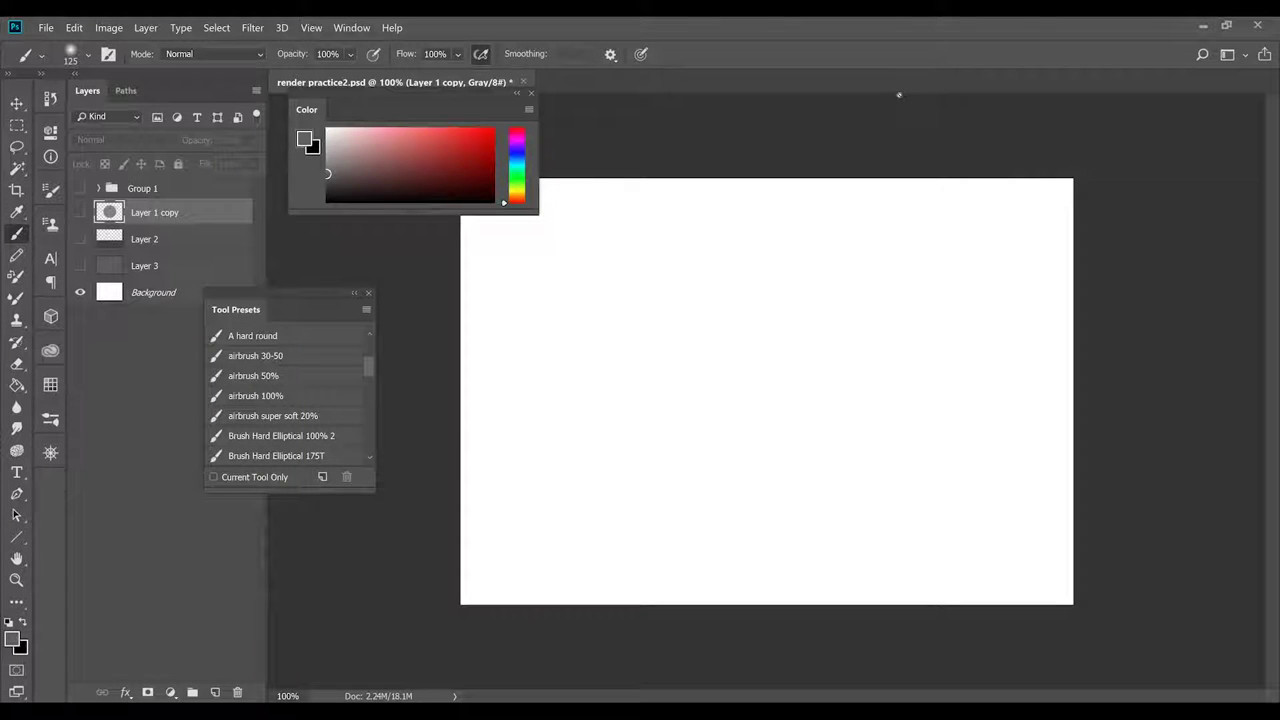
- Show the grey circle layer, Layer 2 and Layer 3 on the canvas
click(80, 212)
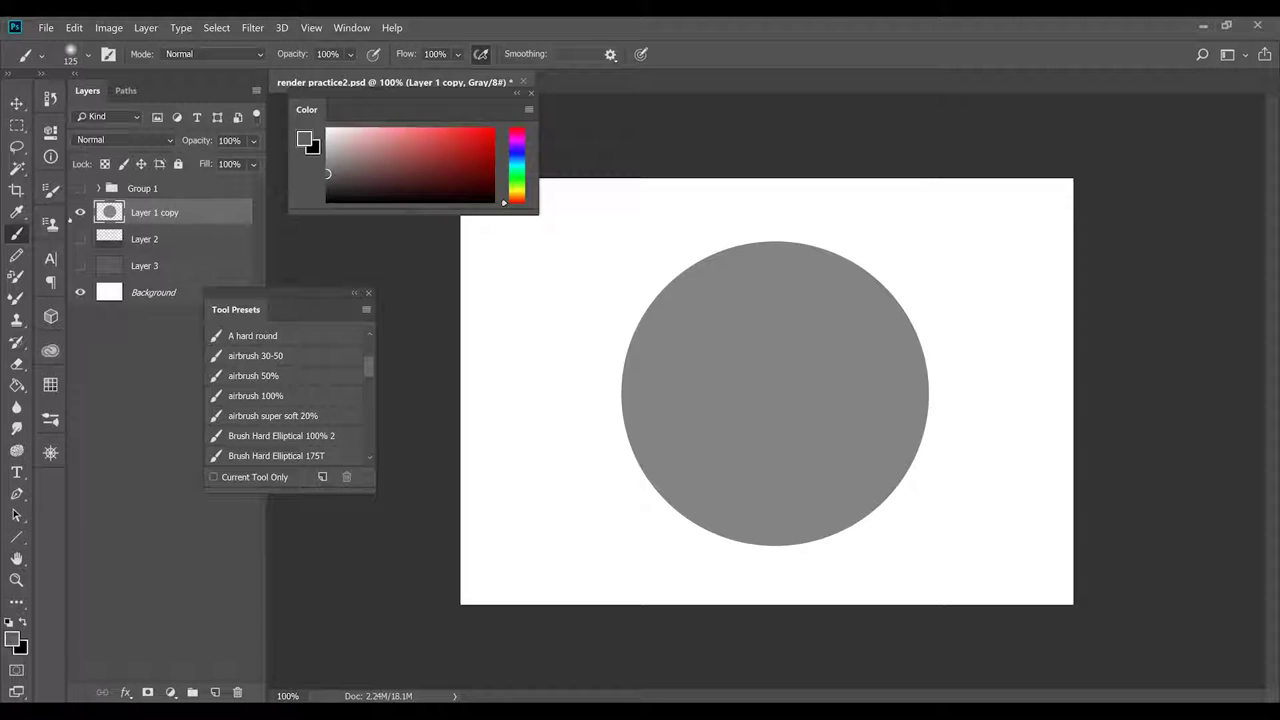
click(80, 239)
click(80, 265)
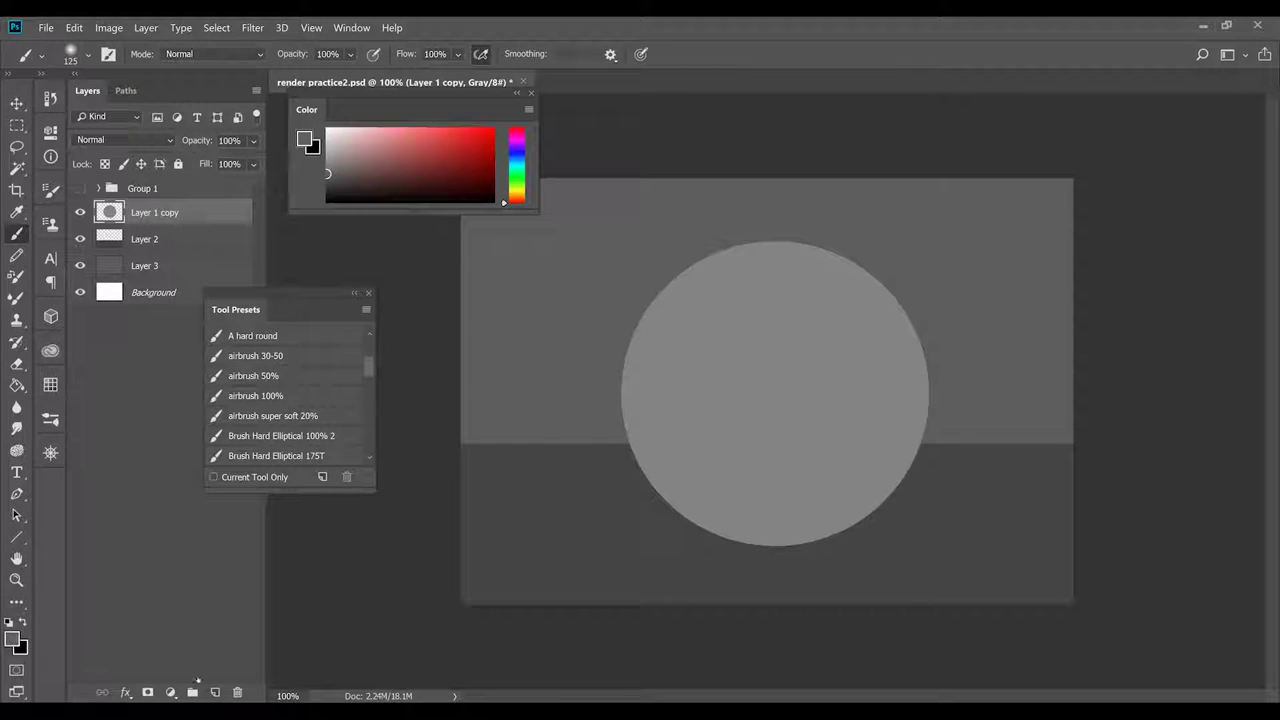
- Add a new layer above the circle and set up a white 30 px brush from the airbrush 100% preset
click(215, 692)
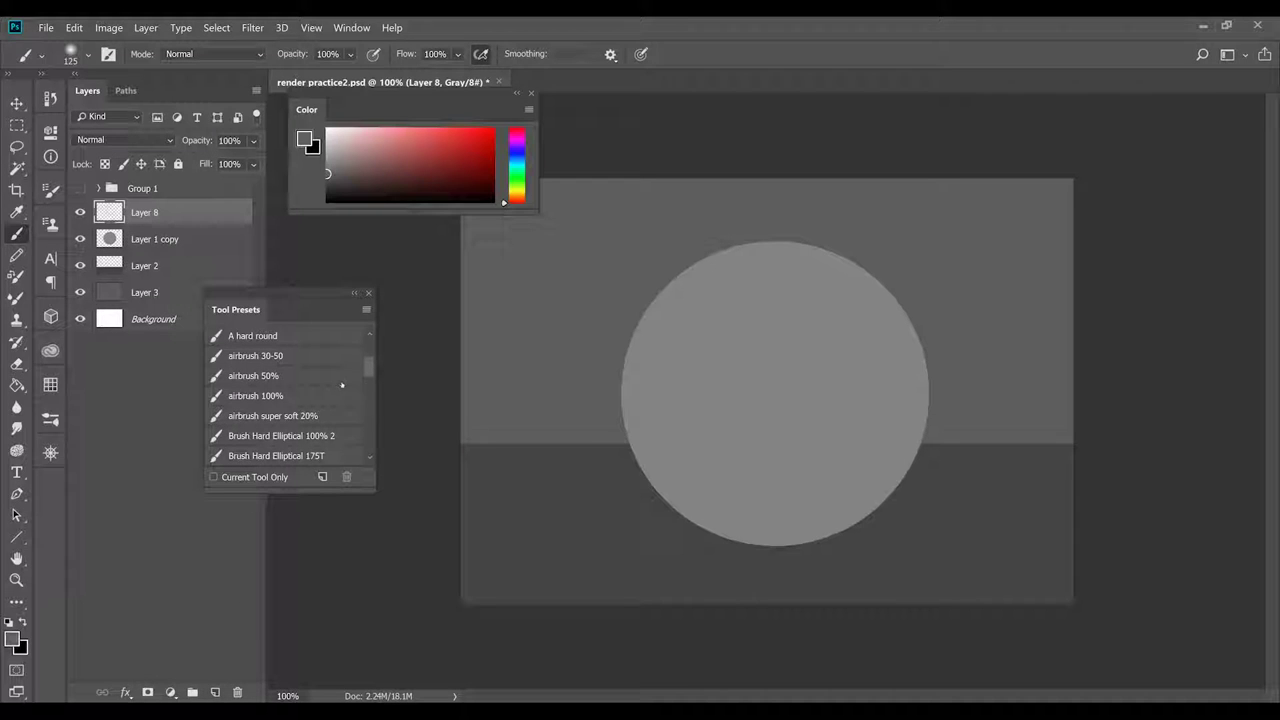
click(272, 415)
click(256, 395)
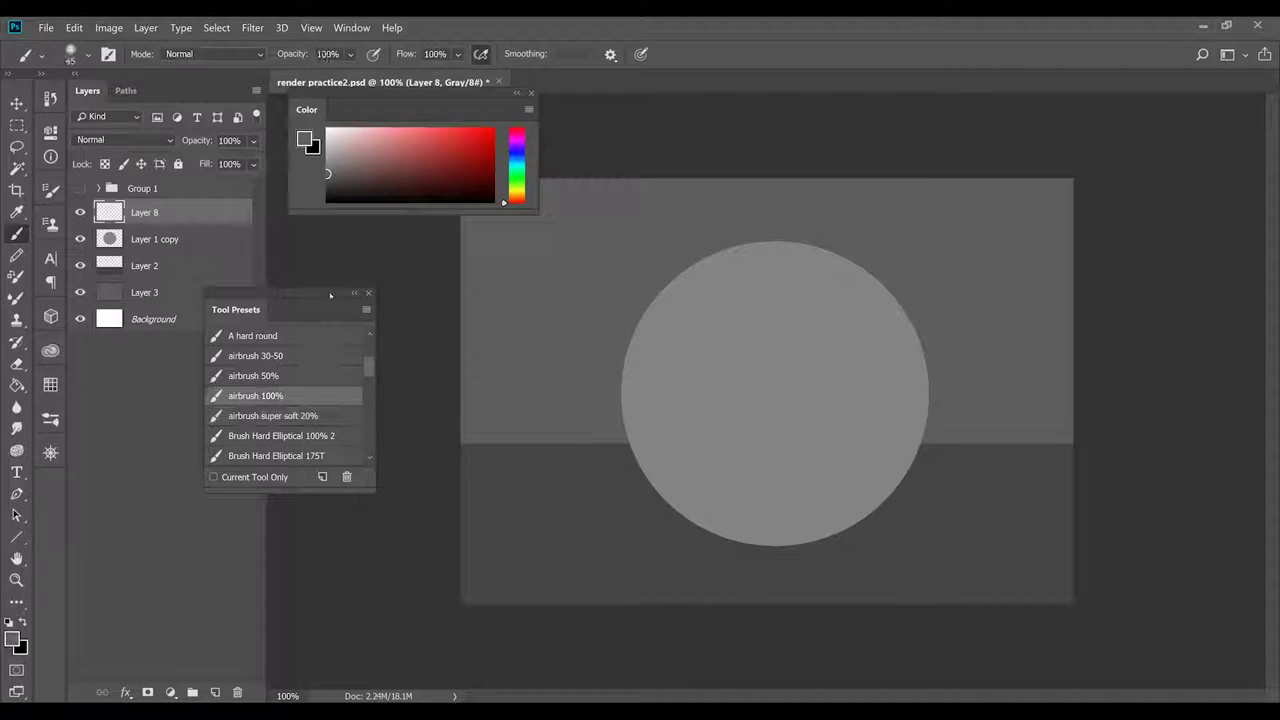
key(bracketleft)
key(bracketleft)
key(bracketleft)
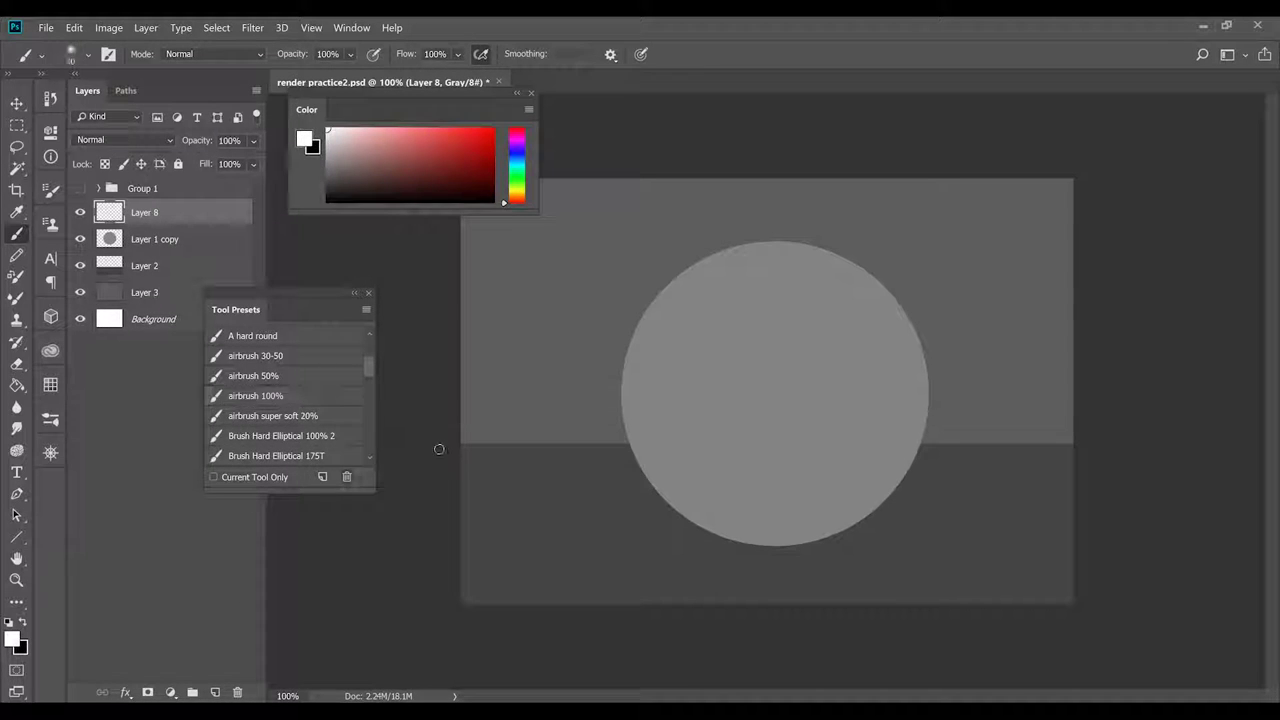
drag(588, 226, 618, 240)
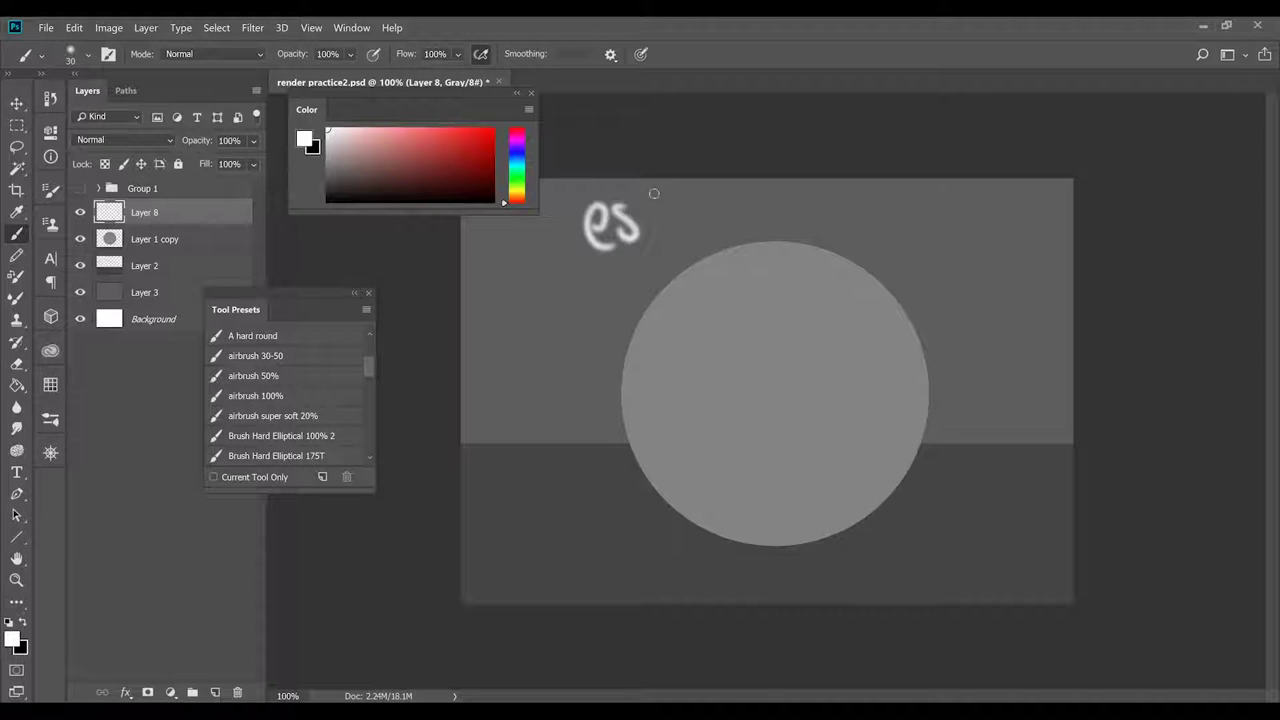
key(ctrl+z)
key(ctrl+z)
key(ctrl+z)
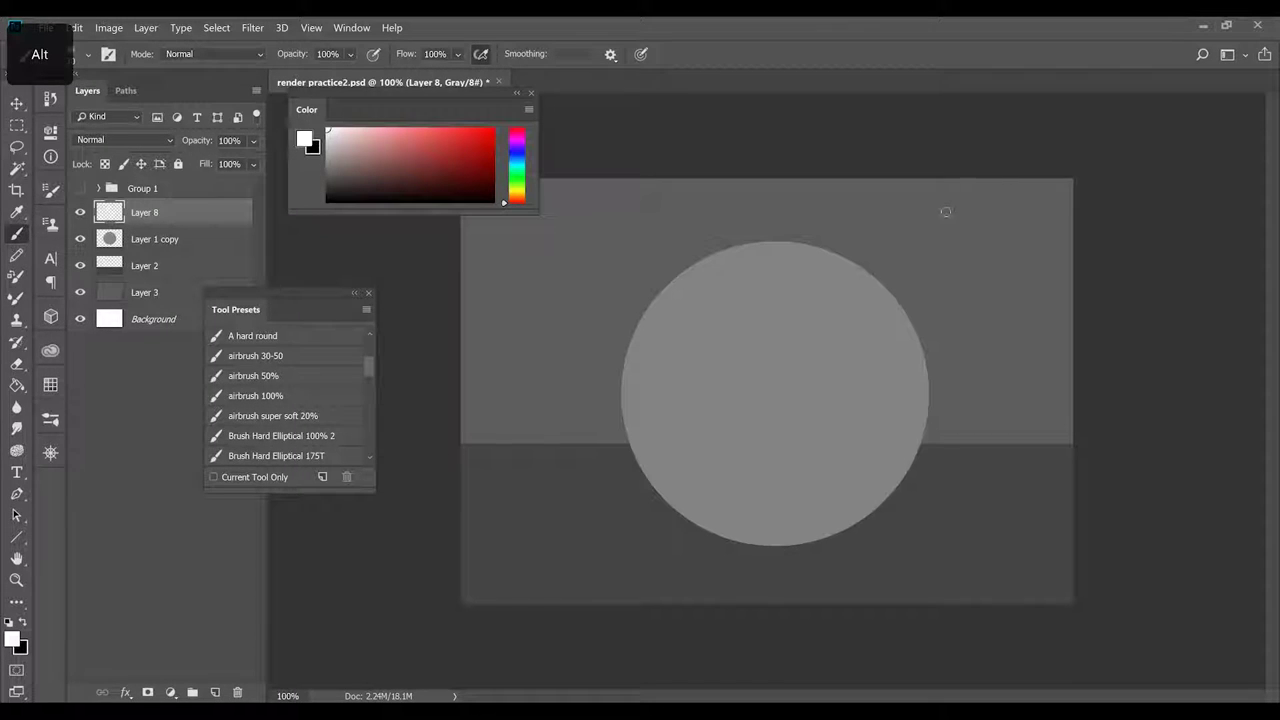
drag(965, 198, 813, 353)
mouse_move(801, 308)
mouse_down()
mouse_move(853, 319)
mouse_move(801, 359)
mouse_up()
key(ctrl+alt+z)
key(ctrl+alt+z)
key(ctrl+alt+z)
- Paint a white light arrow from the upper right into the circle and a smaller bounce arrow beside its lower-left edge
drag(801, 359, 842, 339)
drag(960, 199, 792, 358)
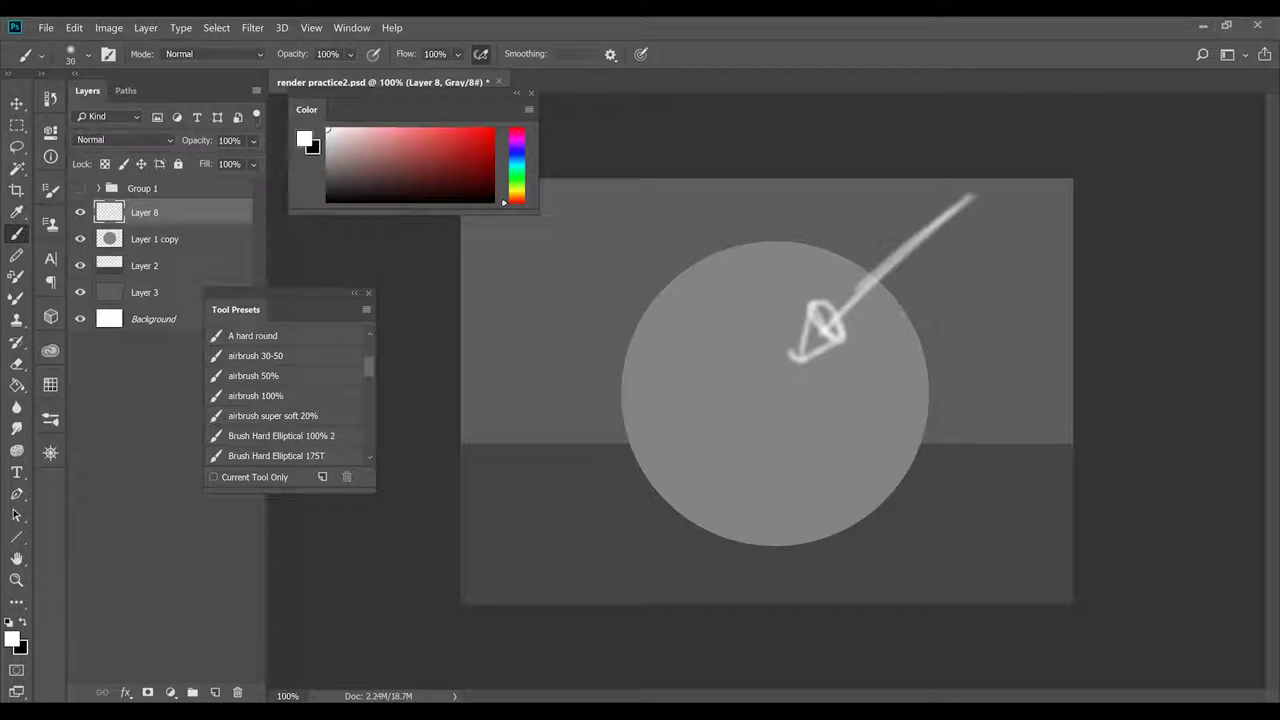
mouse_move(664, 514)
mouse_down()
mouse_move(572, 578)
mouse_move(630, 492)
mouse_move(611, 505)
mouse_up()
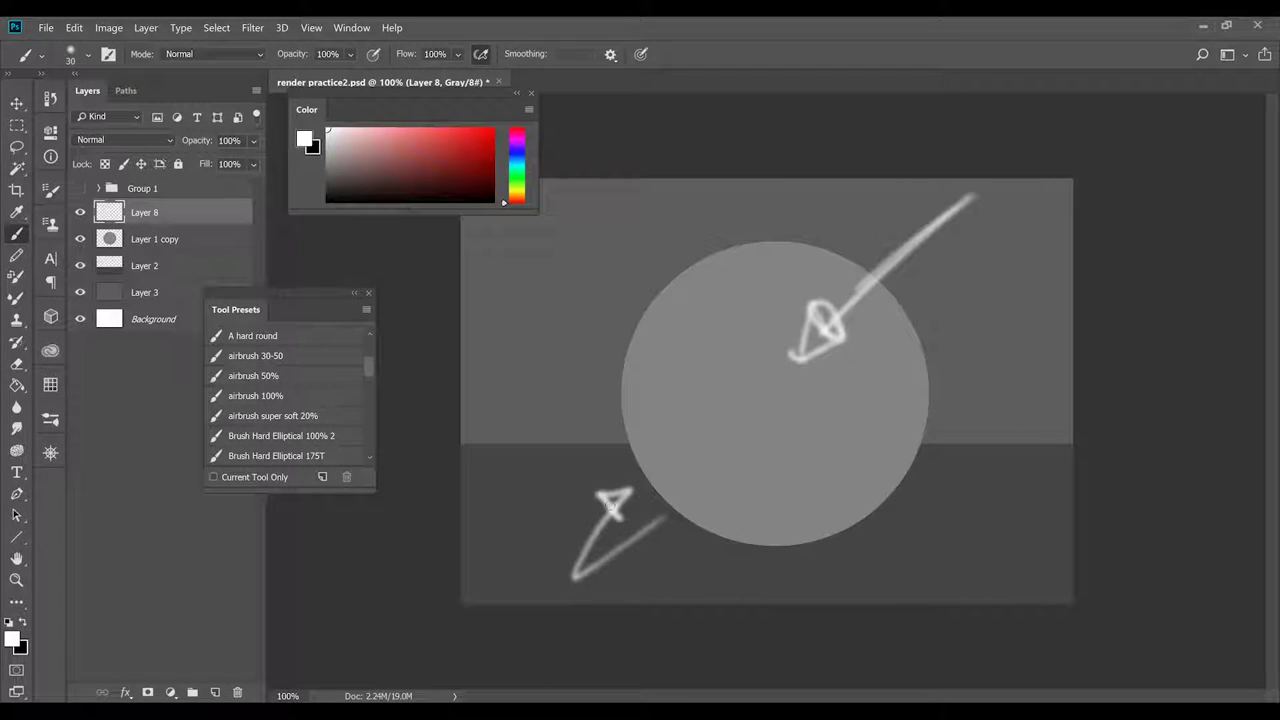
- Lower the arrow layer's opacity to 18%, and choose a mid-grey foreground color with the circle layer active
click(253, 140)
mouse_move(252, 160)
mouse_down()
mouse_move(197, 162)
mouse_move(172, 240)
mouse_up()
click(172, 240)
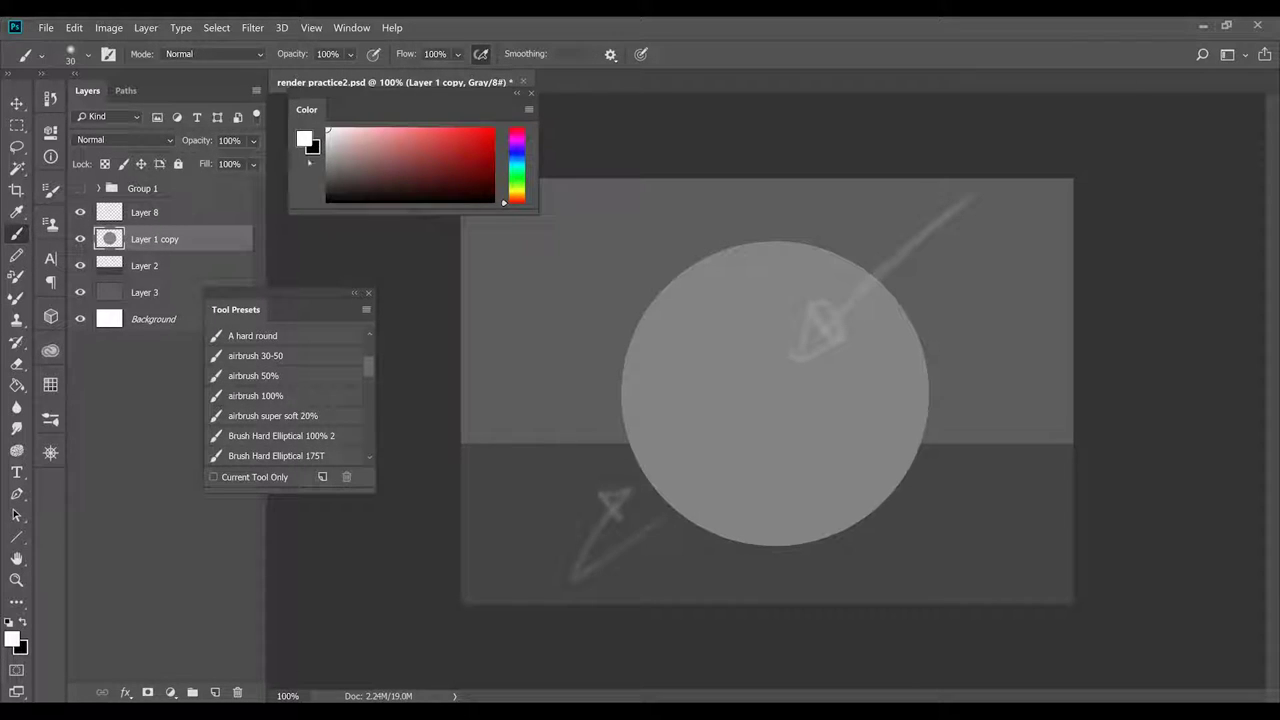
mouse_move(328, 155)
mouse_down()
mouse_move(328, 198)
mouse_move(328, 170)
mouse_up()
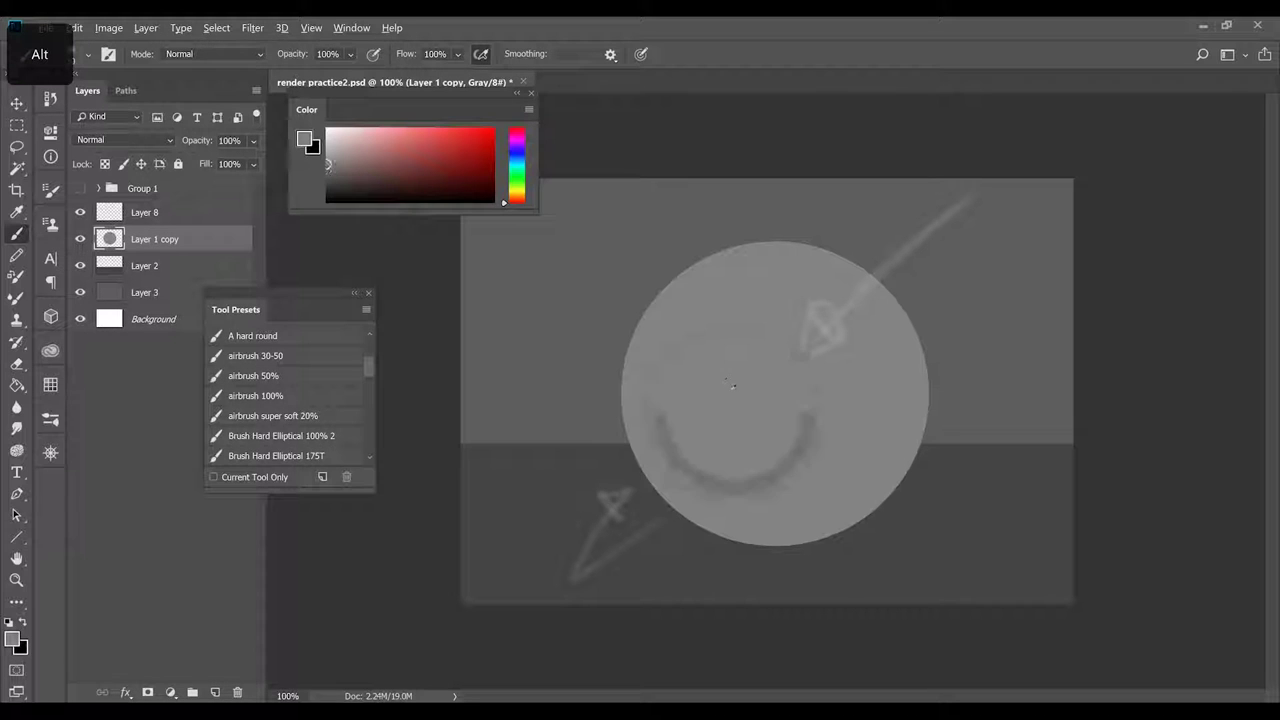
key(alt+bracketright)
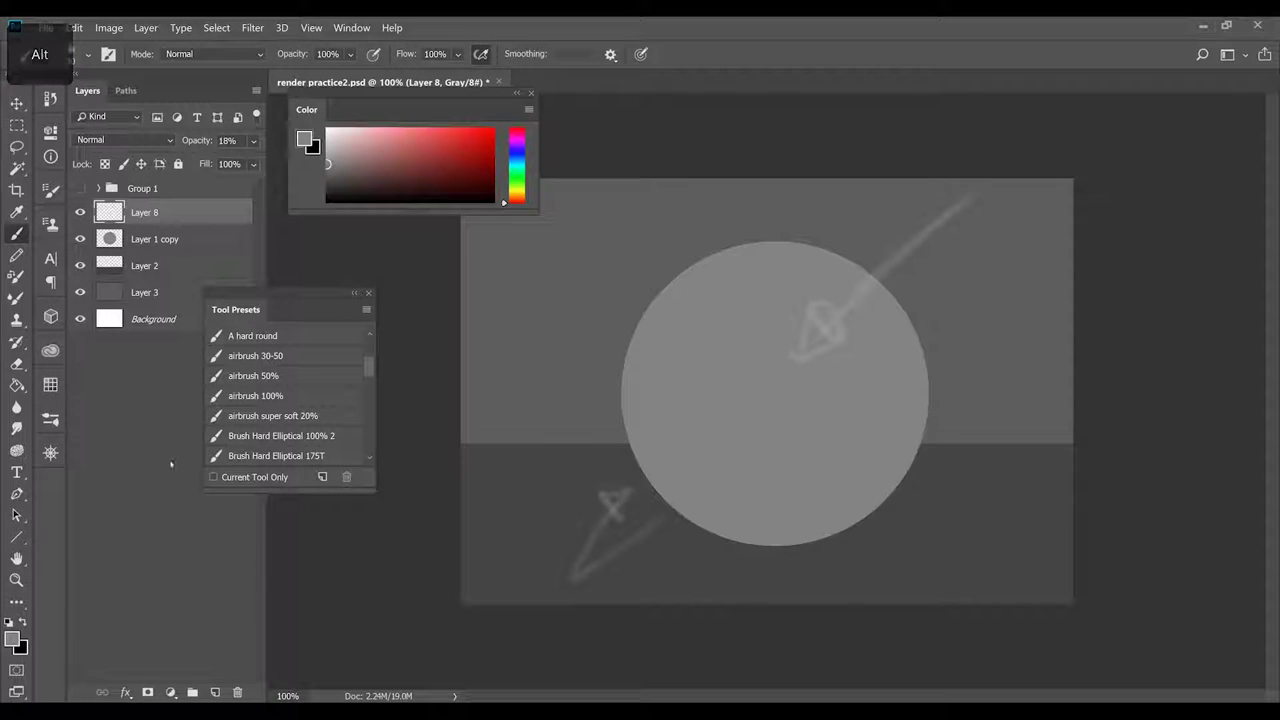
key(alt+l)
click(230, 315)
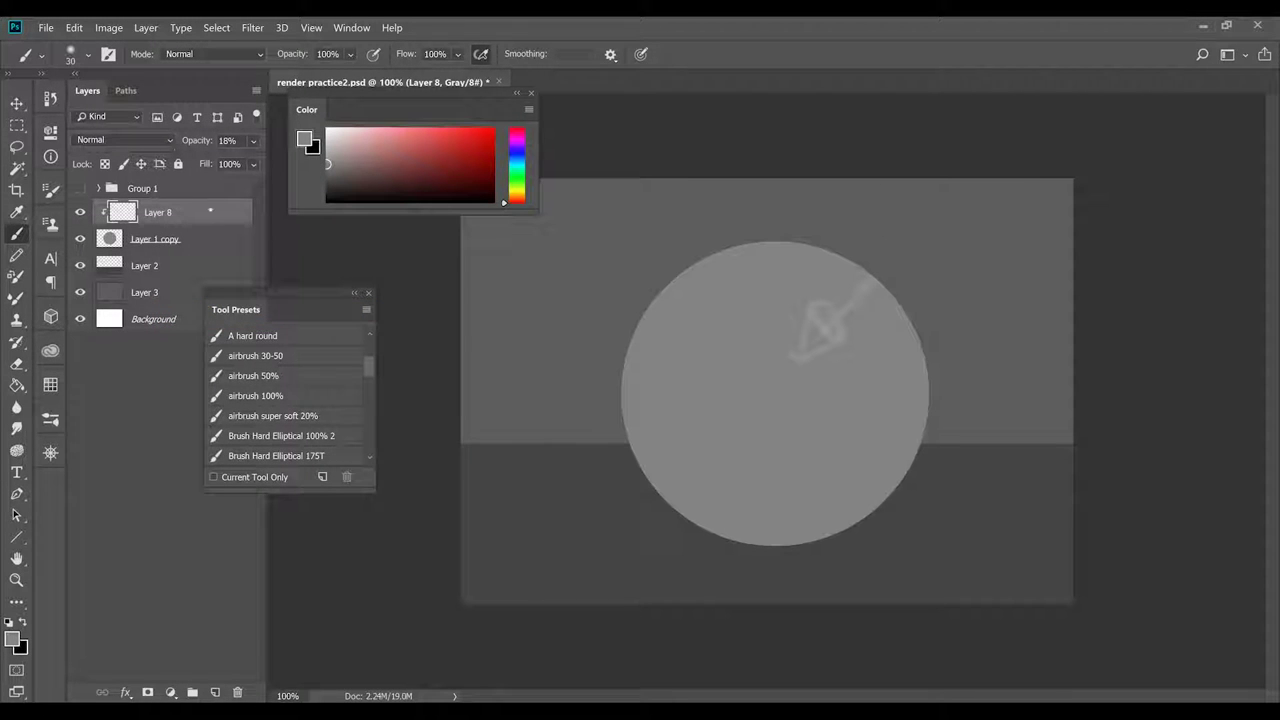
key(ctrl+z)
key(ctrl+z)
click(145, 212)
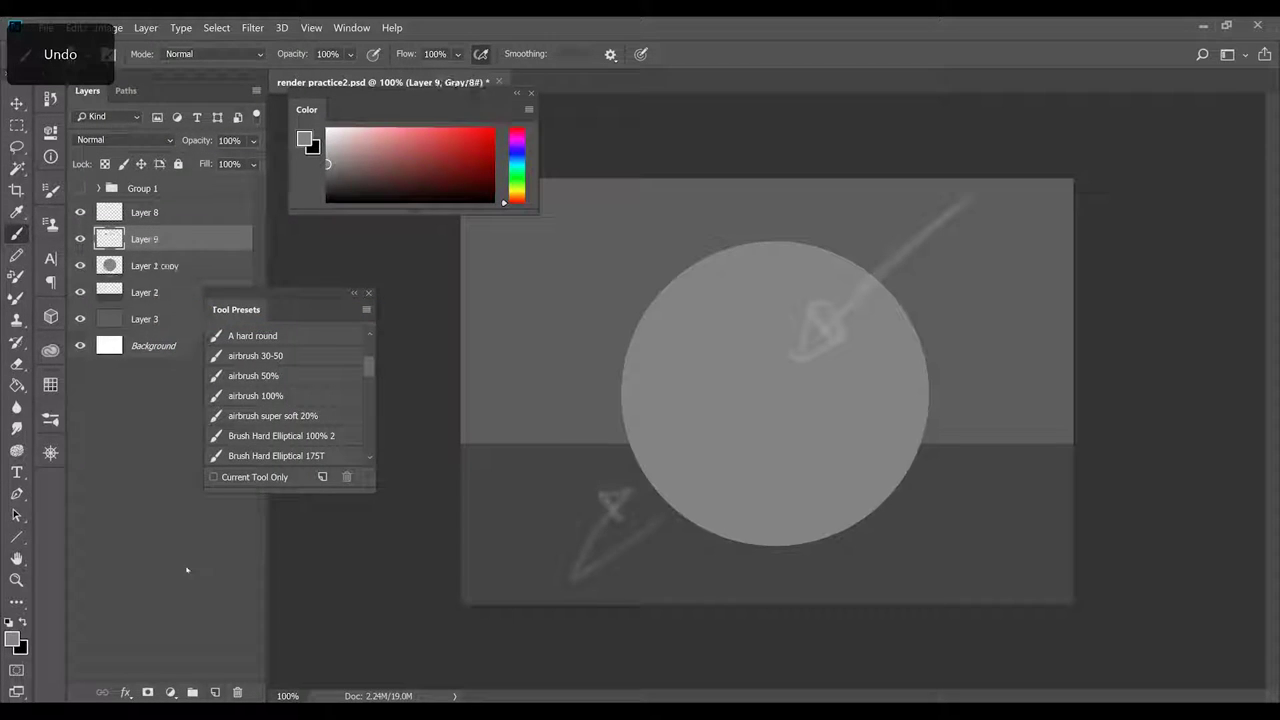
right_click(150, 212)
click(200, 313)
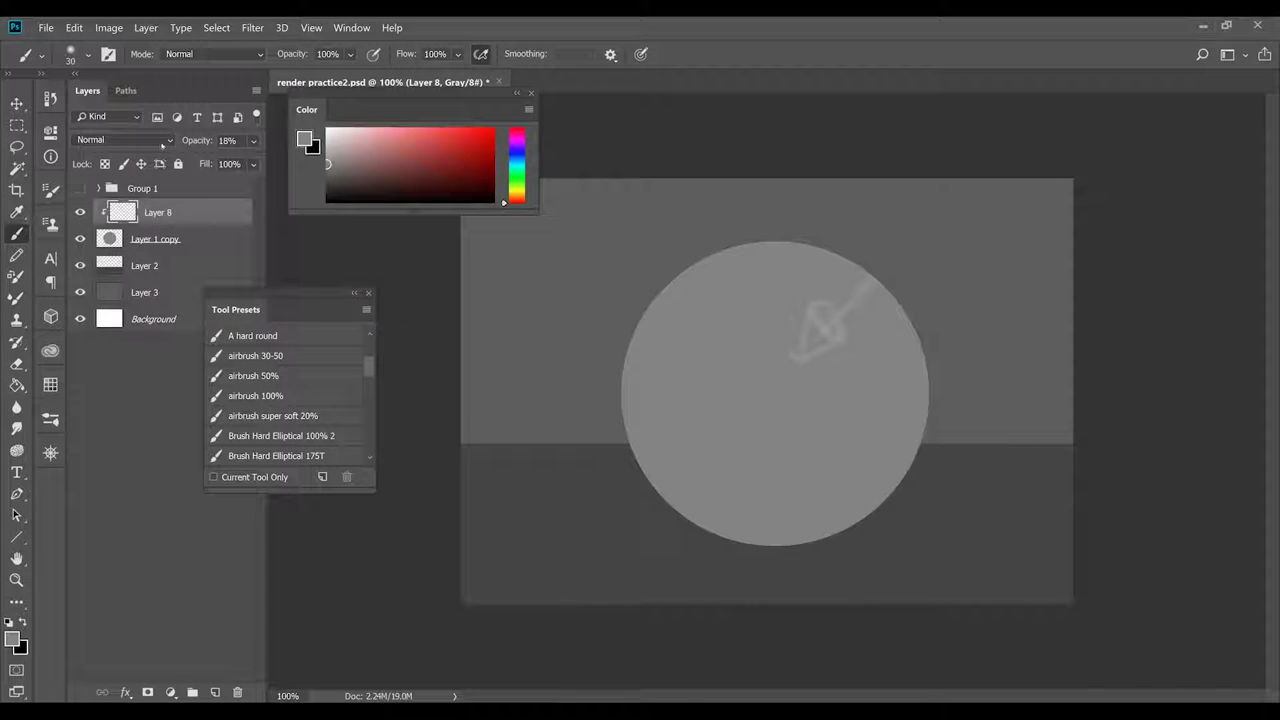
key(ctrl+z)
- Add a new Multiply layer directly above the circle layer, clipped to the circle
click(215, 692)
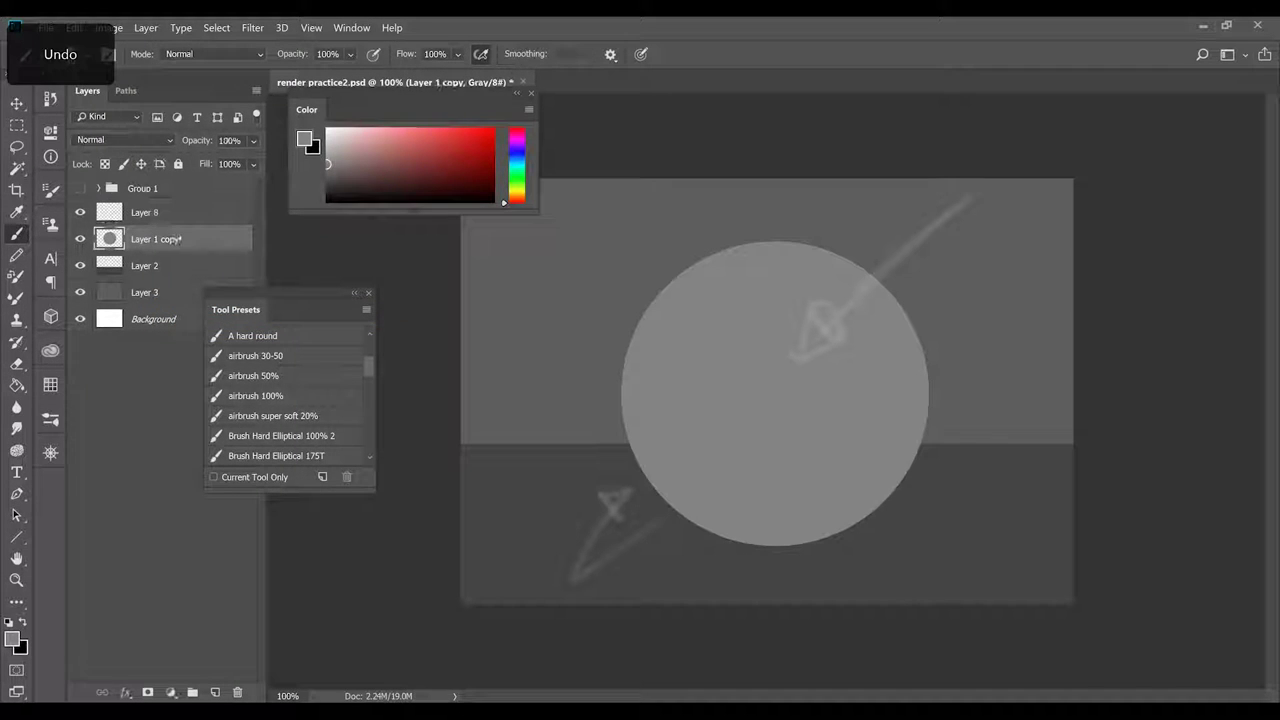
right_click(176, 237)
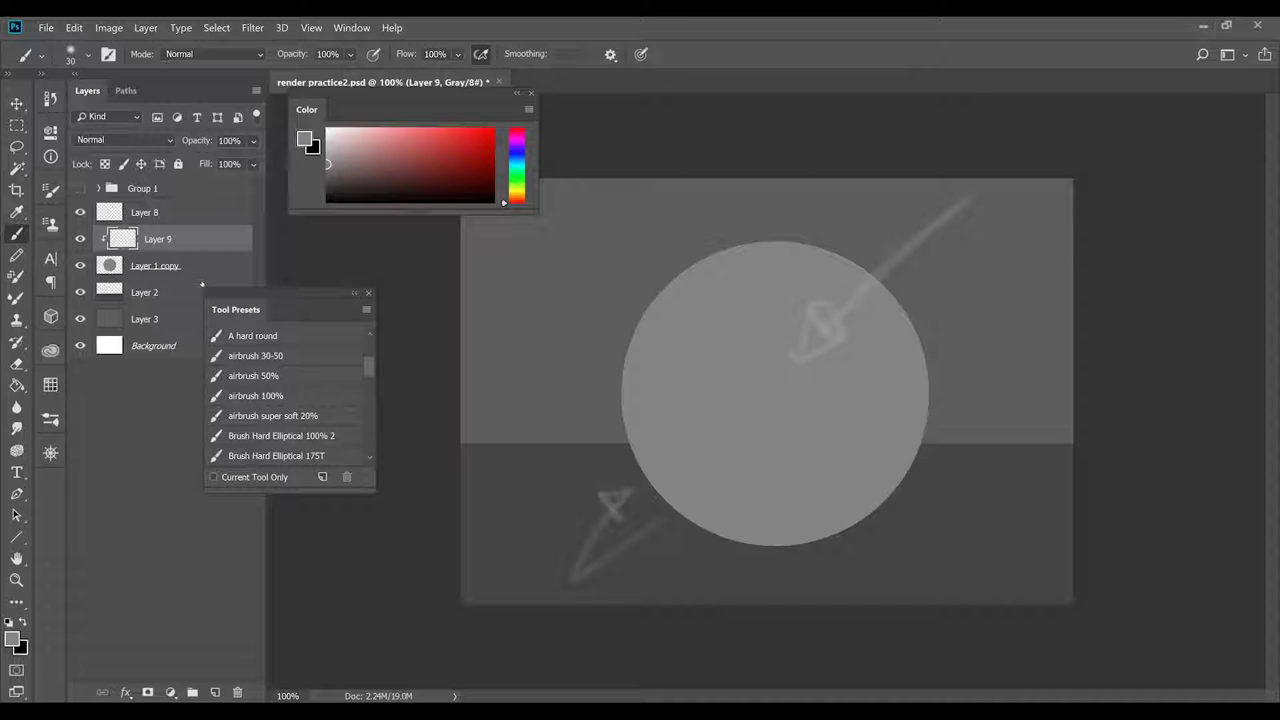
click(125, 145)
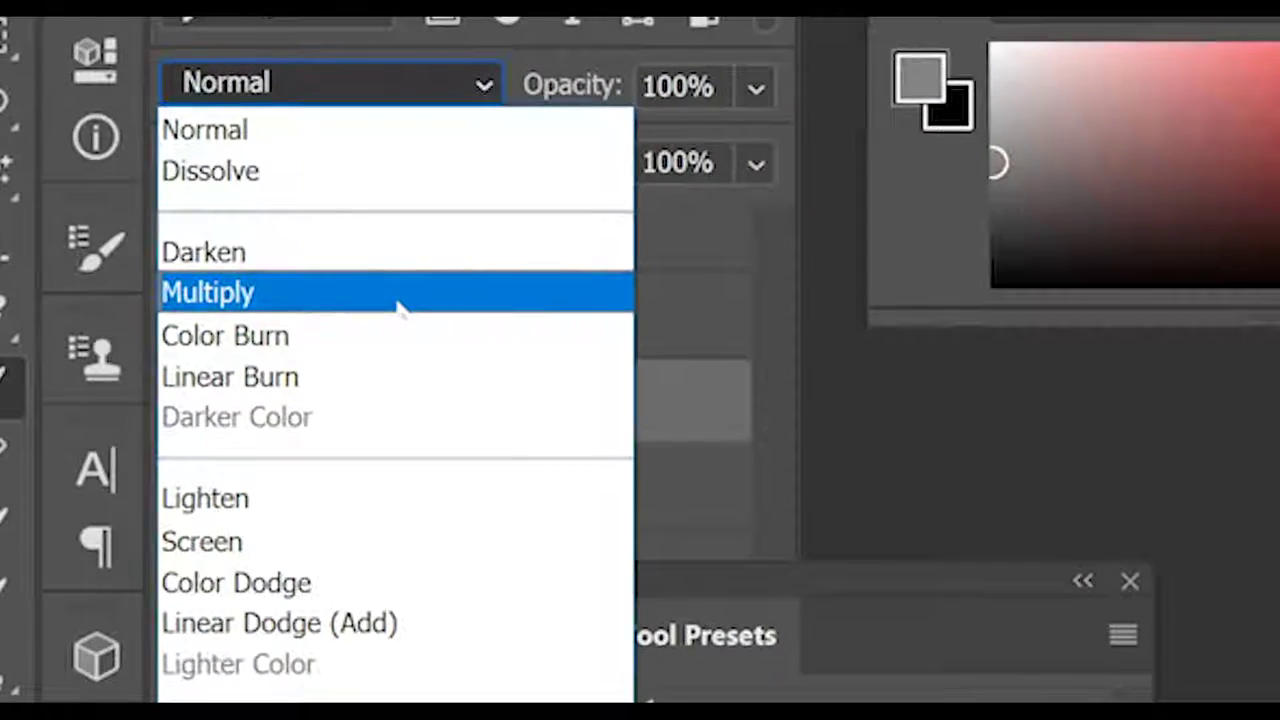
click(220, 234)
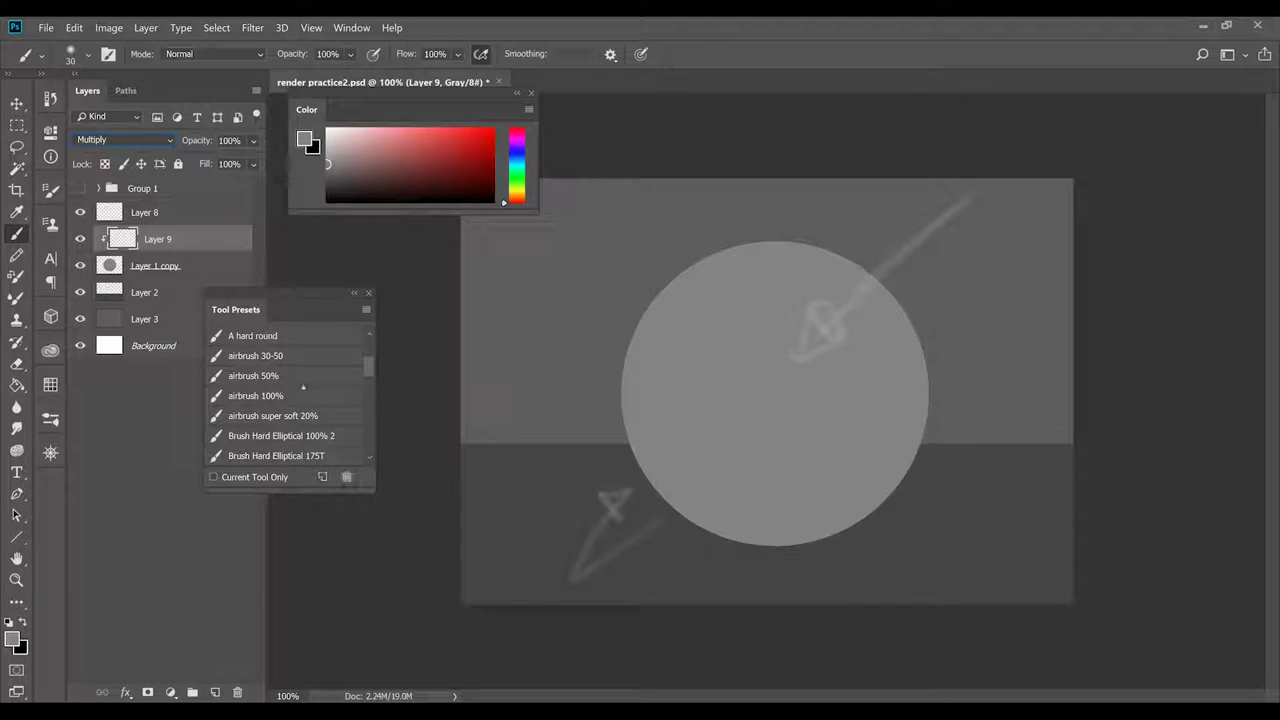
- Choose the airbrush 100% preset and enlarge the brush to about 900 px
click(295, 393)
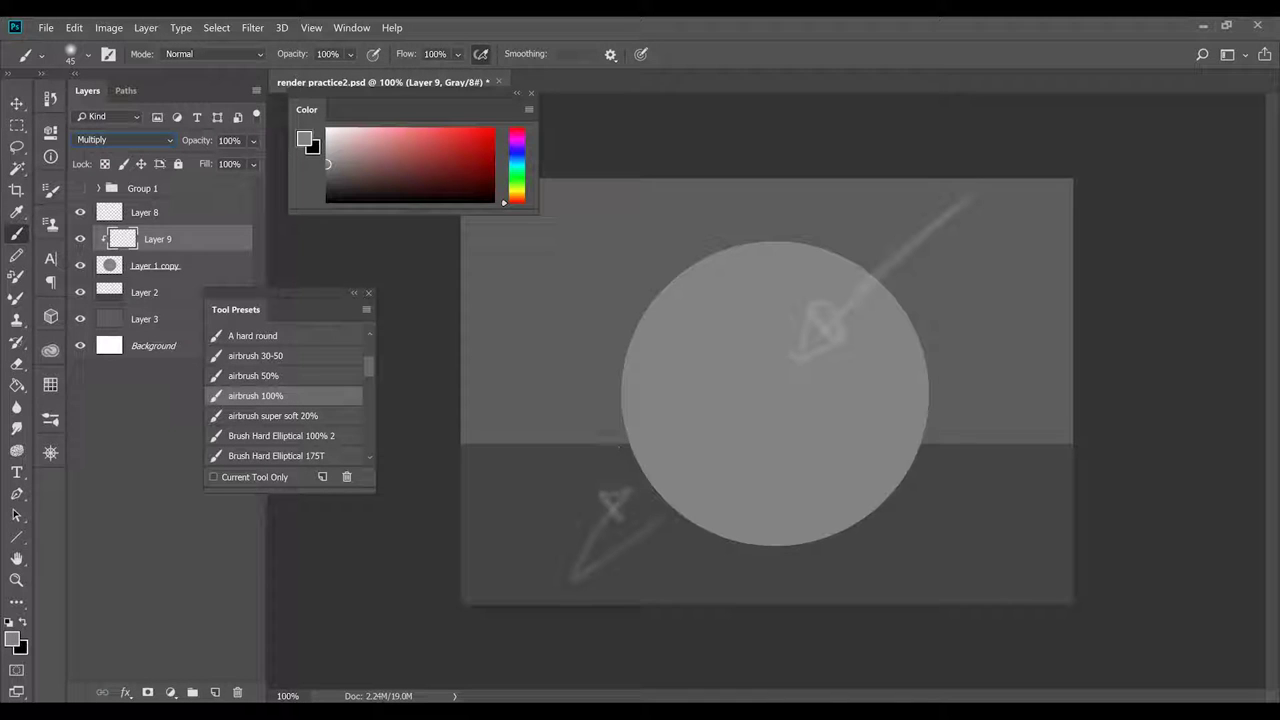
click(411, 526)
key(bracketright)
key(bracketright)
key(bracketright)
key(bracketright)
key(bracketright)
key(bracketright)
key(bracketright)
key(bracketright)
key(bracketright)
key(bracketright)
key(bracketright)
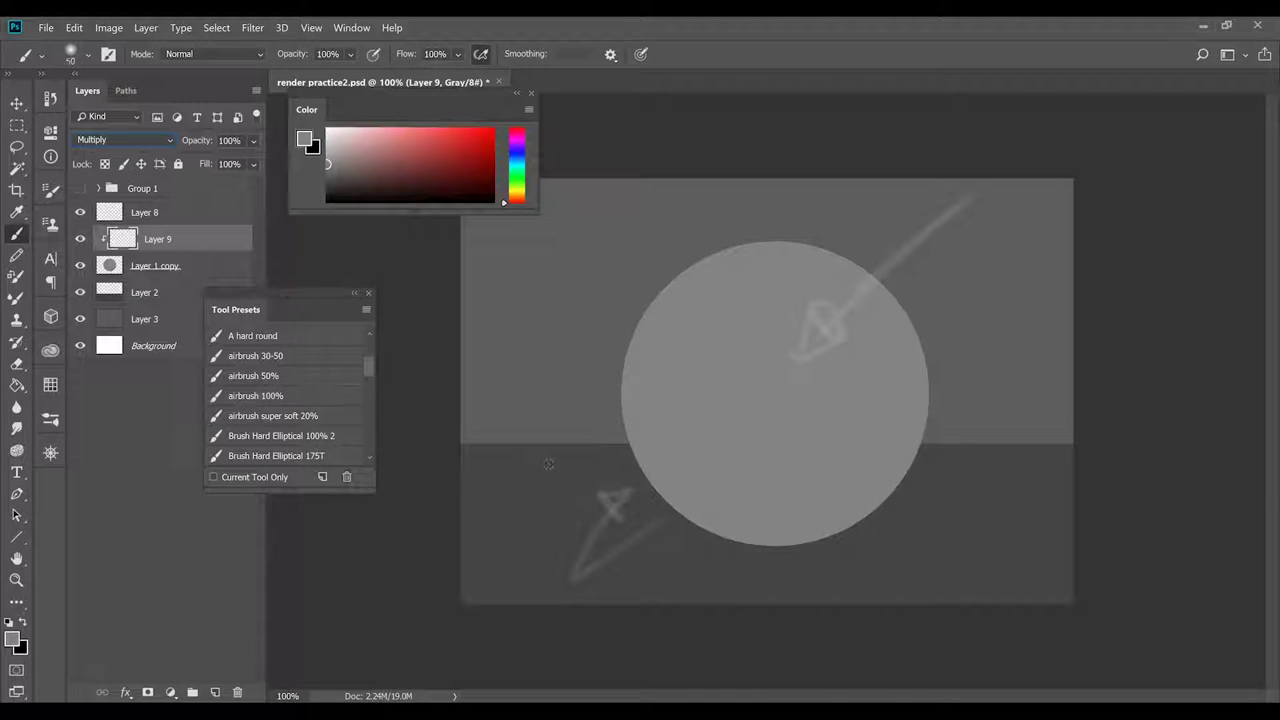
key(bracketleft)
key(bracketleft)
key(bracketleft)
key(bracketleft)
key(bracketleft)
key(bracketleft)
key(bracketright)
key(bracketright)
key(bracketright)
key(bracketright)
key(bracketright)
key(bracketright)
key(bracketright)
key(bracketright)
key(bracketright)
drag(540, 400, 710, 610)
key(bracketleft)
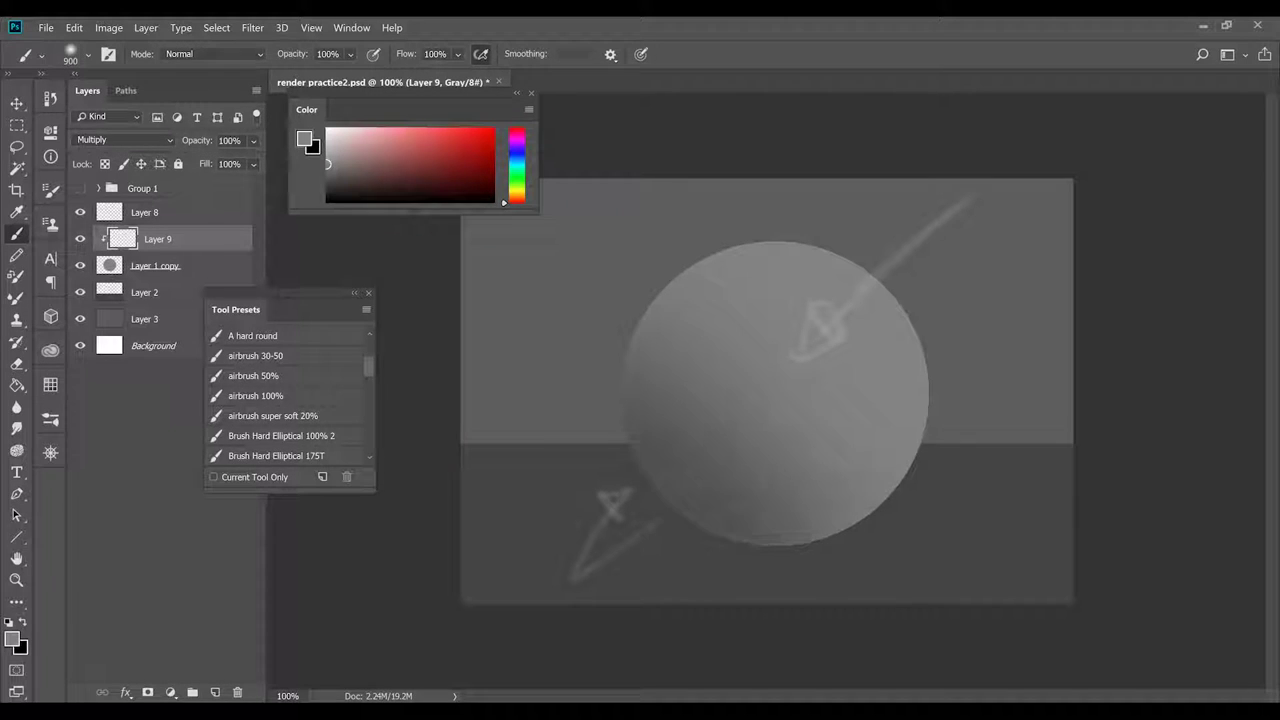
drag(540, 400, 605, 180)
key(bracketleft)
key(bracketleft)
key(bracketleft)
key(bracketleft)
key(bracketleft)
key(bracketleft)
key(bracketleft)
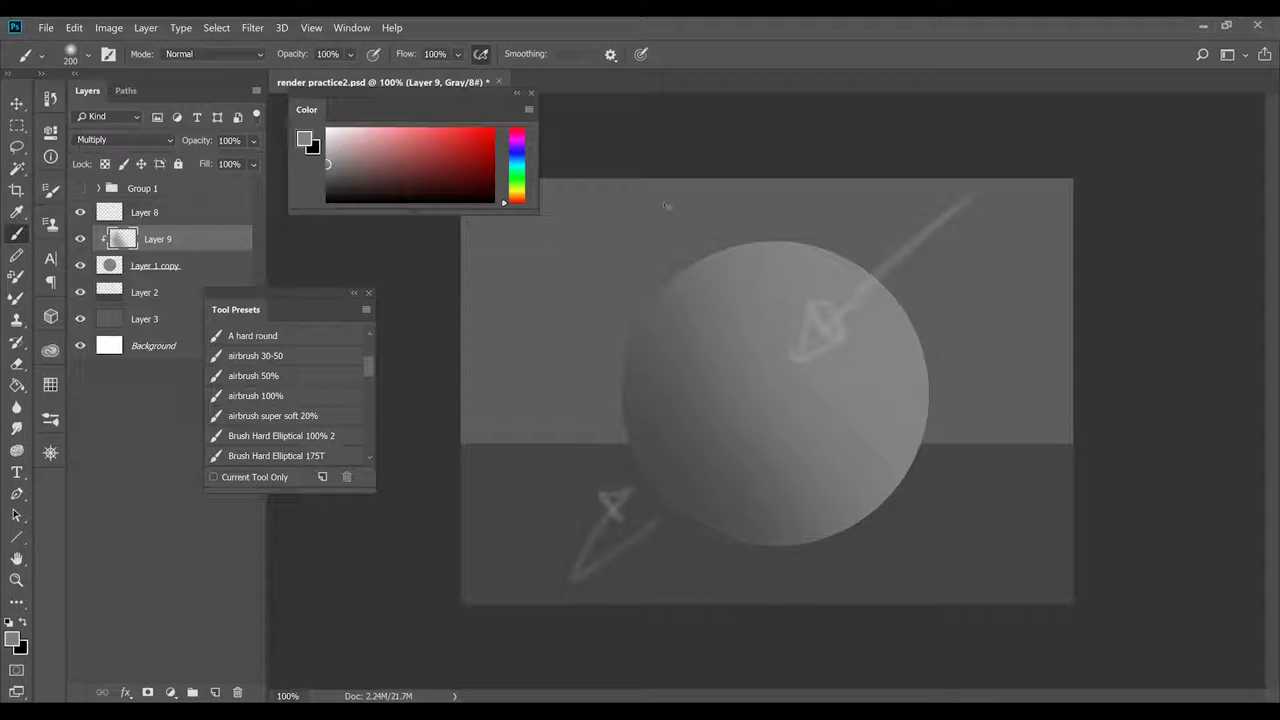
key(ctrl+z)
key(ctrl+alt+z)
key(ctrl+alt+z)
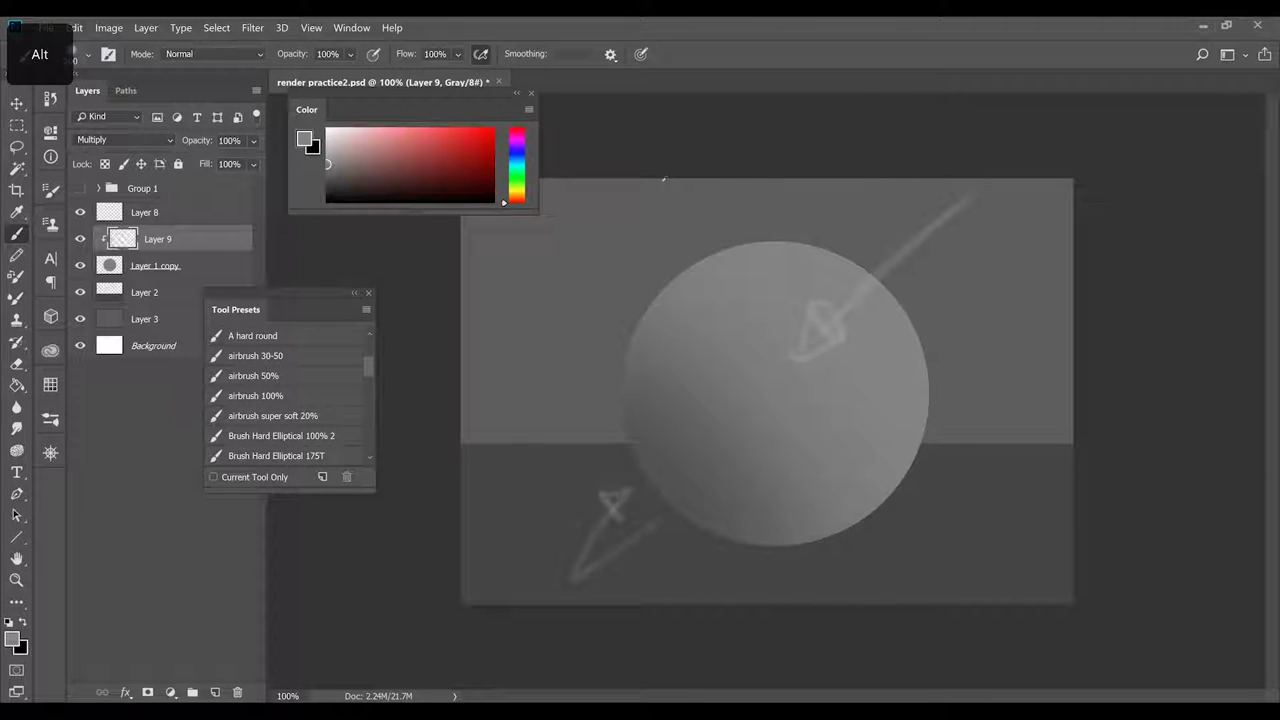
key(ctrl+alt+z)
key(ctrl+alt+z)
key(ctrl+alt+z)
key(ctrl+alt+z)
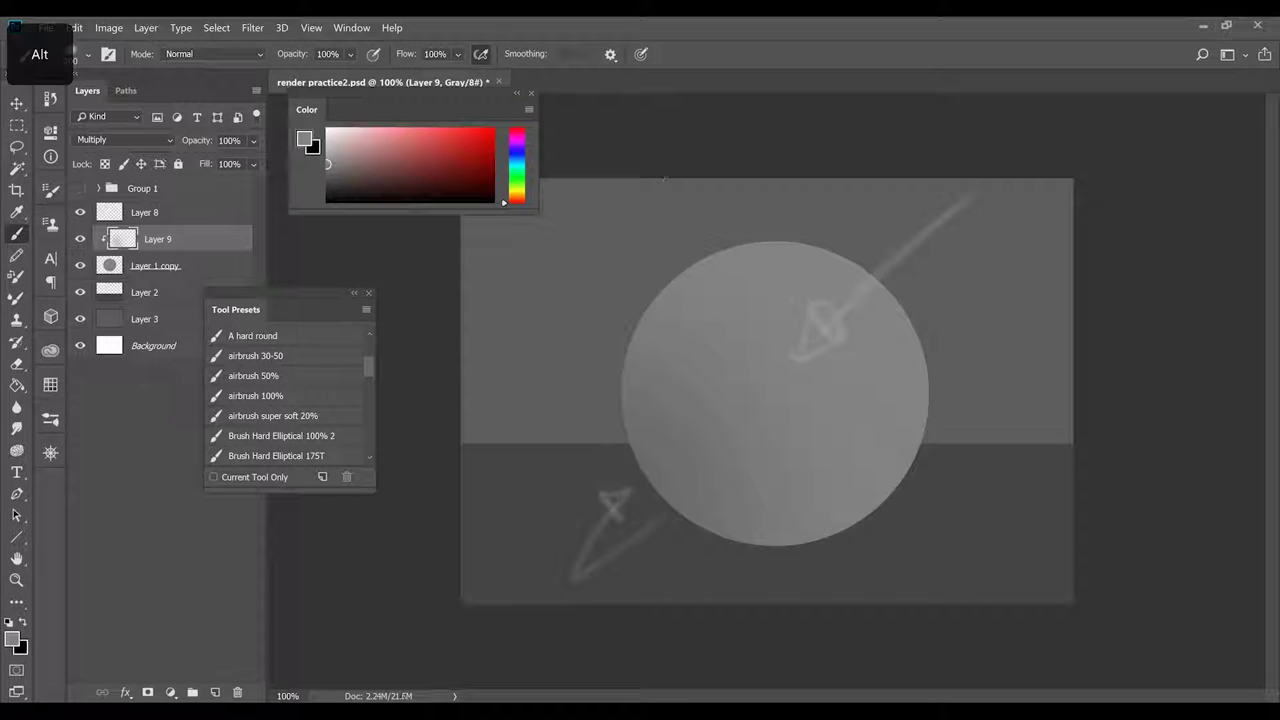
- Shade around the circle's rim with broad, soft mid-grey strokes at 1000 and 500 px, leaving a lighter area right of center
key(ctrl+shift+z)
key(ctrl+shift+z)
key(ctrl+shift+z)
key(ctrl+shift+z)
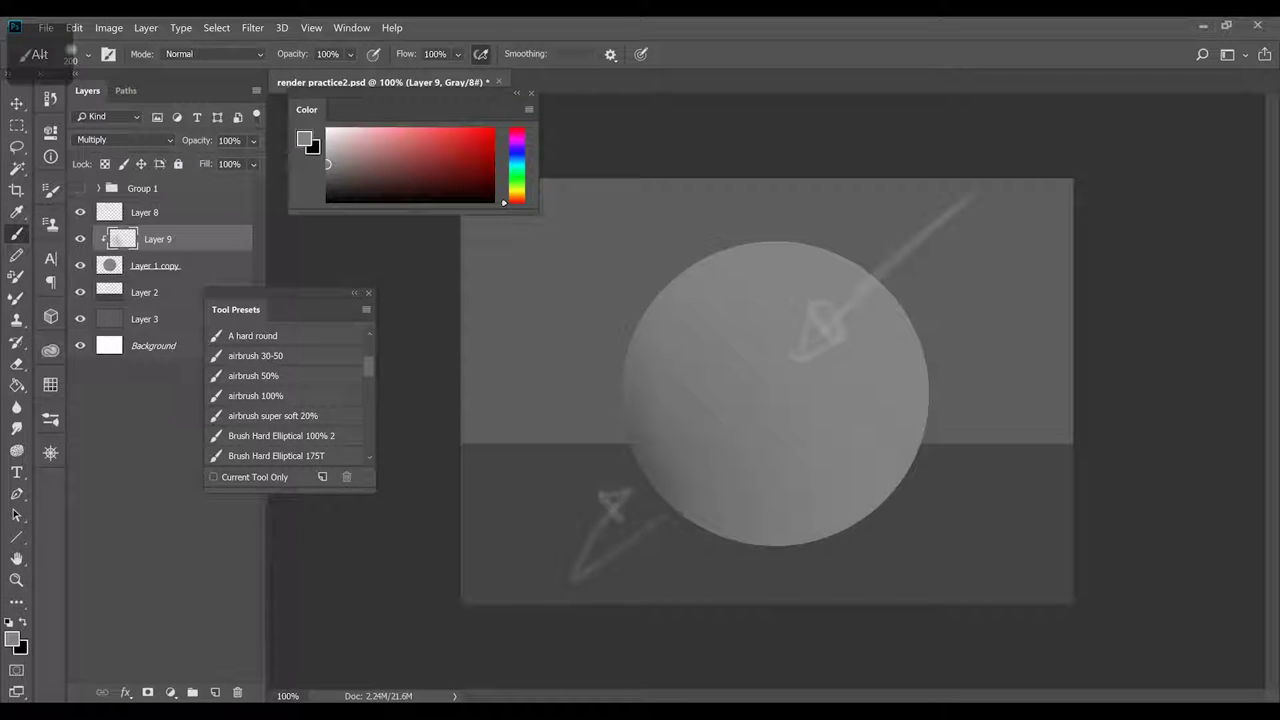
key(ctrl+shift+z)
key(ctrl+shift+z)
key(ctrl+shift+z)
key(ctrl+shift+z)
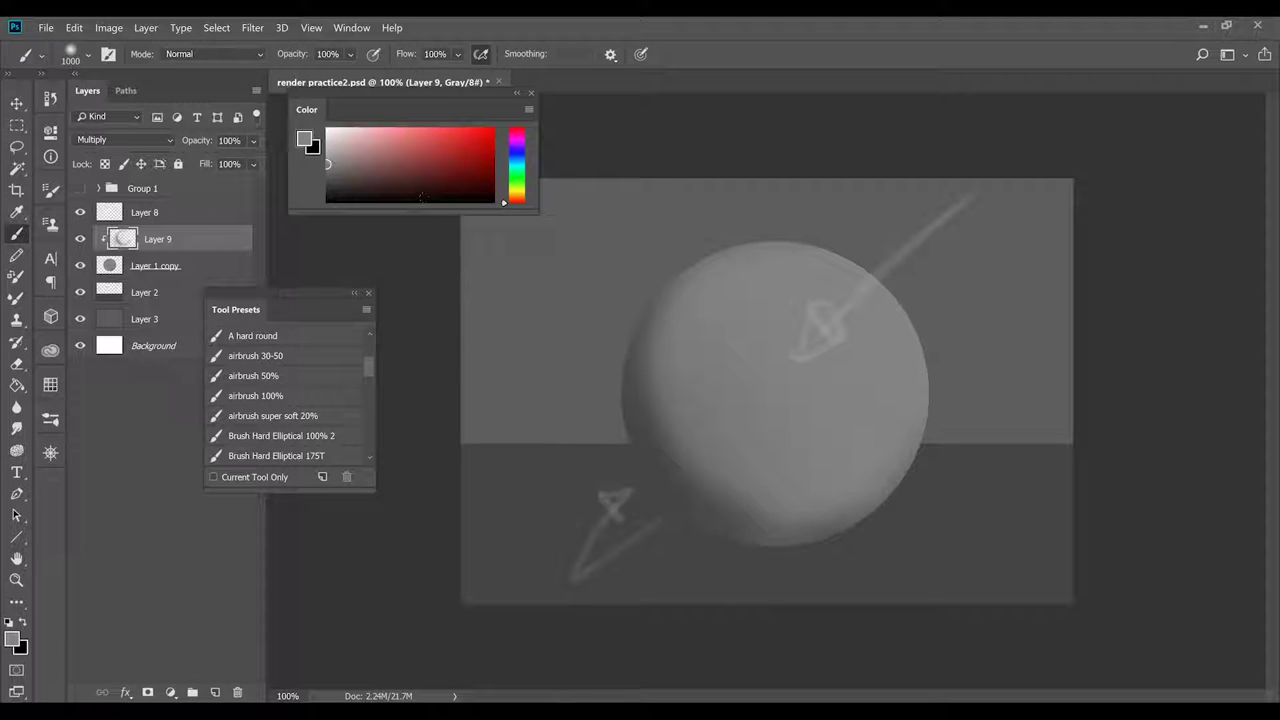
key(ctrl+shift+z)
key(ctrl+shift+z)
key(ctrl+shift+z)
key(ctrl+shift+z)
key(ctrl+shift+z)
key(ctrl+shift+z)
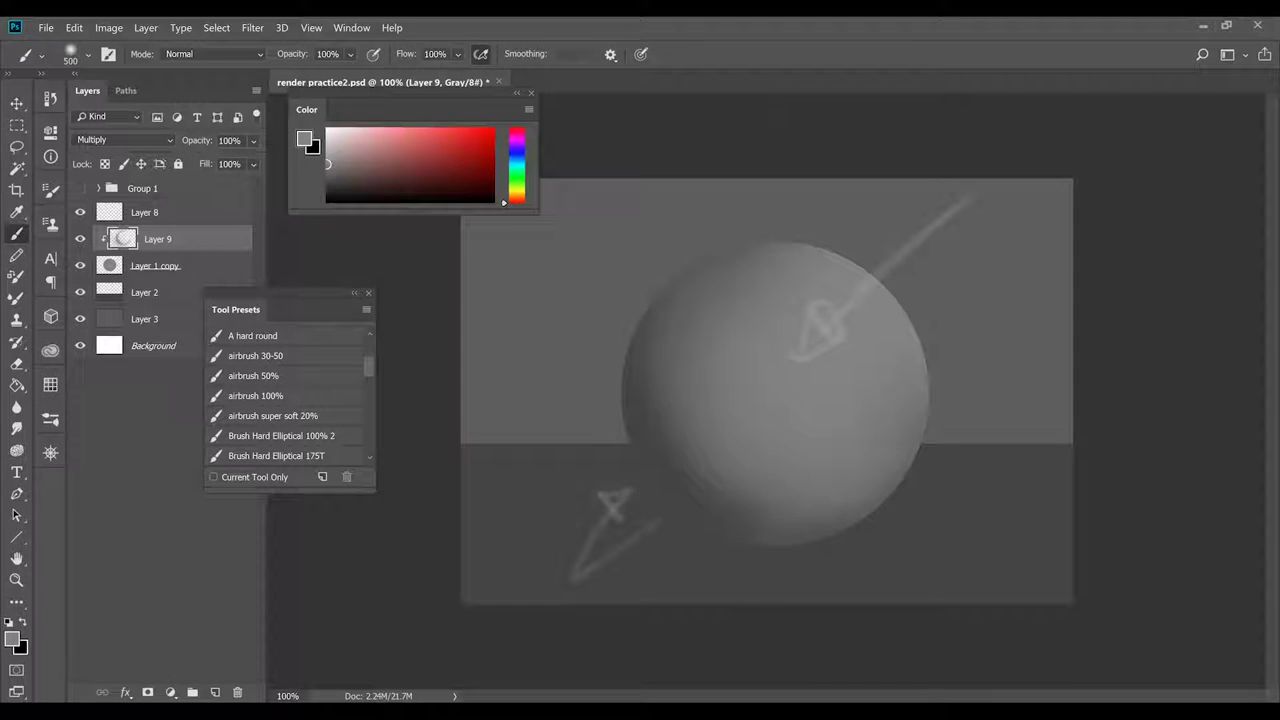
key(ctrl+shift+z)
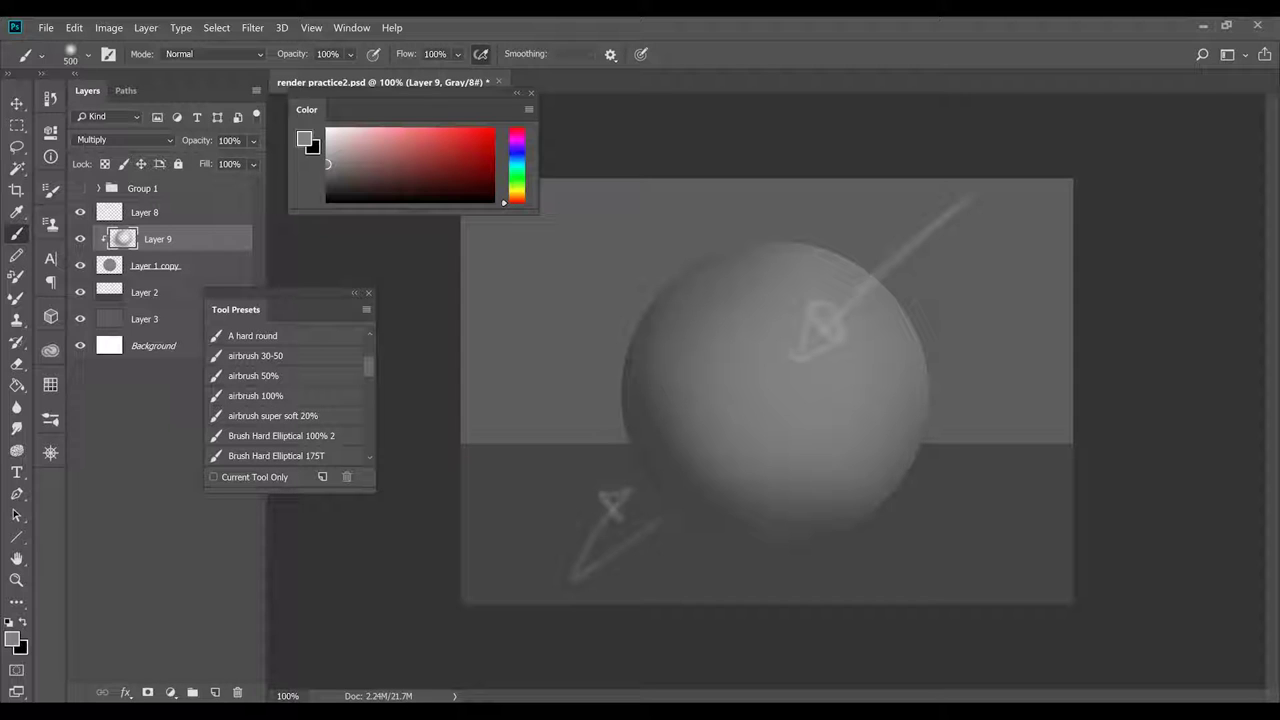
key(ctrl+shift+z)
key(ctrl+shift+z)
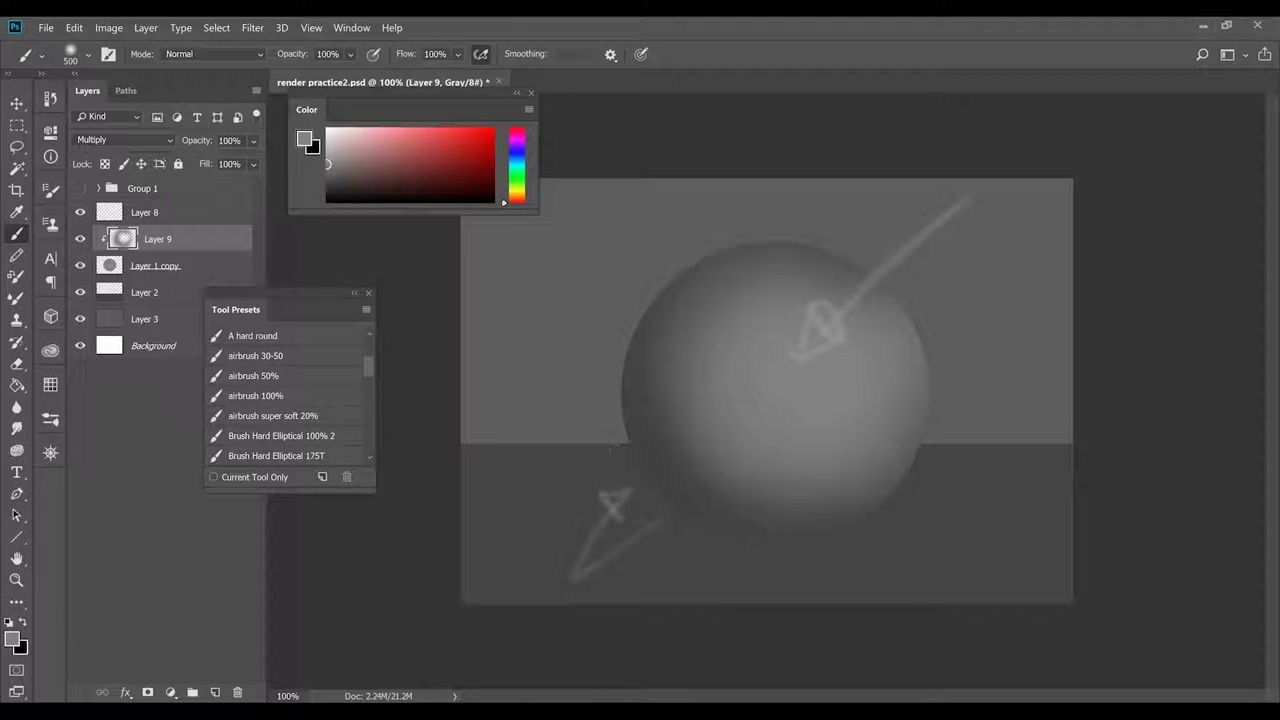
- Deepen the shadow along the sphere's lower-left edge with a 600 px brush, using dark grey followed by near-black
click(327, 175)
key(bracketright)
key(bracketright)
key(bracketright)
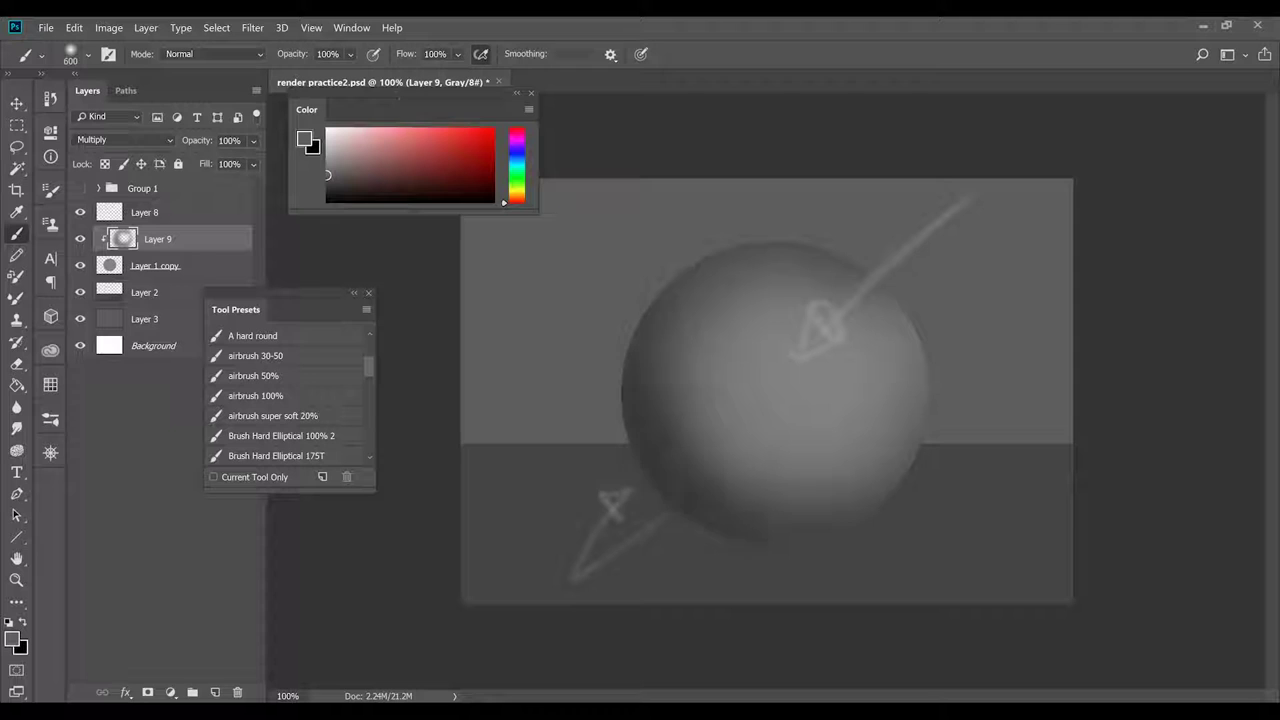
drag(705, 550, 797, 562)
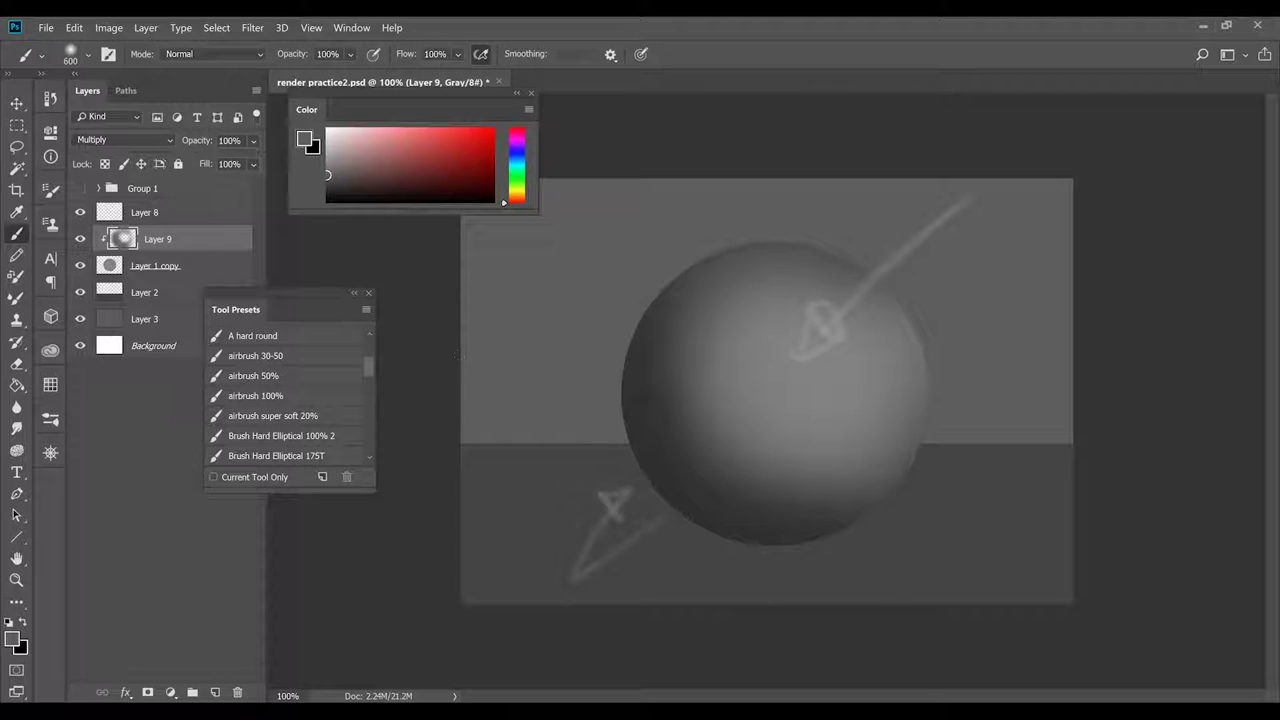
click(327, 192)
drag(648, 522, 722, 562)
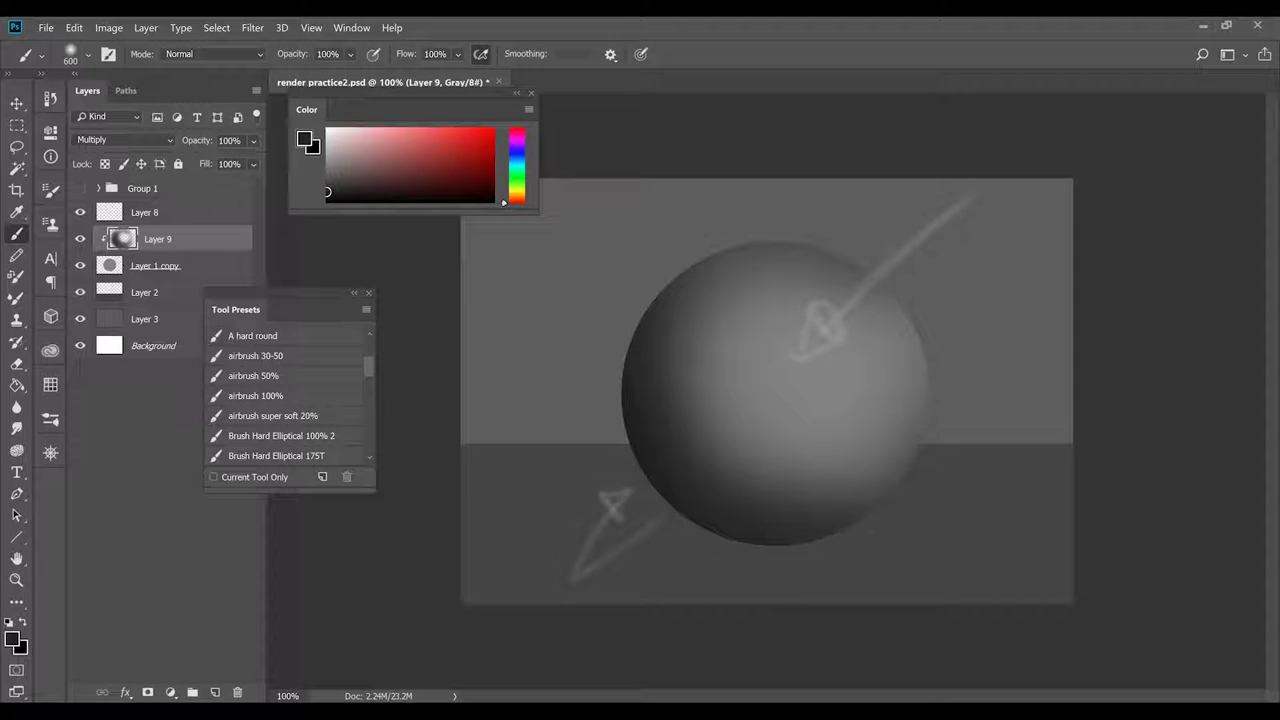
- Add another layer above the Multiply shading layer and clip it to the circle
click(215, 692)
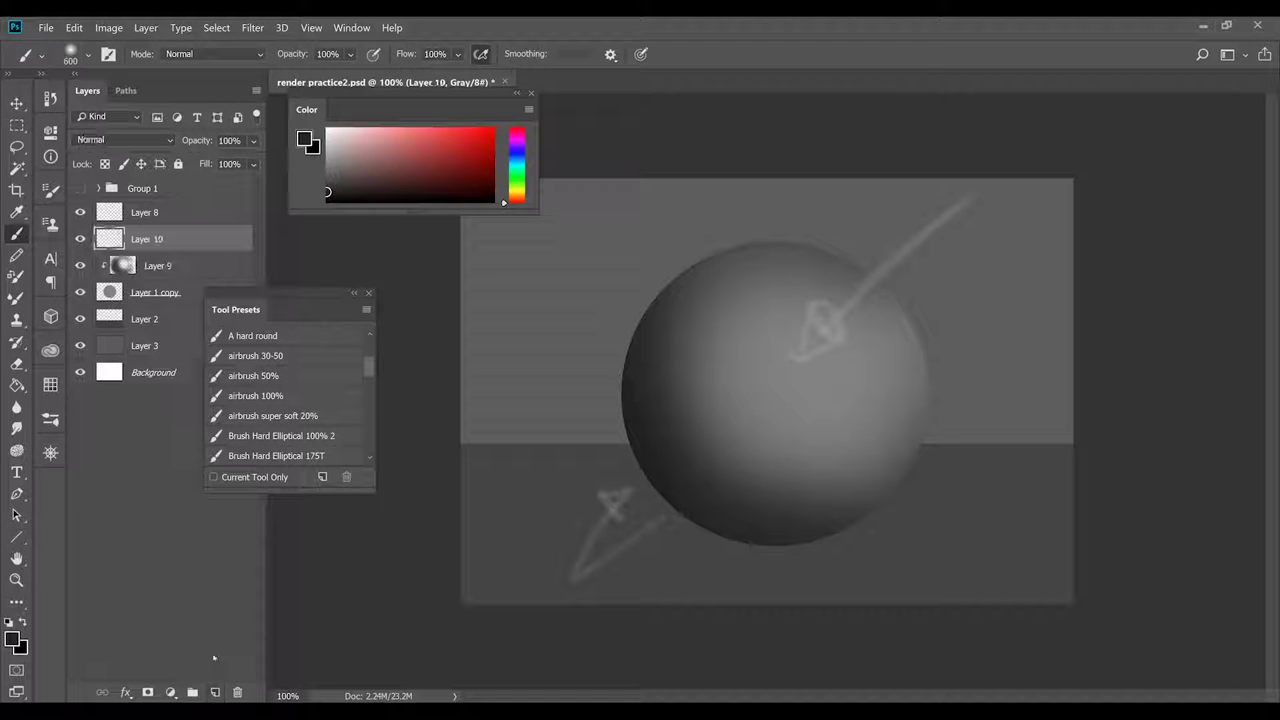
right_click(163, 239)
click(250, 314)
- Paint a soft near-white highlight slightly above the sphere's center with a 400 px brush
drag(327, 192, 326, 137)
key([)
click(786, 366)
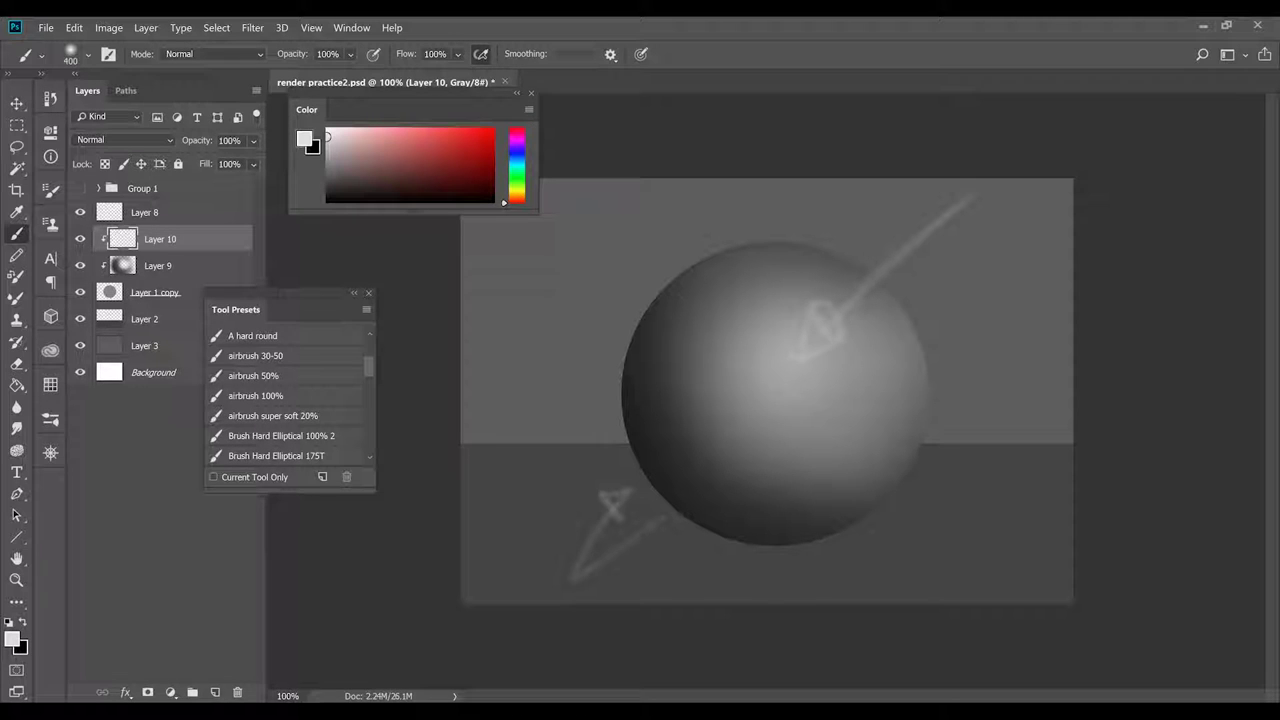
- Brighten the core of the sphere's highlight with a near-white dab from a 200 px soft brush
click(327, 132)
key([)
key([)
key([)
click(785, 368)
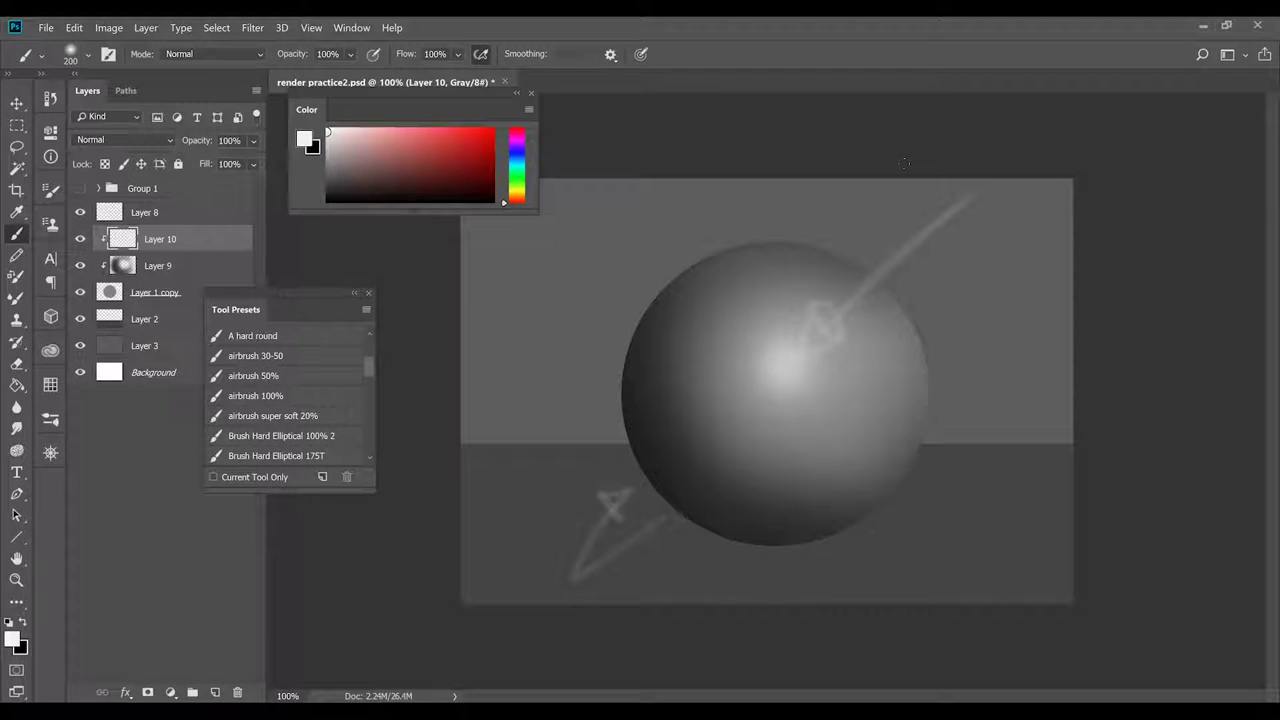
- Paint a thin light-grey reflected-light streak along the sphere's lower-left rim with a 70 px brush
key(bracketleft)
key(bracketleft)
key(bracketleft)
key(bracketleft)
key(bracketleft)
key(bracketleft)
key(bracketleft)
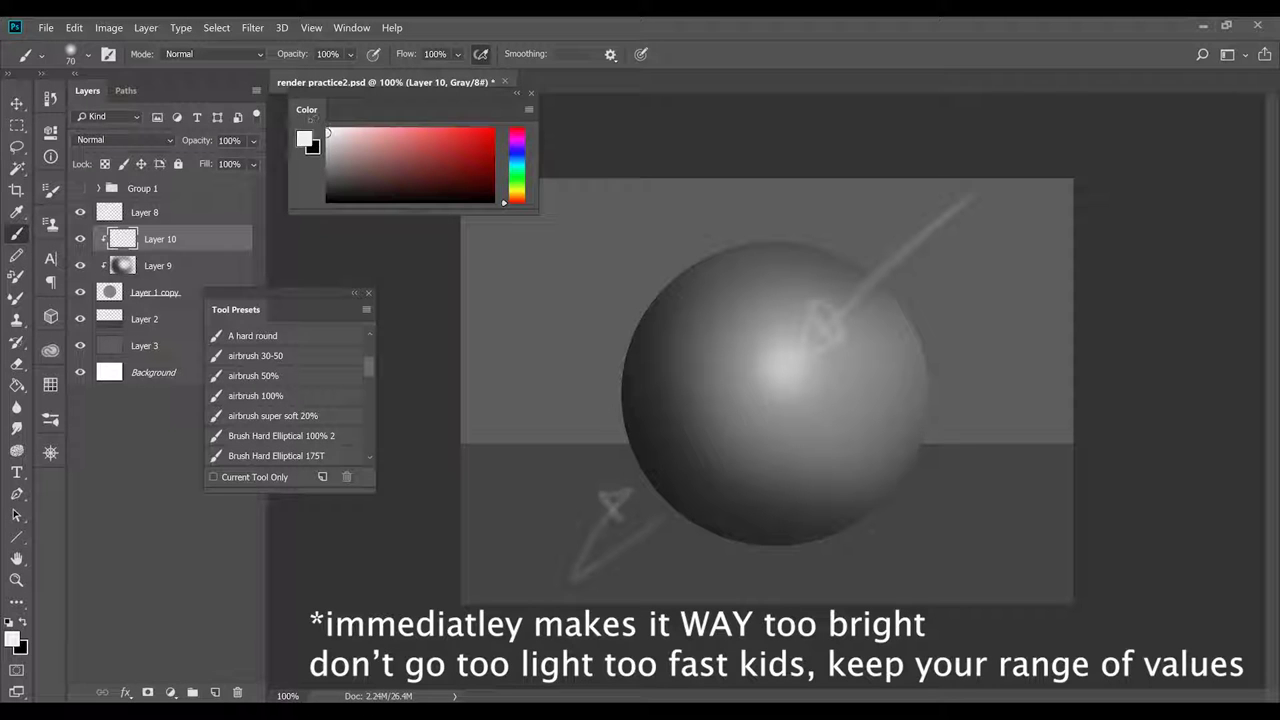
key(alt)
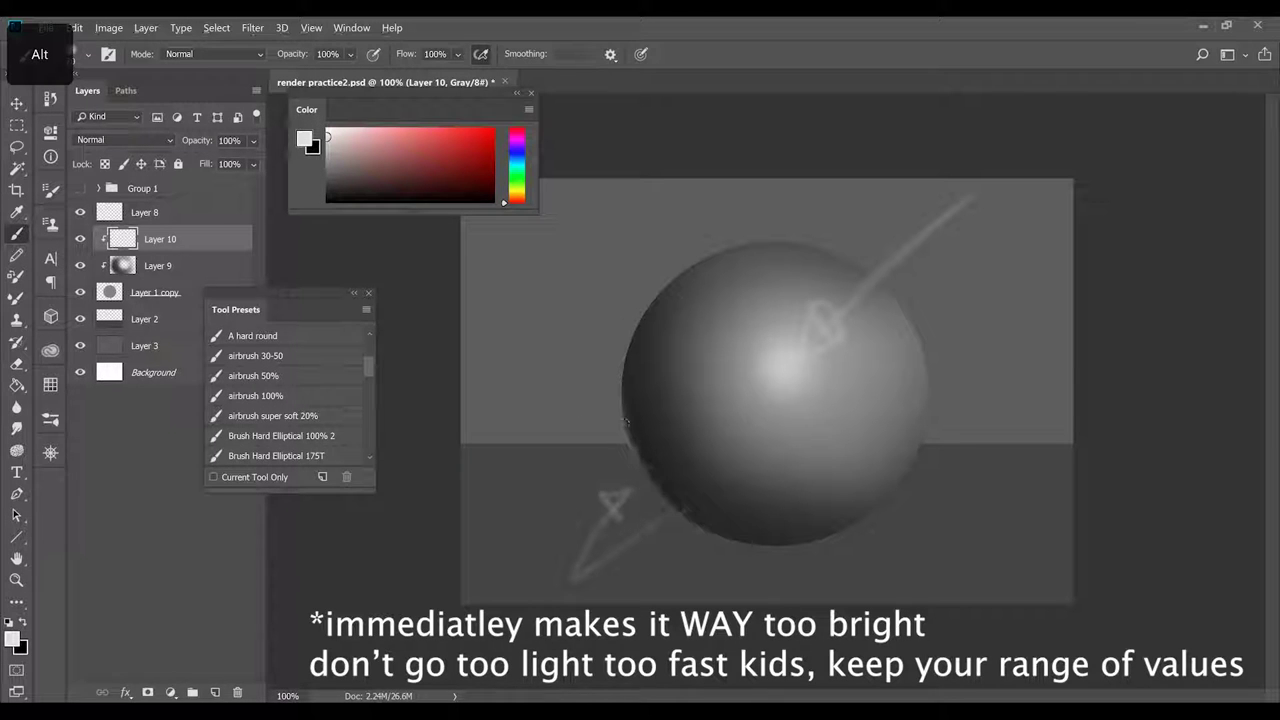
drag(640, 465, 684, 512)
- On the Multiply shading layer, darken the sphere's rim all around with dark grey and a 400 px soft brush
click(167, 265)
drag(326, 158, 310, 174)
key(bracketright)
key(bracketright)
key(bracketright)
key(bracketright)
click(318, 187)
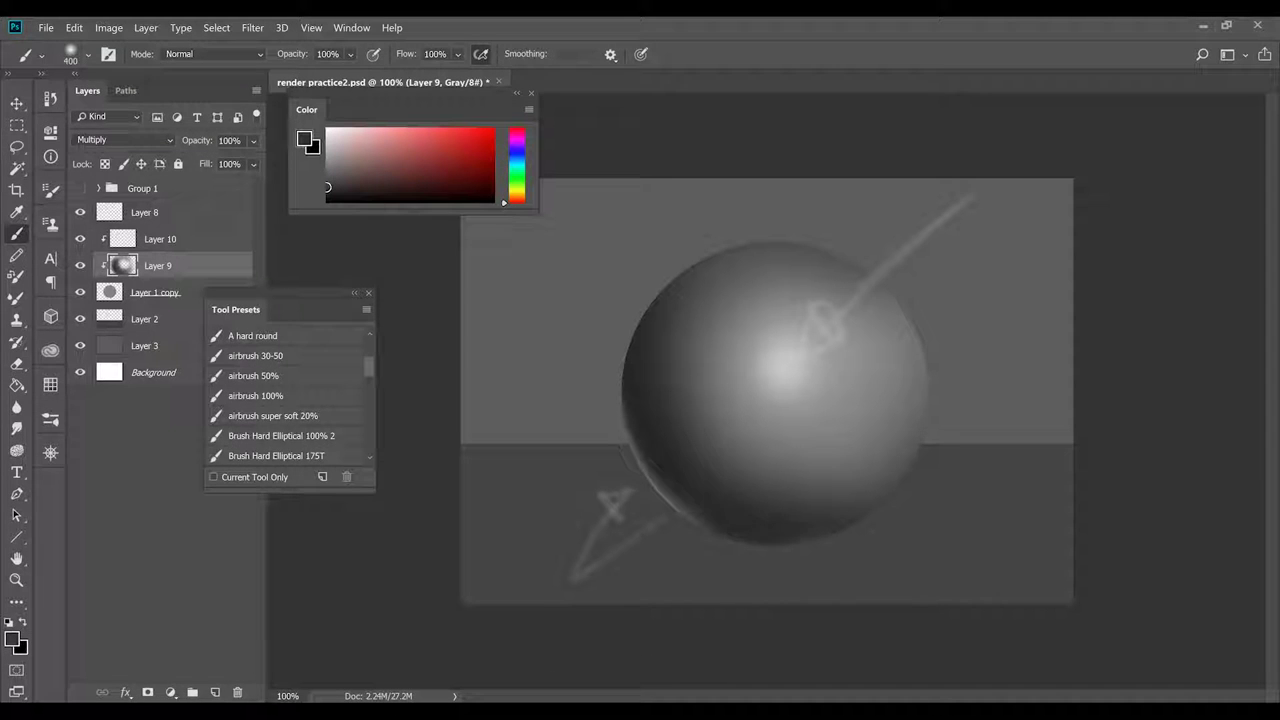
drag(632, 325, 745, 238)
drag(932, 315, 922, 475)
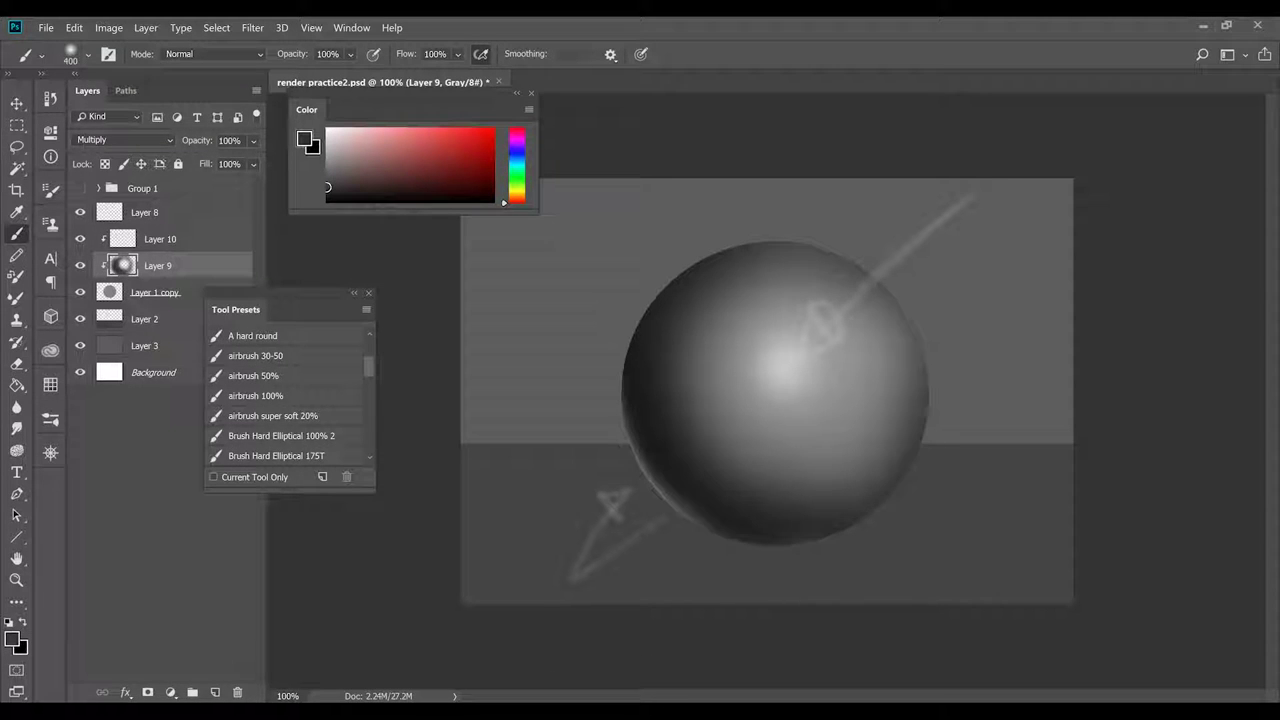
drag(868, 535, 745, 555)
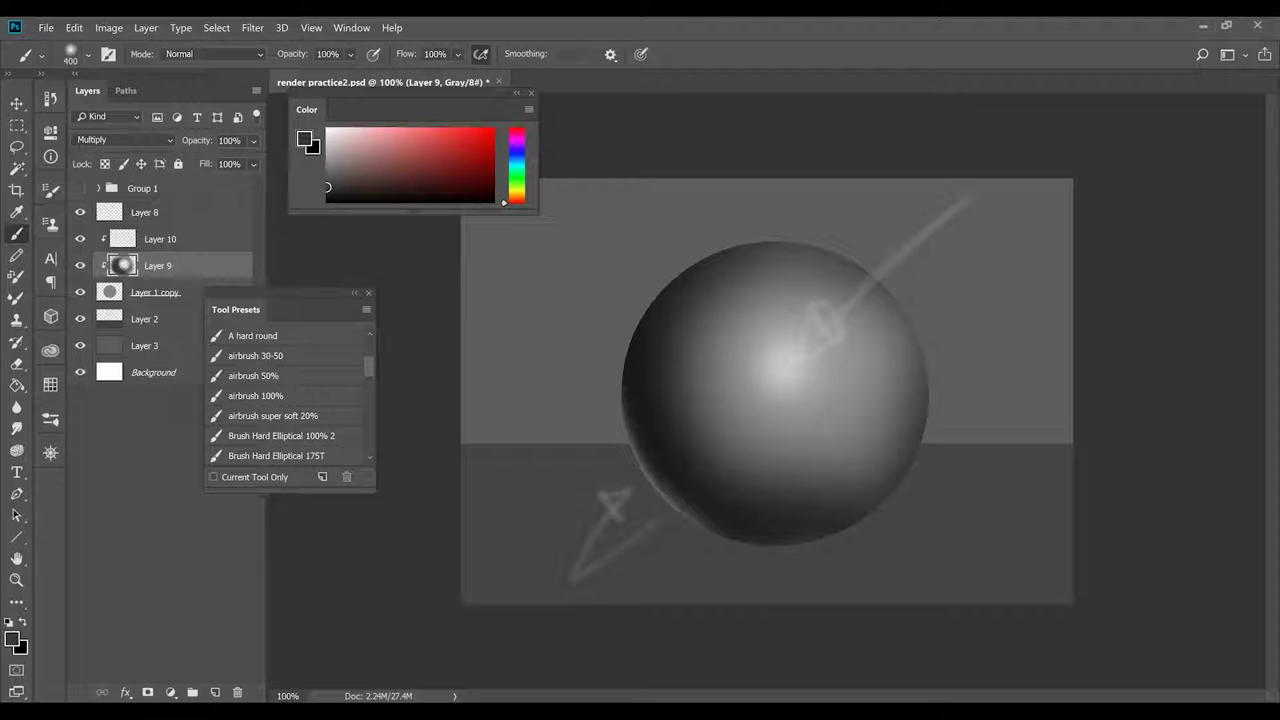
- Try to extend the highlight toward the upper right with lighter greys on the clipped highlight layer, and undo the strokes
click(170, 238)
click(327, 138)
mouse_move(780, 358)
mouse_down()
mouse_move(802, 380)
mouse_move(780, 400)
mouse_move(785, 375)
mouse_move(775, 395)
mouse_move(720, 410)
mouse_move(850, 305)
mouse_up()
click(327, 149)
alt+click(902, 366)
key(ctrl+alt+z)
key(ctrl+alt+z)
key(ctrl+alt+z)
key(ctrl+alt+z)
key(ctrl+alt+z)
- Cover the central highlight with mid-grey and rebuild it as a broader light-grey glow using a larger soft brush
mouse_move(782, 375)
mouse_down()
mouse_move(802, 373)
mouse_move(777, 402)
mouse_move(846, 314)
mouse_up()
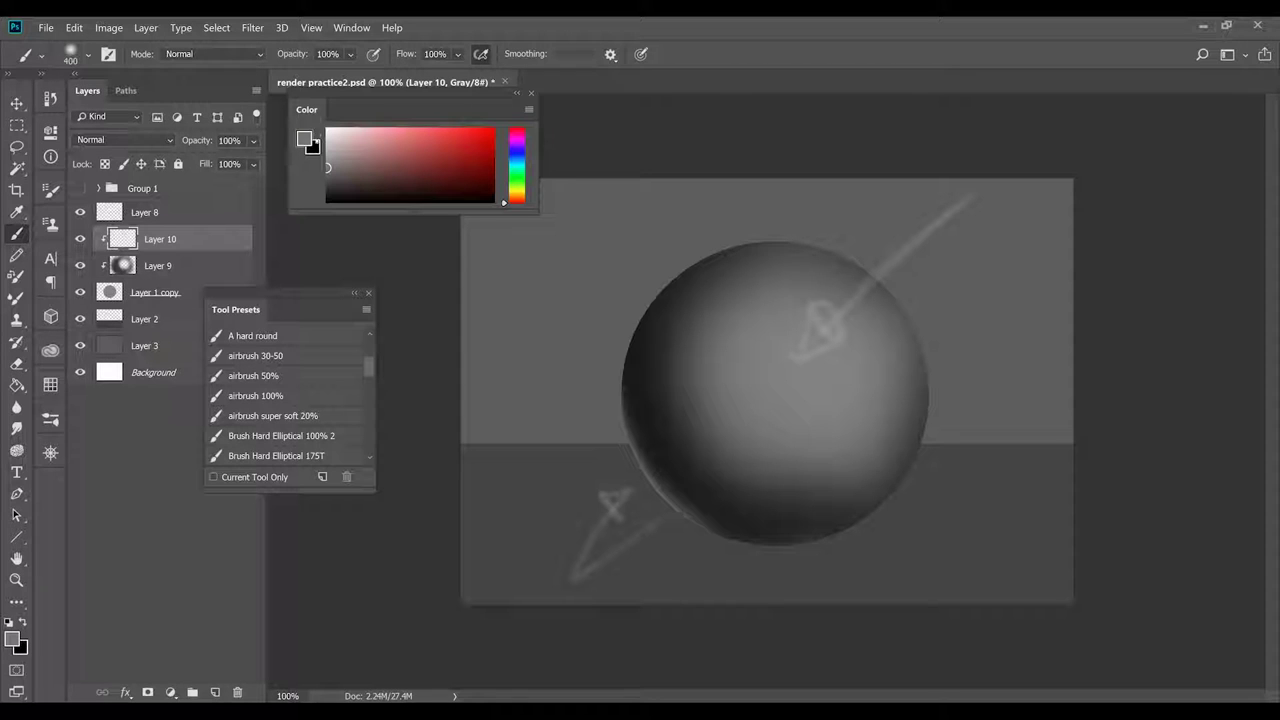
click(327, 140)
key(bracketright)
key(bracketright)
key(bracketright)
key(bracketright)
mouse_move(777, 368)
mouse_down()
mouse_move(756, 376)
mouse_move(815, 388)
mouse_up()
- Try a broad reflected-light stroke along the sphere's lower-left rim and undo it
mouse_move(612, 445)
mouse_down()
mouse_move(650, 505)
mouse_move(775, 562)
mouse_up()
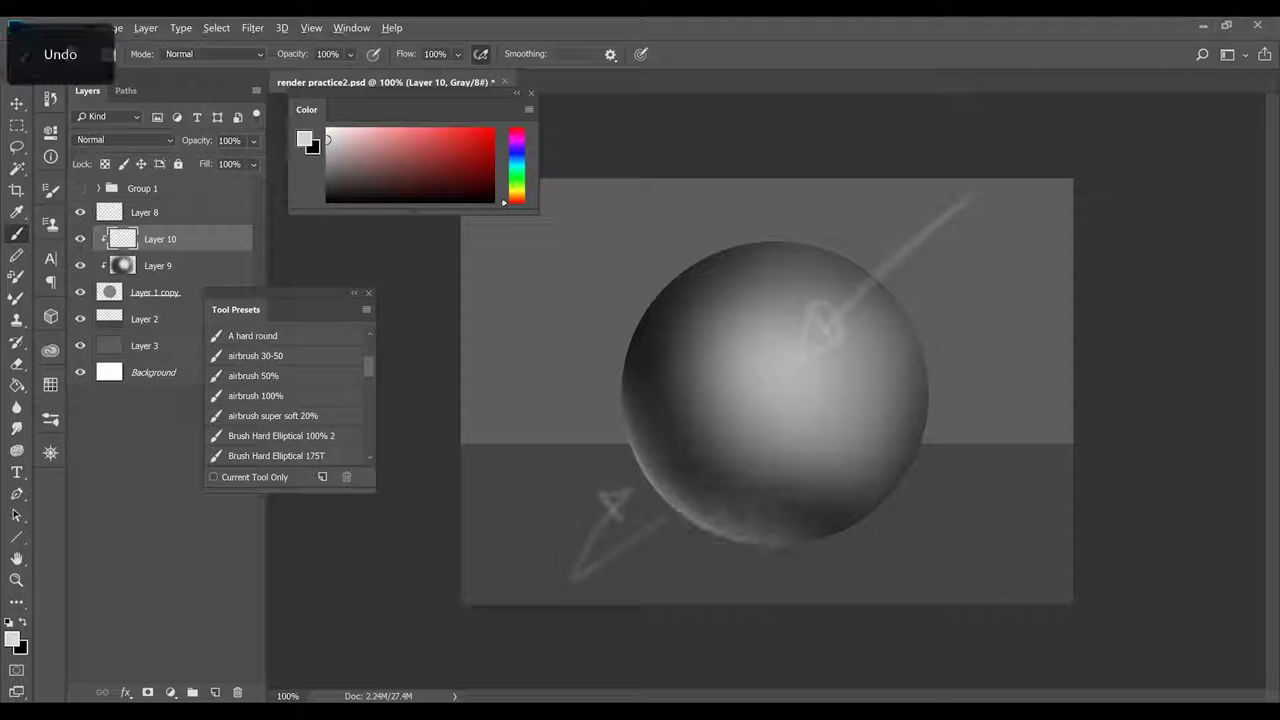
key(ctrl+z)
key(ctrl+alt+z)
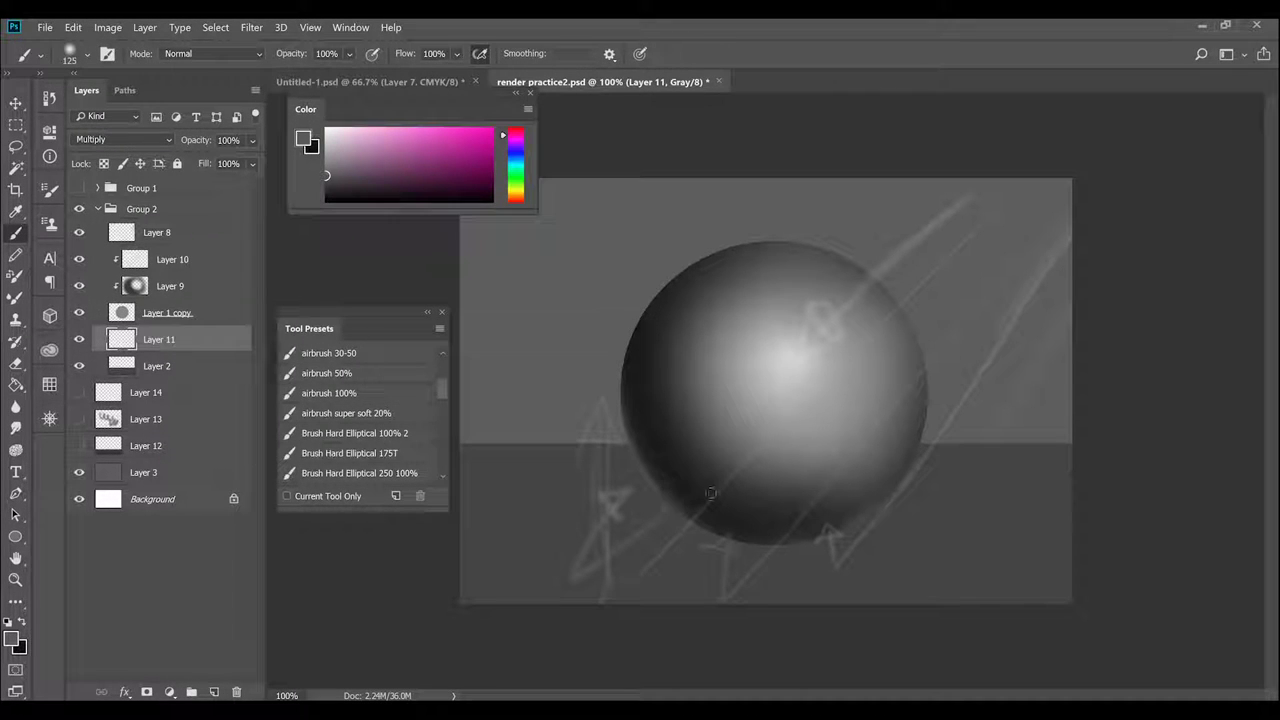
- Paint a soft cast shadow behind the sphere's left side on Layer 11 with a 125 px brush, and hide the light-direction sketch
mouse_move(572, 448)
mouse_down()
mouse_move(686, 532)
mouse_move(614, 464)
mouse_move(642, 480)
mouse_move(594, 354)
mouse_move(612, 410)
mouse_move(614, 376)
mouse_up()
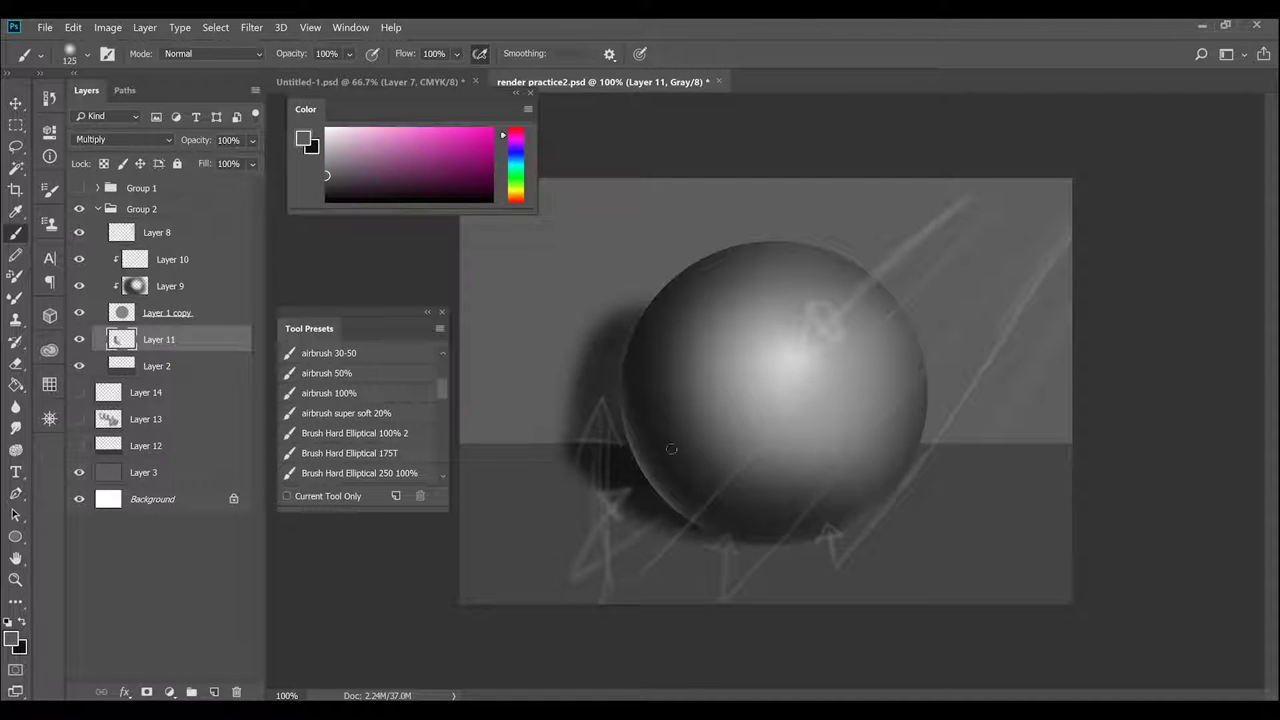
mouse_move(584, 424)
mouse_down()
mouse_move(584, 372)
mouse_move(634, 314)
mouse_up()
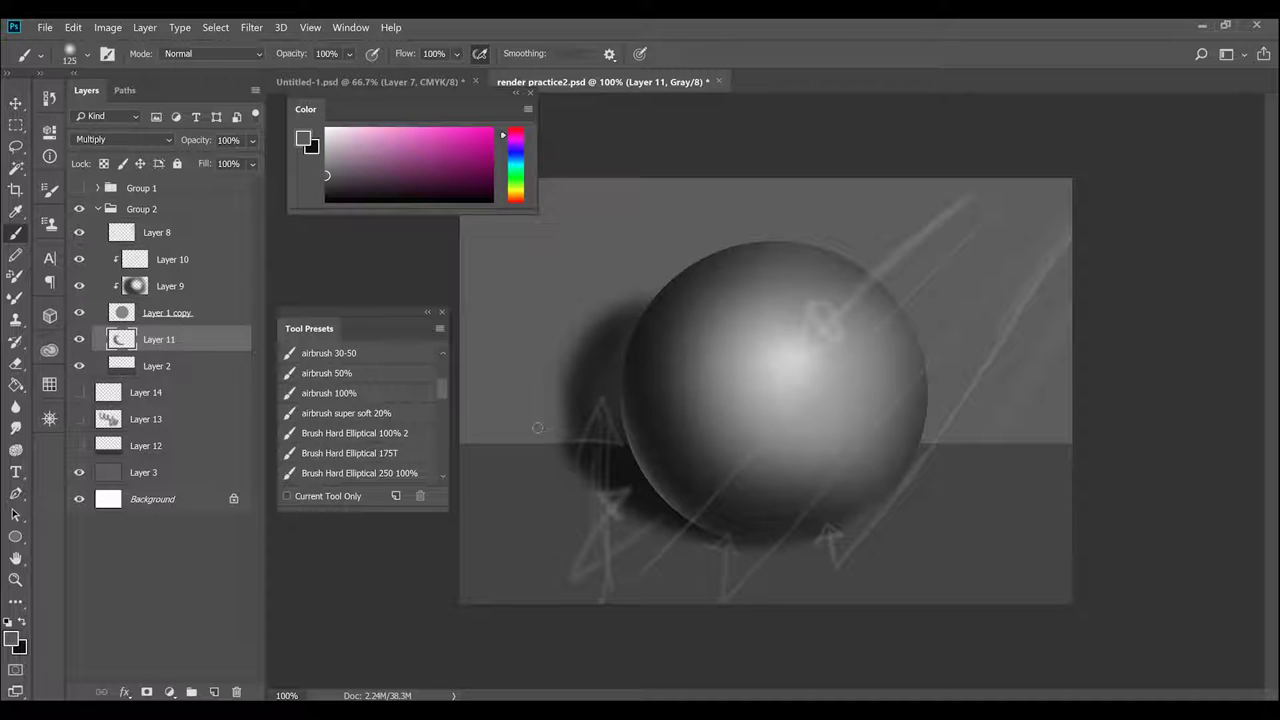
drag(566, 424, 588, 324)
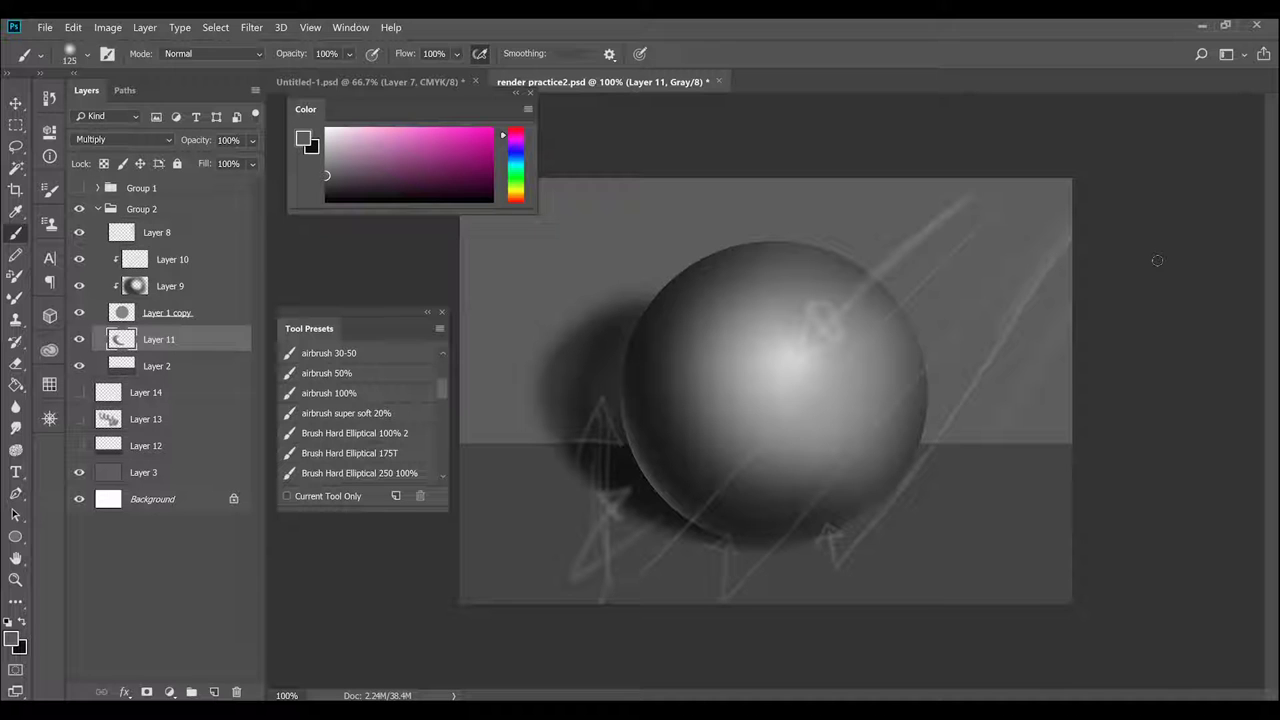
click(79, 232)
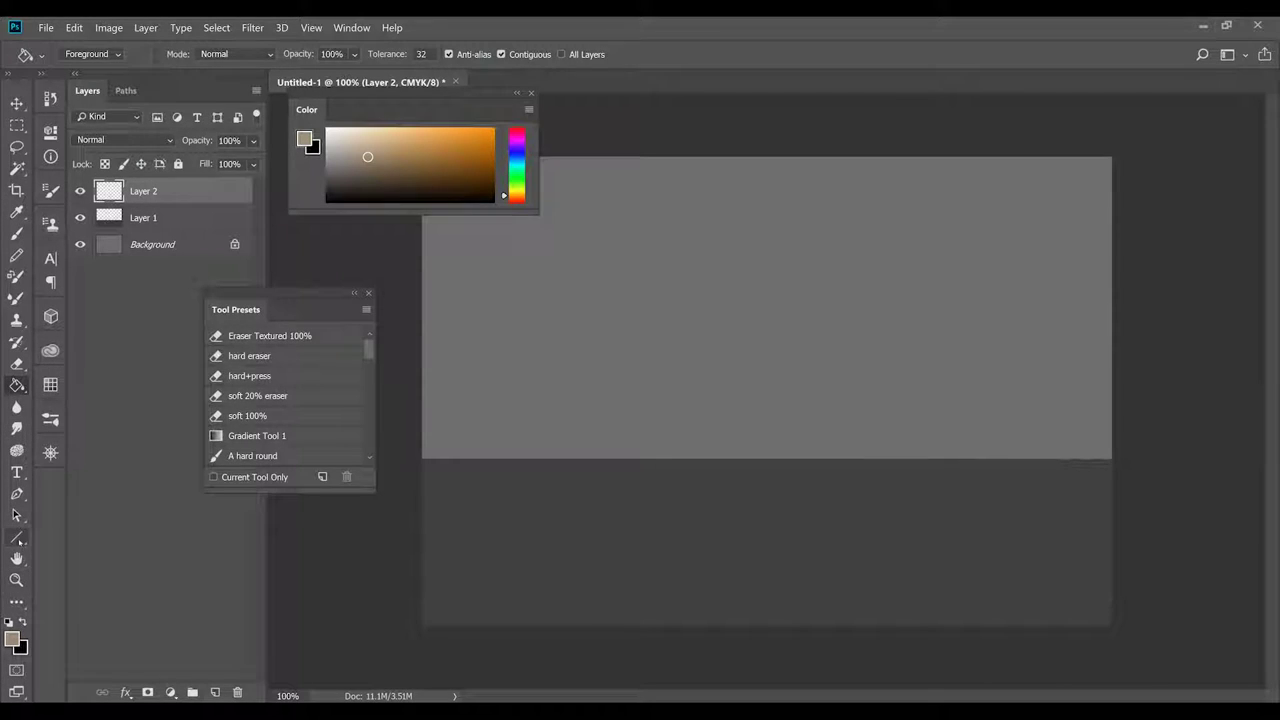
- In the Untitled-1 document, draw a large tan circle with the Ellipse tool and move it to the middle of the canvas
right_click(17, 537)
click(80, 566)
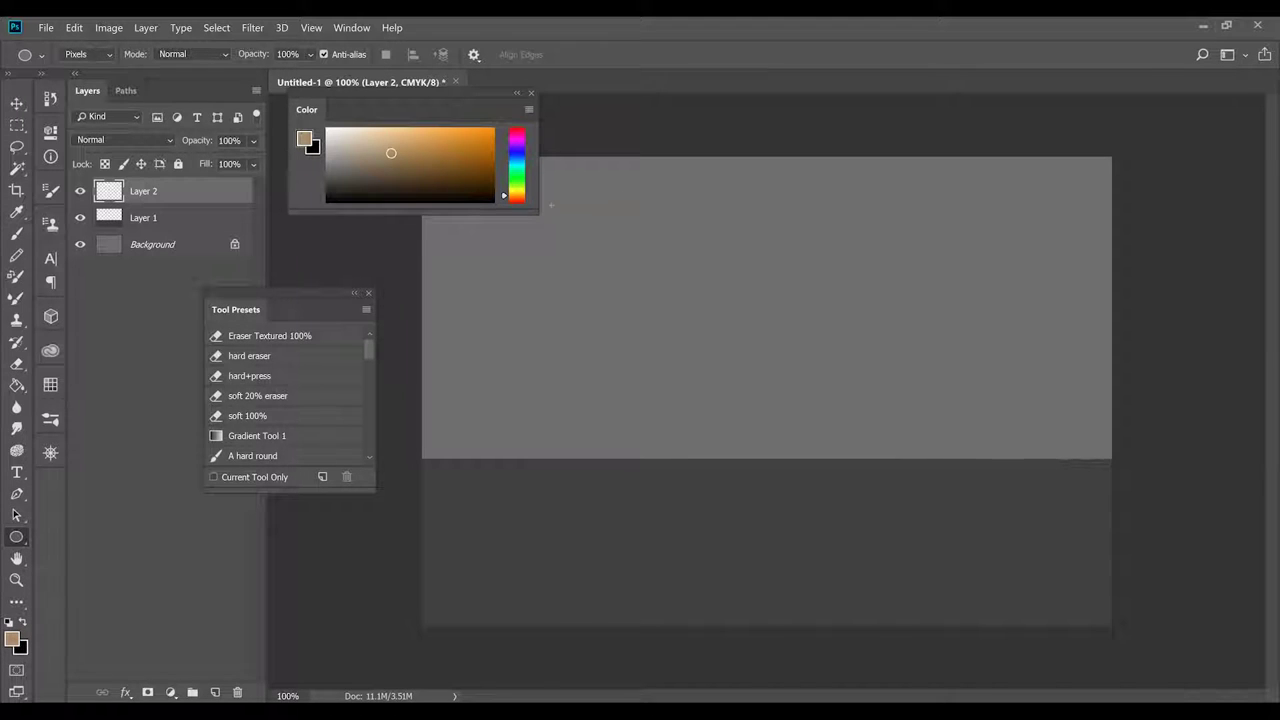
drag(634, 257, 973, 578)
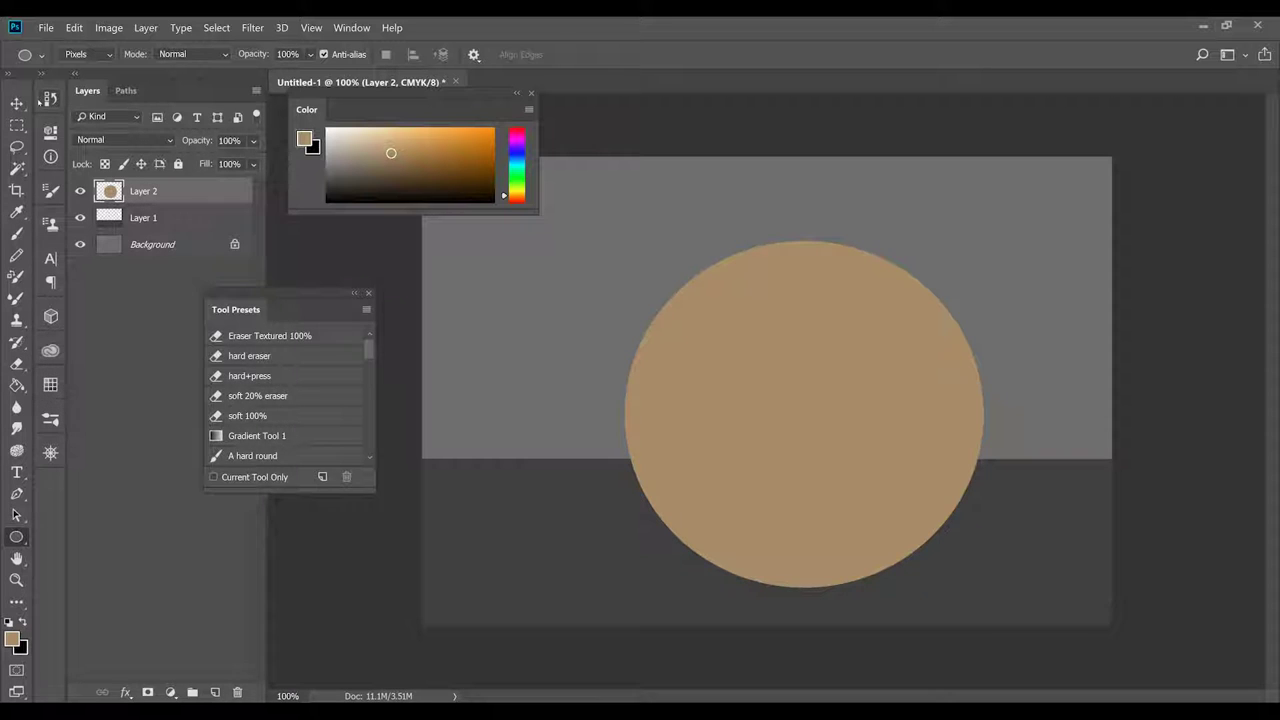
click(17, 103)
drag(841, 405, 804, 382)
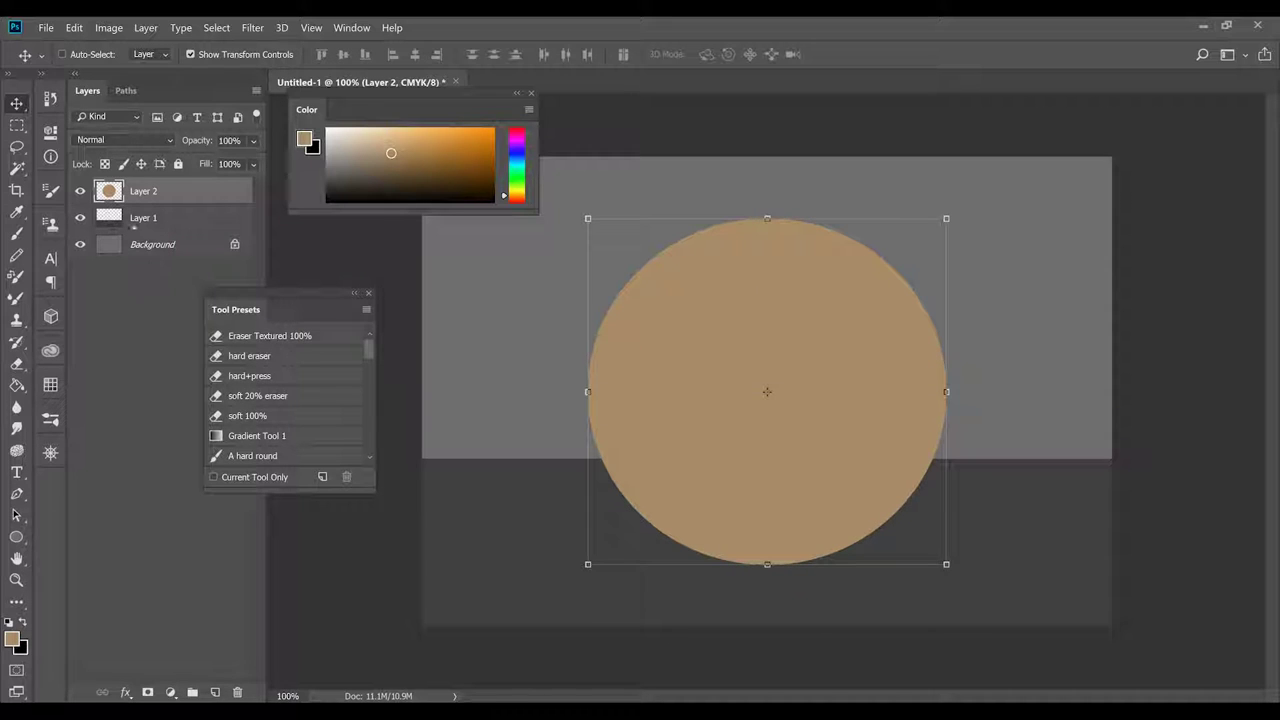
- On a new layer, sketch light-blue arrows for the main light and its bounces using the Brush Tool Farba 2 1 preset
click(215, 692)
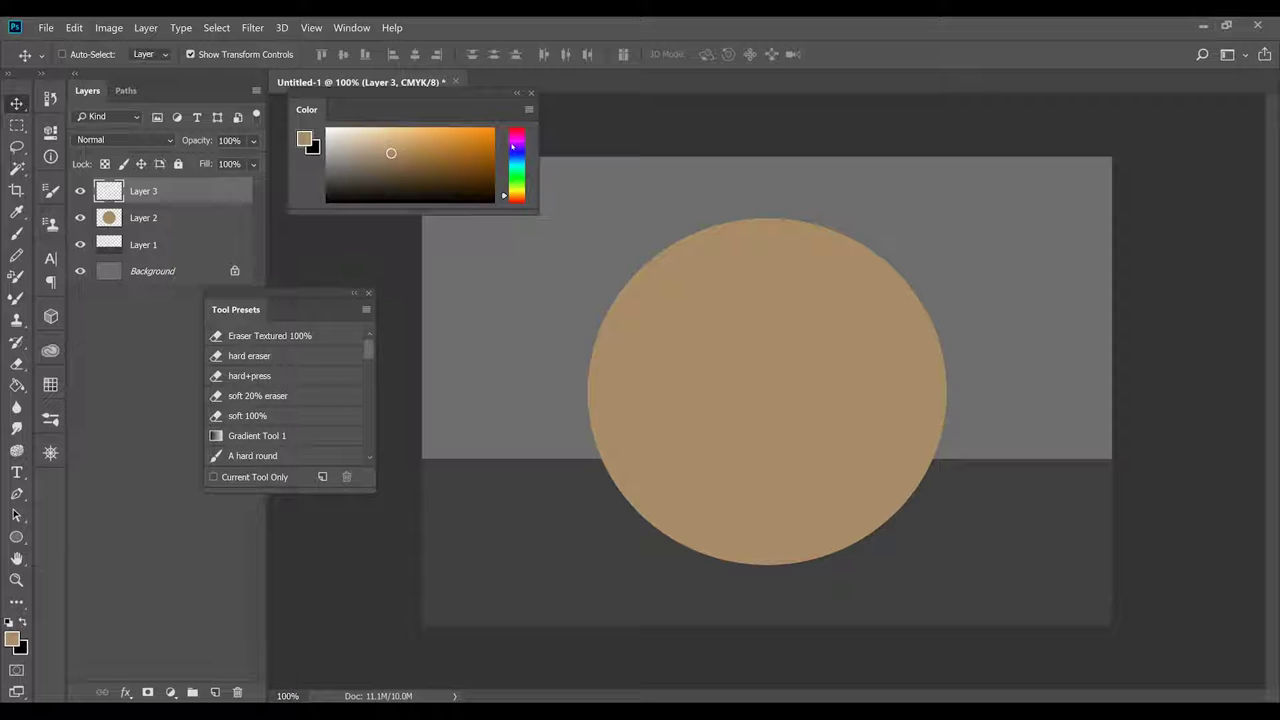
drag(521, 195, 516, 160)
click(456, 133)
click(470, 128)
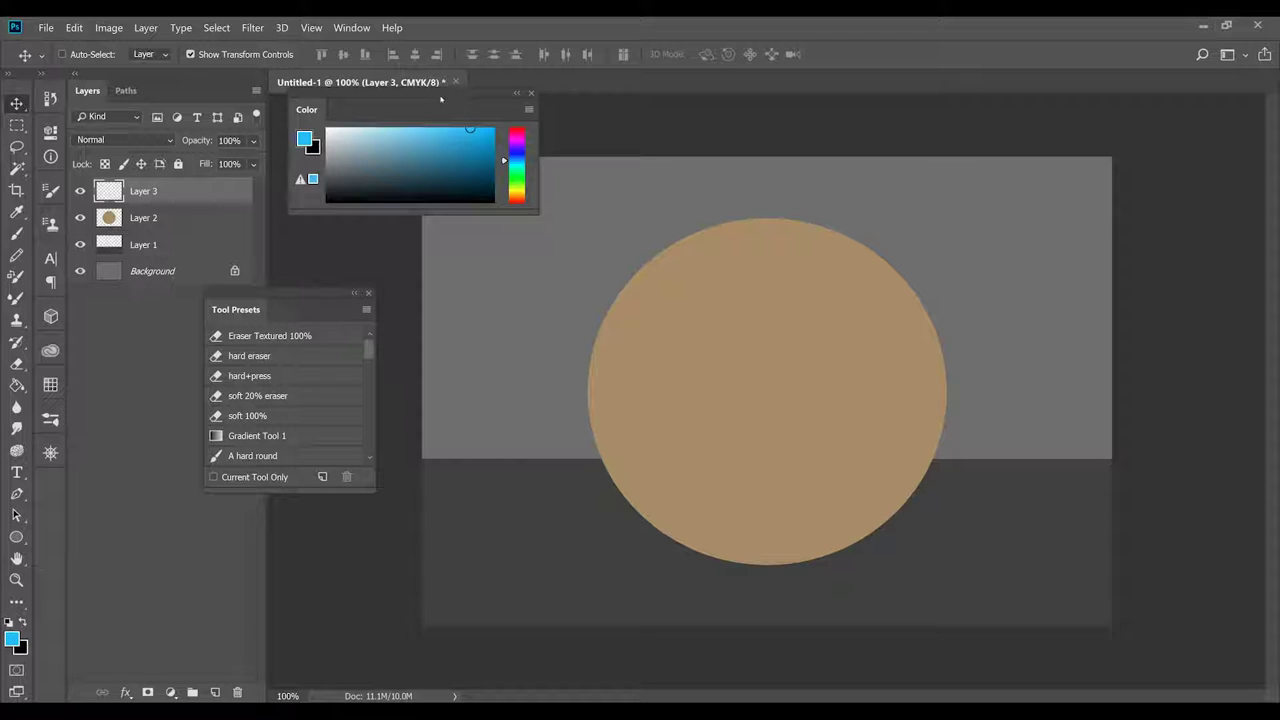
mouse_move(369, 354)
mouse_down()
mouse_move(368, 370)
mouse_move(365, 354)
mouse_up()
scroll(370, 355, down, 10)
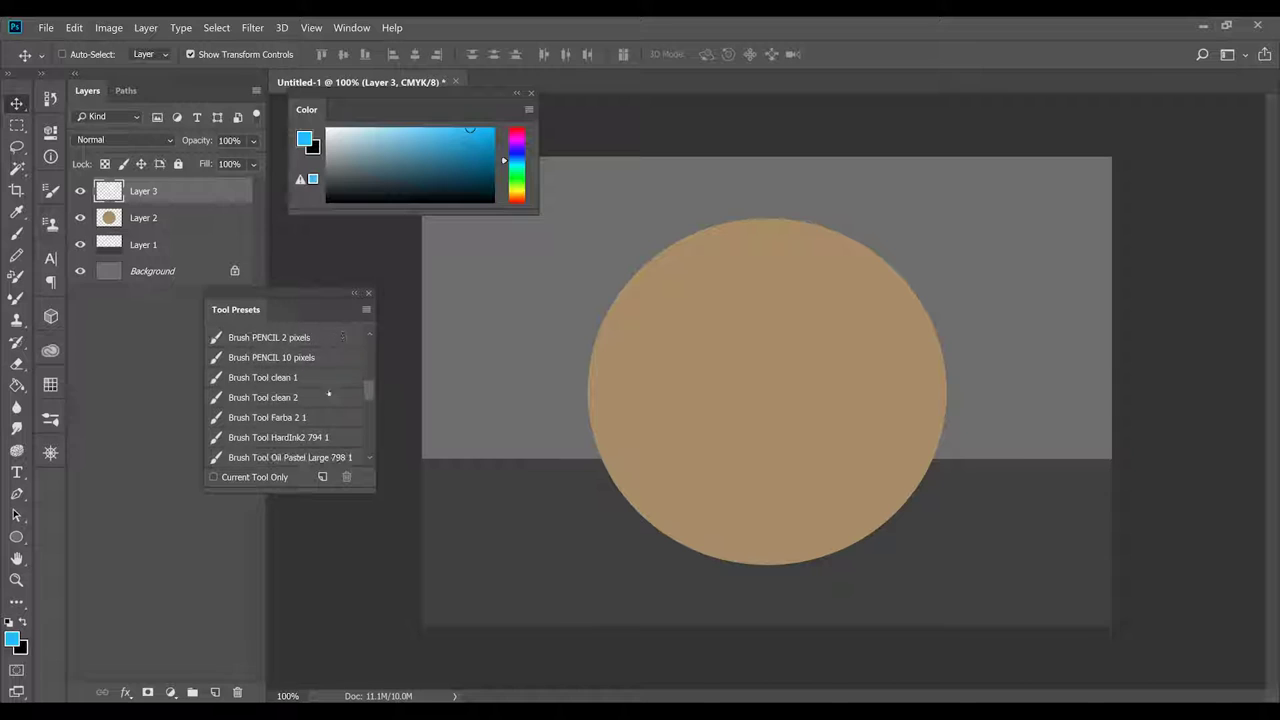
click(290, 417)
drag(1064, 180, 879, 351)
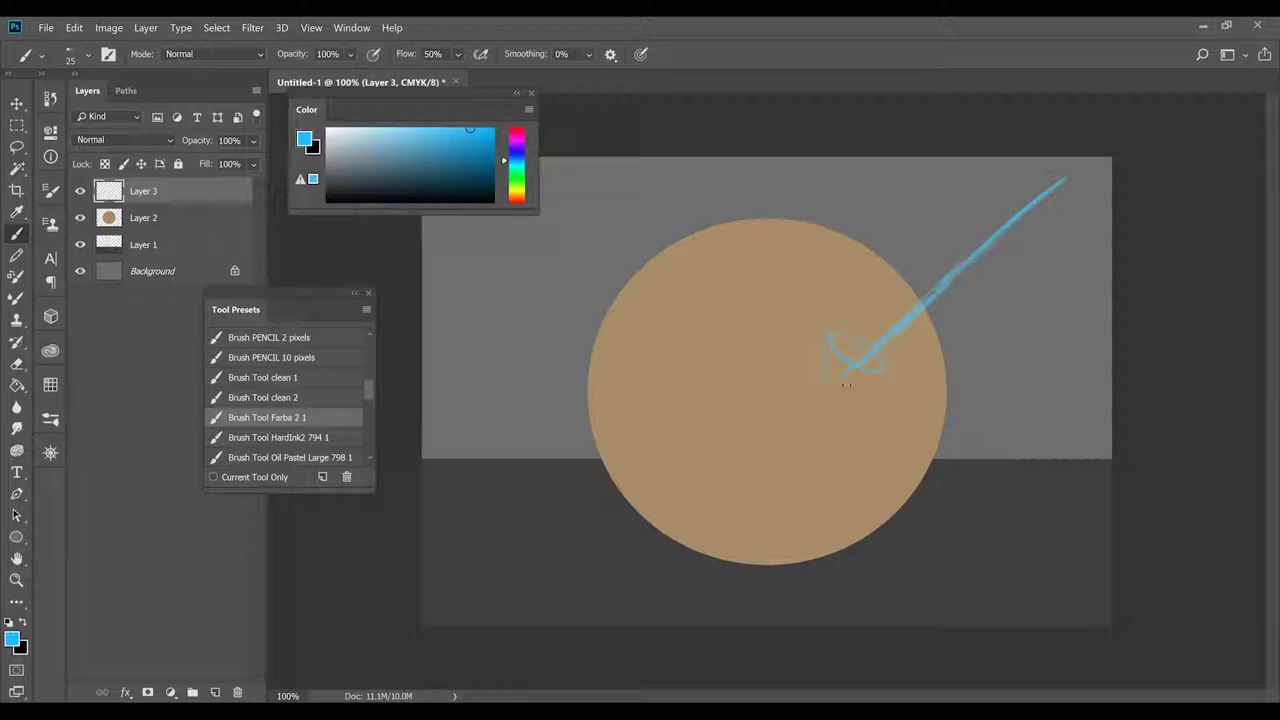
mouse_move(1085, 290)
mouse_down()
mouse_move(920, 531)
mouse_move(880, 522)
mouse_up()
mouse_move(1088, 218)
mouse_down()
mouse_move(862, 424)
mouse_move(624, 601)
mouse_move(625, 536)
mouse_move(614, 536)
mouse_move(645, 530)
mouse_up()
drag(632, 502, 595, 528)
- Write "Cool light = warm shadow" above the circle and lower the annotation layer's opacity
mouse_move(597, 176)
mouse_down()
mouse_move(592, 211)
mouse_move(652, 192)
mouse_up()
mouse_move(668, 158)
mouse_down()
mouse_move(646, 188)
mouse_move(682, 188)
mouse_move(712, 215)
mouse_up()
mouse_move(720, 162)
mouse_down()
mouse_move(736, 192)
mouse_move(752, 186)
mouse_up()
mouse_move(772, 180)
mouse_down()
mouse_move(822, 151)
mouse_move(842, 184)
mouse_move(905, 173)
mouse_move(931, 232)
mouse_move(972, 198)
mouse_move(990, 211)
mouse_move(1008, 191)
mouse_move(1046, 178)
mouse_up()
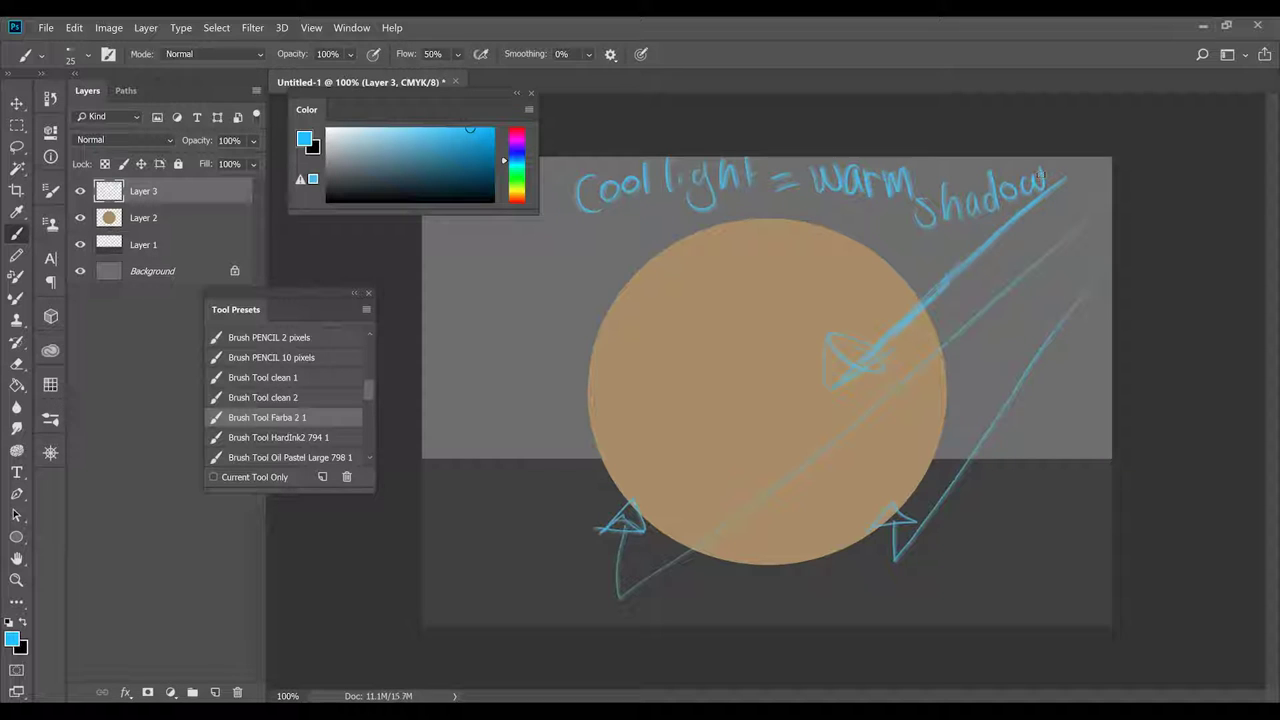
click(253, 140)
drag(258, 161, 197, 212)
- Add a new layer clipped to the tan circle and choose the airbrush 100% preset
click(197, 217)
click(214, 692)
scroll(285, 390, up, 5)
click(256, 369)
right_click(158, 217)
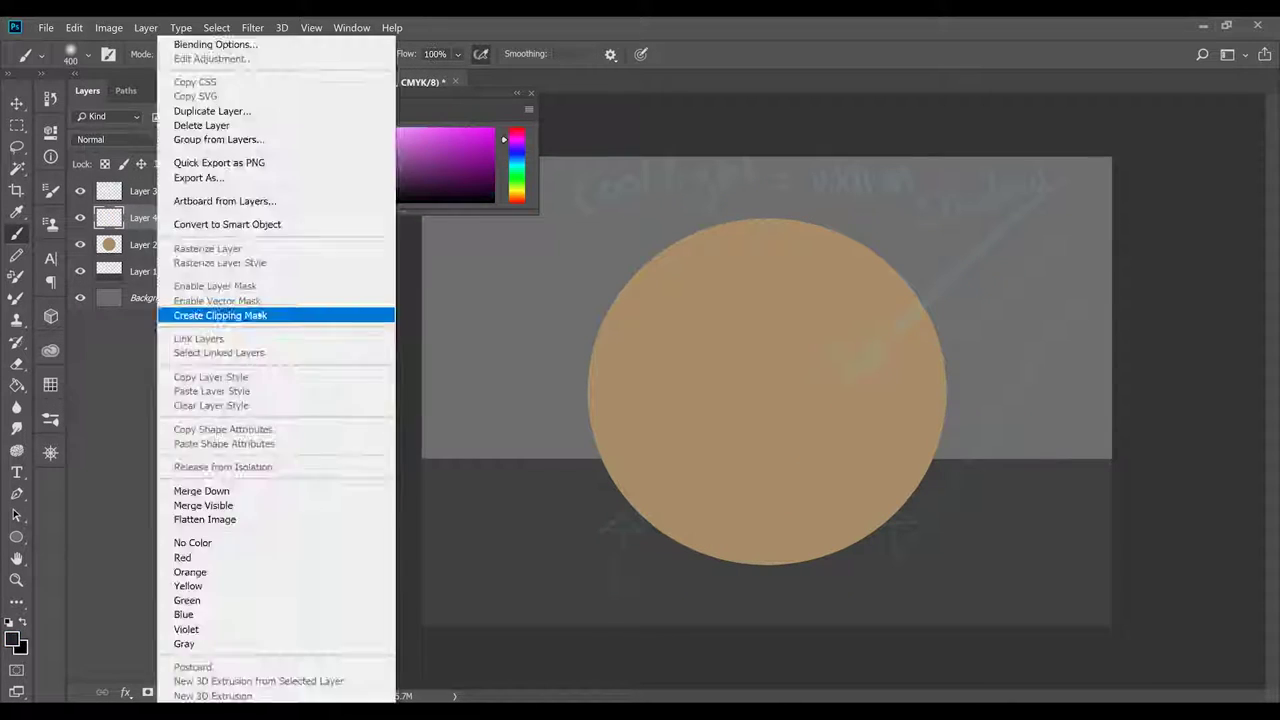
click(211, 316)
- Set the clipped layer to Multiply and shade around the circle's rim with muted mauve and a 400 px soft brush
click(335, 145)
click(343, 159)
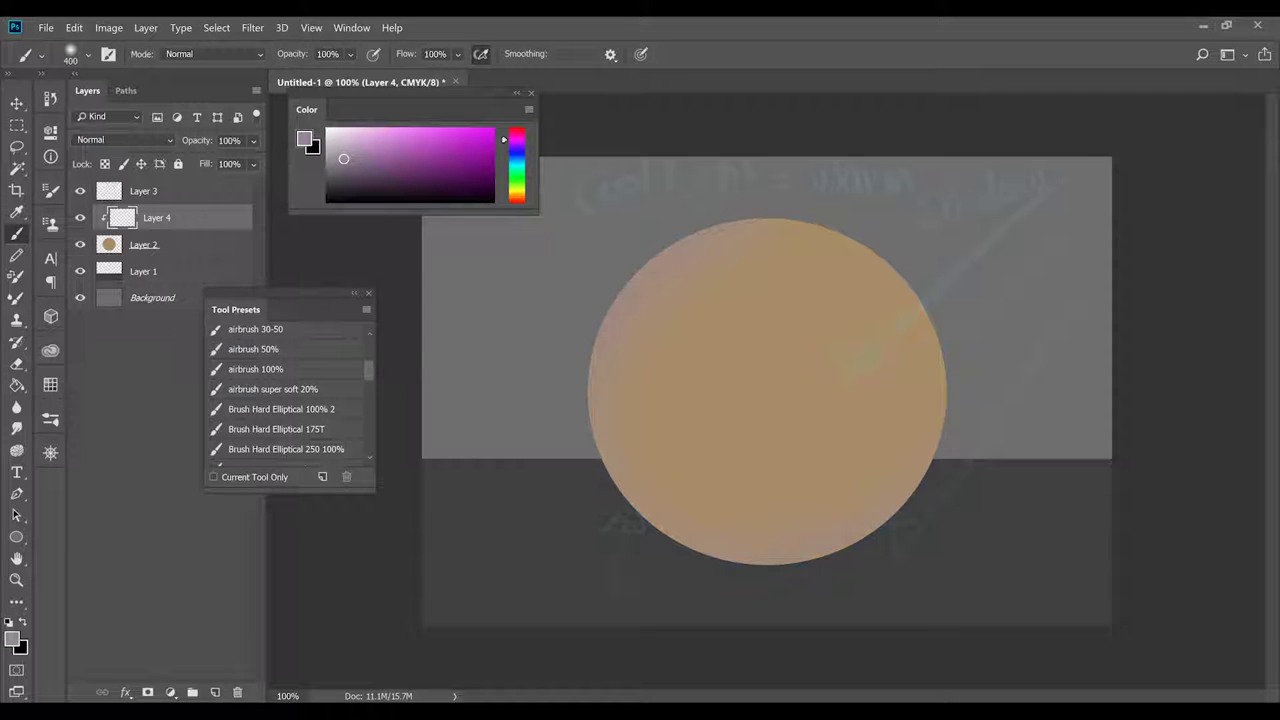
click(125, 140)
click(92, 191)
mouse_move(690, 250)
mouse_down()
mouse_move(605, 390)
mouse_move(700, 540)
mouse_up()
click(352, 156)
mouse_move(615, 420)
mouse_down()
mouse_move(770, 550)
mouse_move(930, 460)
mouse_up()
mouse_move(770, 225)
mouse_down()
mouse_move(870, 245)
mouse_move(915, 295)
mouse_up()
mouse_move(650, 350)
mouse_down()
mouse_move(700, 500)
mouse_move(852, 521)
mouse_up()
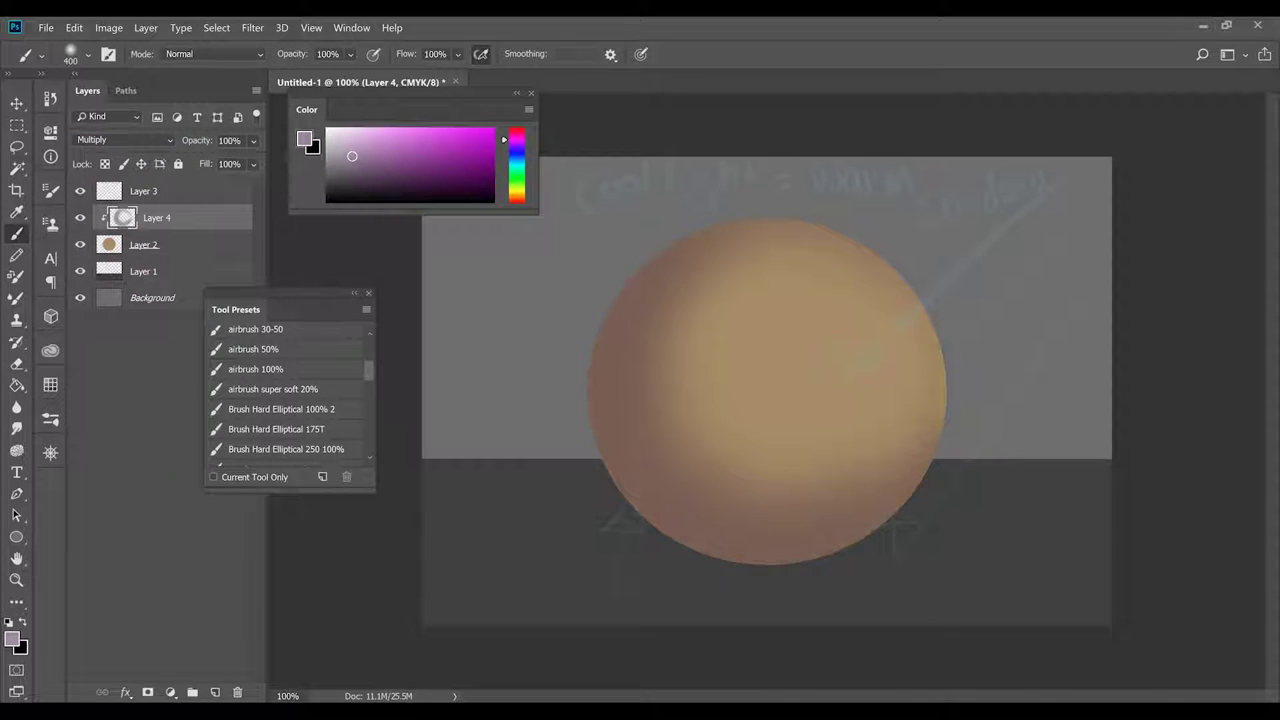
drag(938, 320, 932, 418)
- Deepen the shadow along the sphere's left and lower edges with progressively darker muted purples
click(351, 173)
drag(600, 320, 670, 530)
mouse_move(750, 555)
mouse_down()
mouse_move(885, 510)
mouse_move(640, 485)
mouse_up()
drag(608, 380, 632, 280)
drag(885, 505, 935, 432)
click(351, 184)
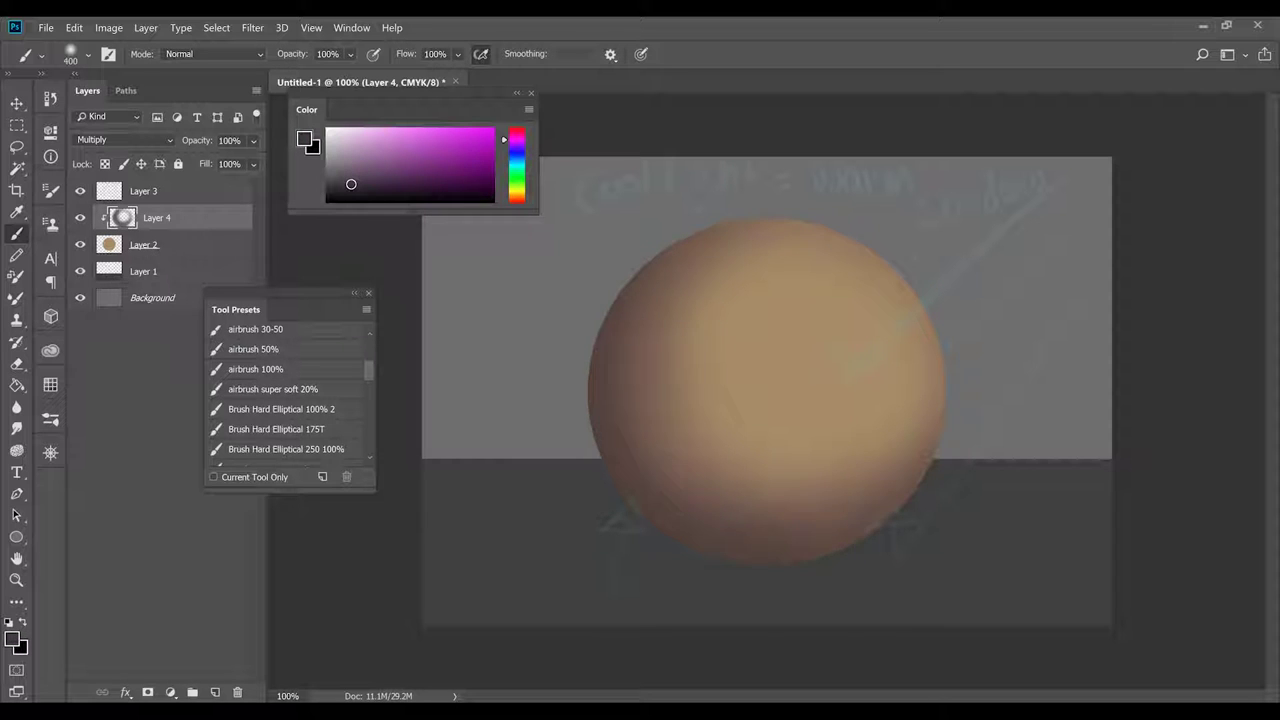
mouse_move(608, 458)
mouse_down()
mouse_move(750, 556)
mouse_move(882, 518)
mouse_up()
- Extend the soft shadow inward on the sphere's left side with mid mauve, and darken the left rim with deep purple-grey
click(344, 141)
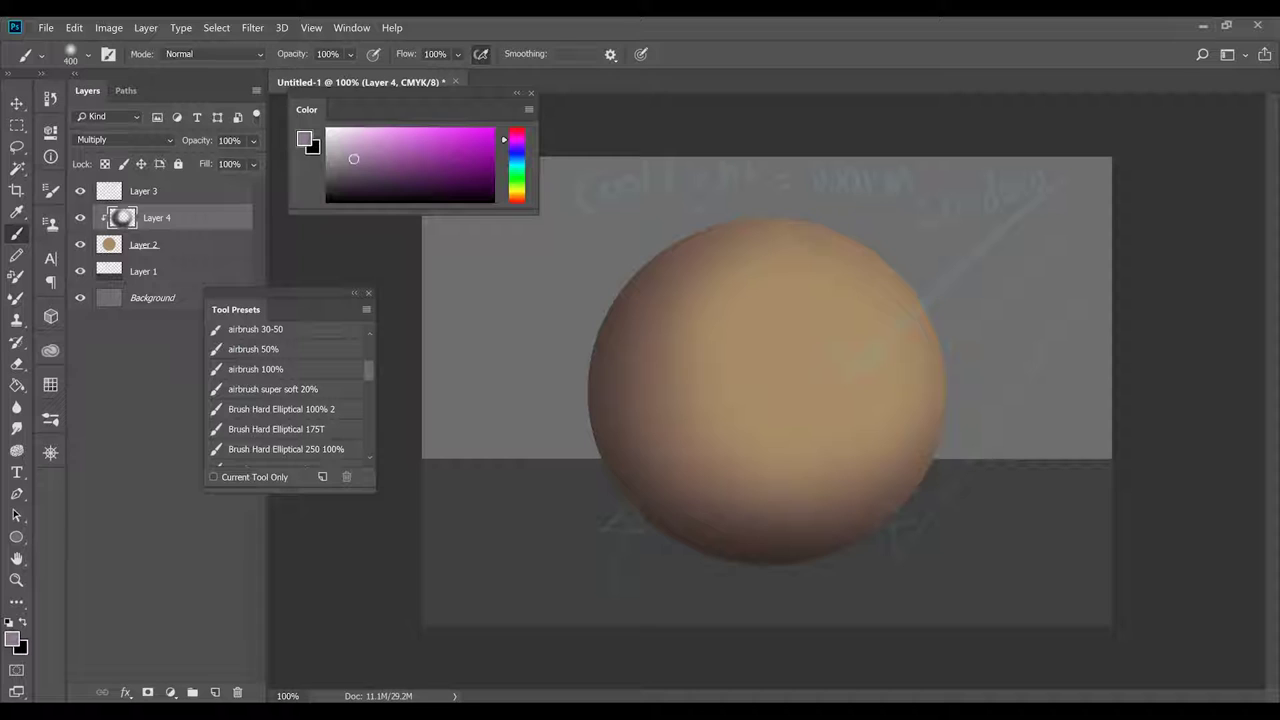
drag(346, 137, 352, 160)
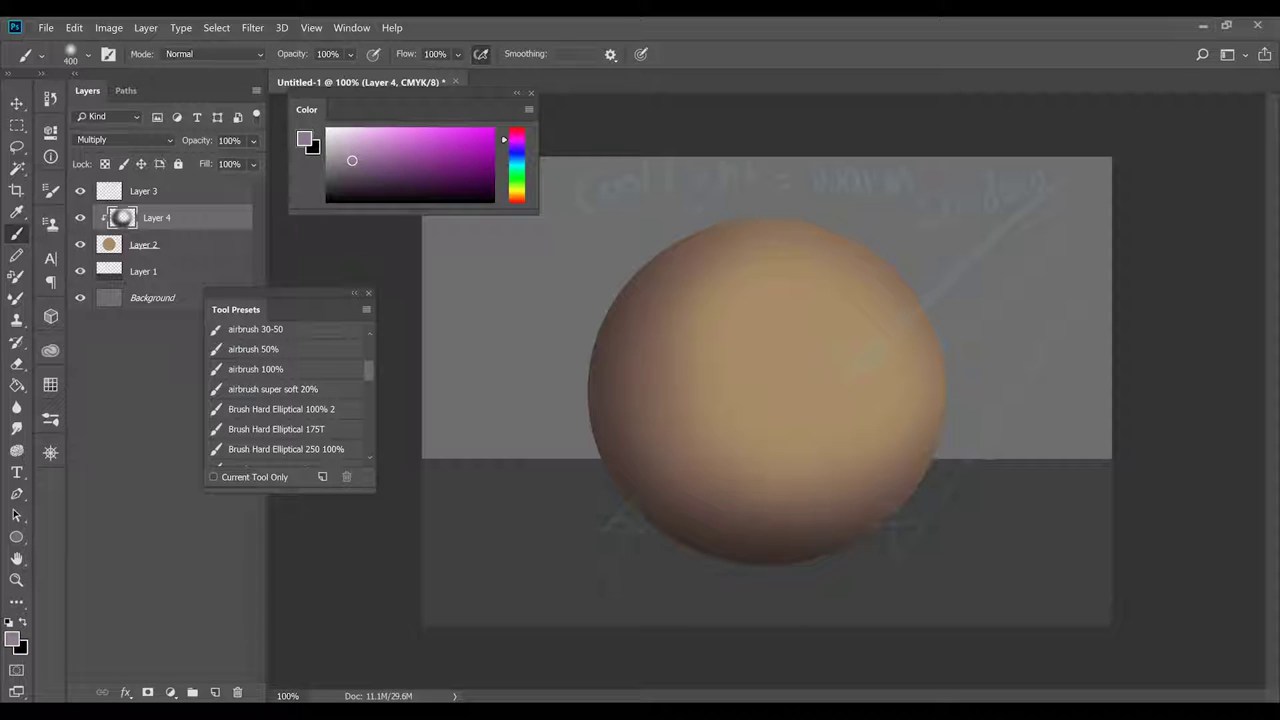
drag(700, 285, 690, 380)
click(351, 183)
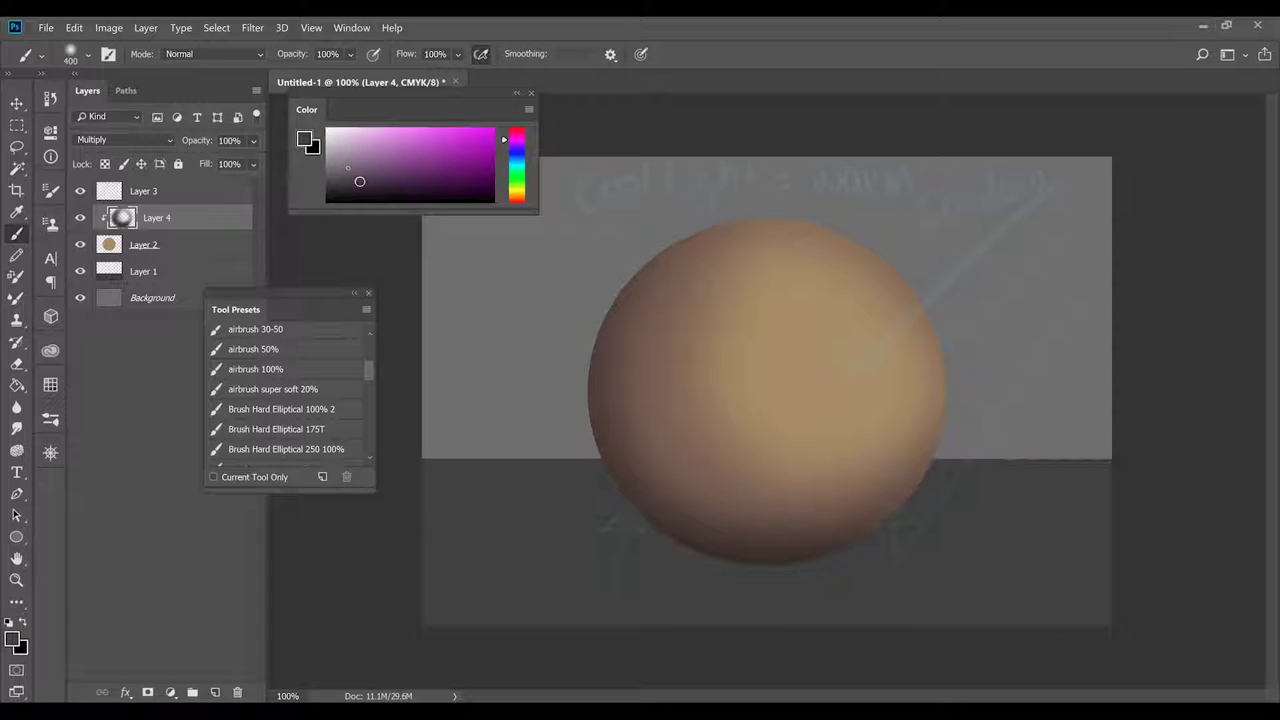
drag(620, 300, 590, 370)
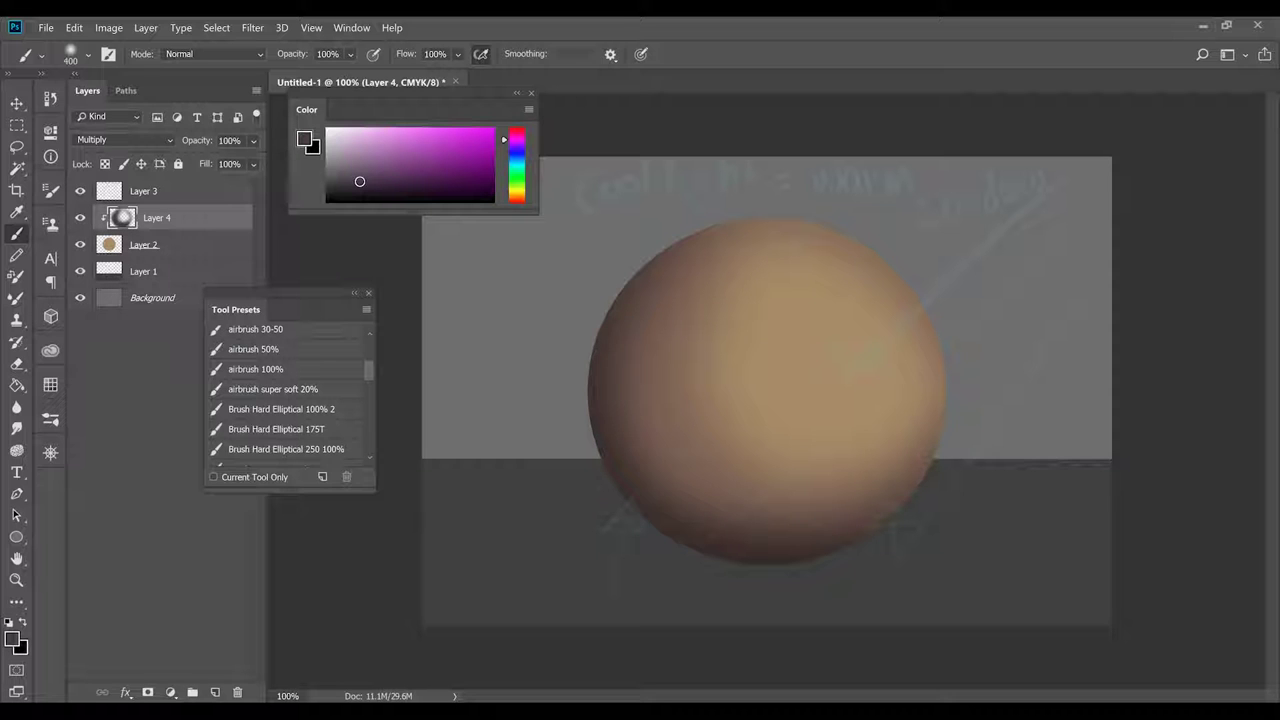
- Add a clipped layer above the shading and paint a soft pale-yellow highlight on the sphere's upper right
click(215, 692)
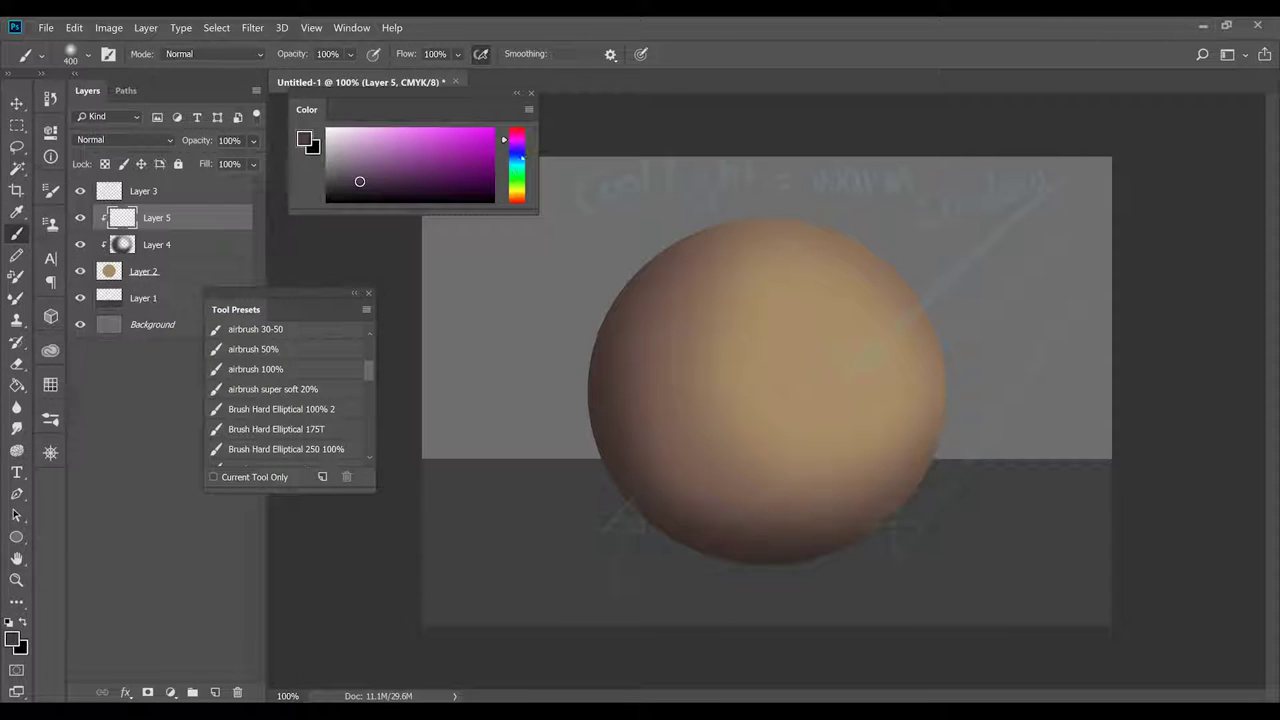
alt+click(774, 329)
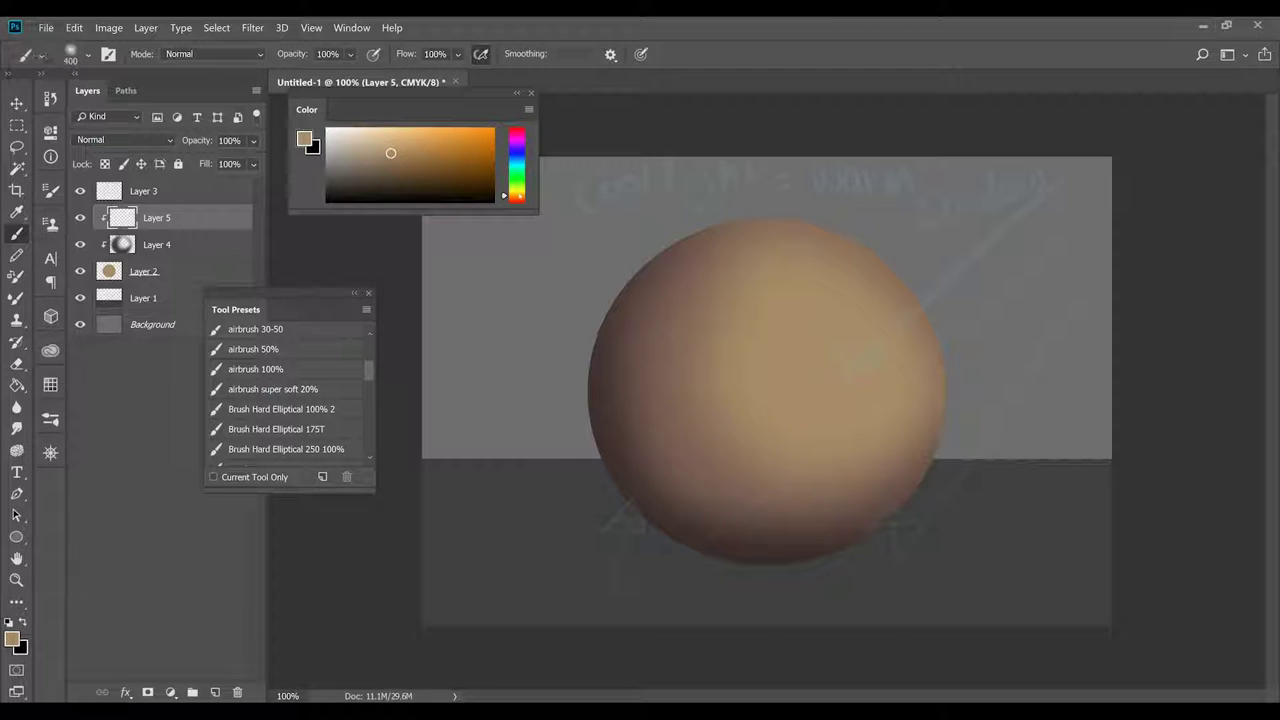
click(391, 135)
mouse_move(800, 362)
mouse_down()
mouse_move(768, 350)
mouse_move(815, 356)
mouse_move(794, 362)
mouse_up()
click(375, 132)
click(517, 194)
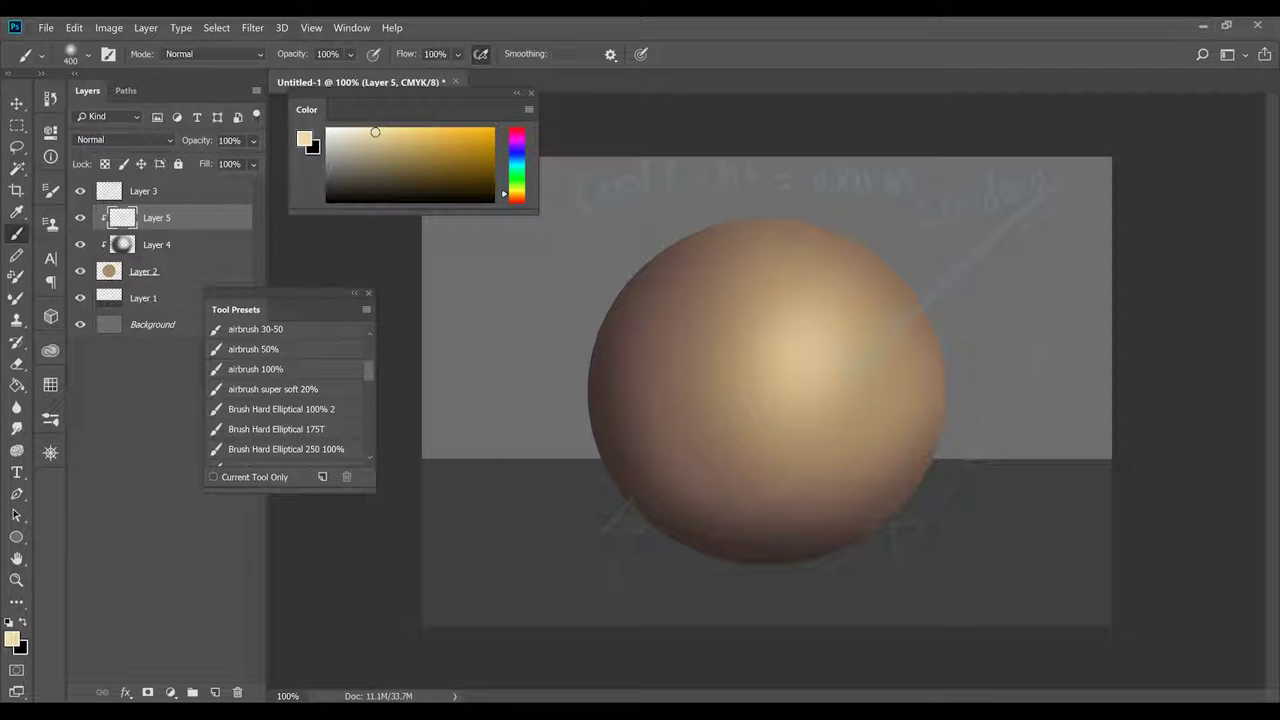
- Cool the center of the highlight with a soft pale-cyan tint
click(517, 163)
click(365, 129)
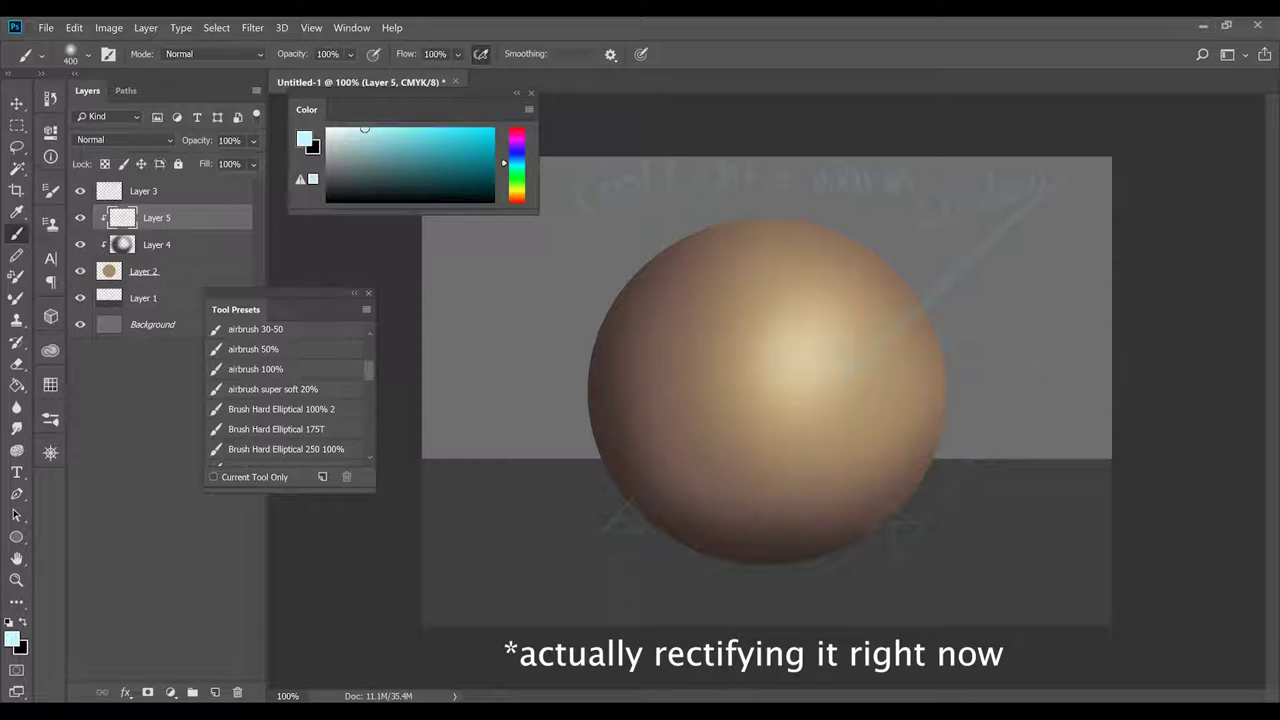
click(358, 129)
- On the Multiply shading layer, rework the shadow along the sphere's lower-left edge with muted mauve
click(157, 245)
drag(517, 138, 517, 138)
click(357, 147)
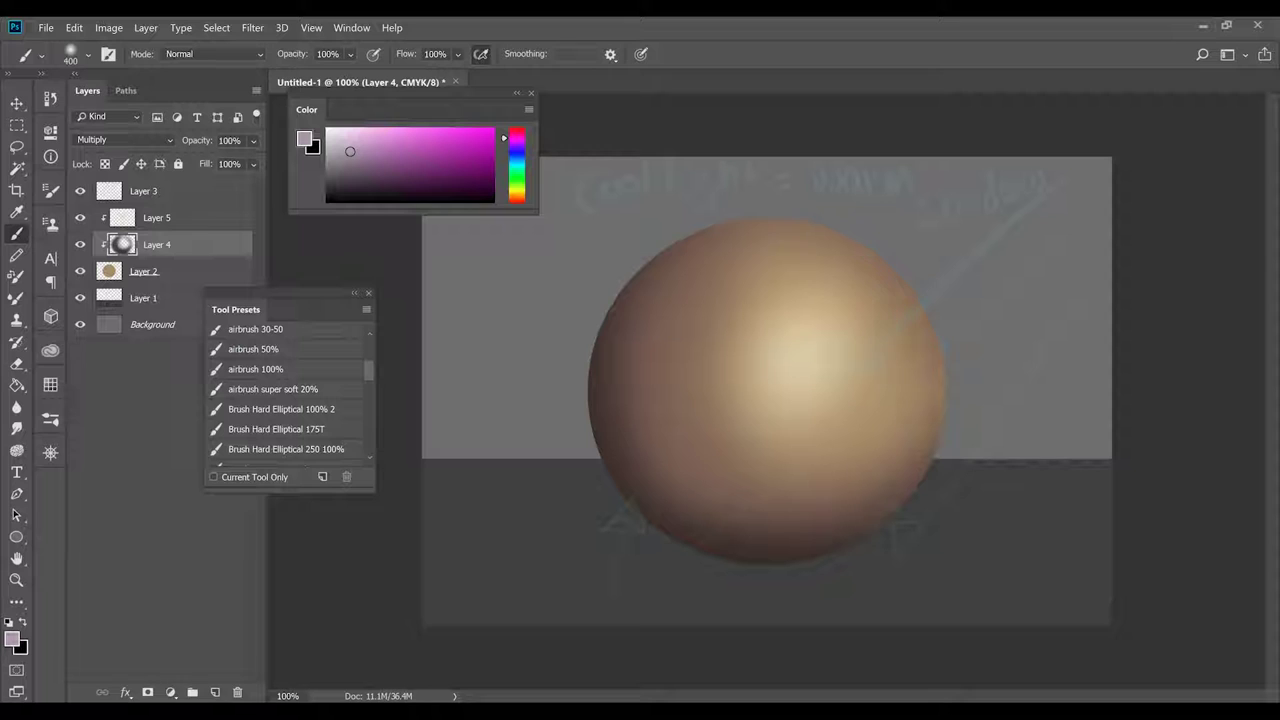
drag(350, 154, 350, 168)
drag(606, 430, 665, 515)
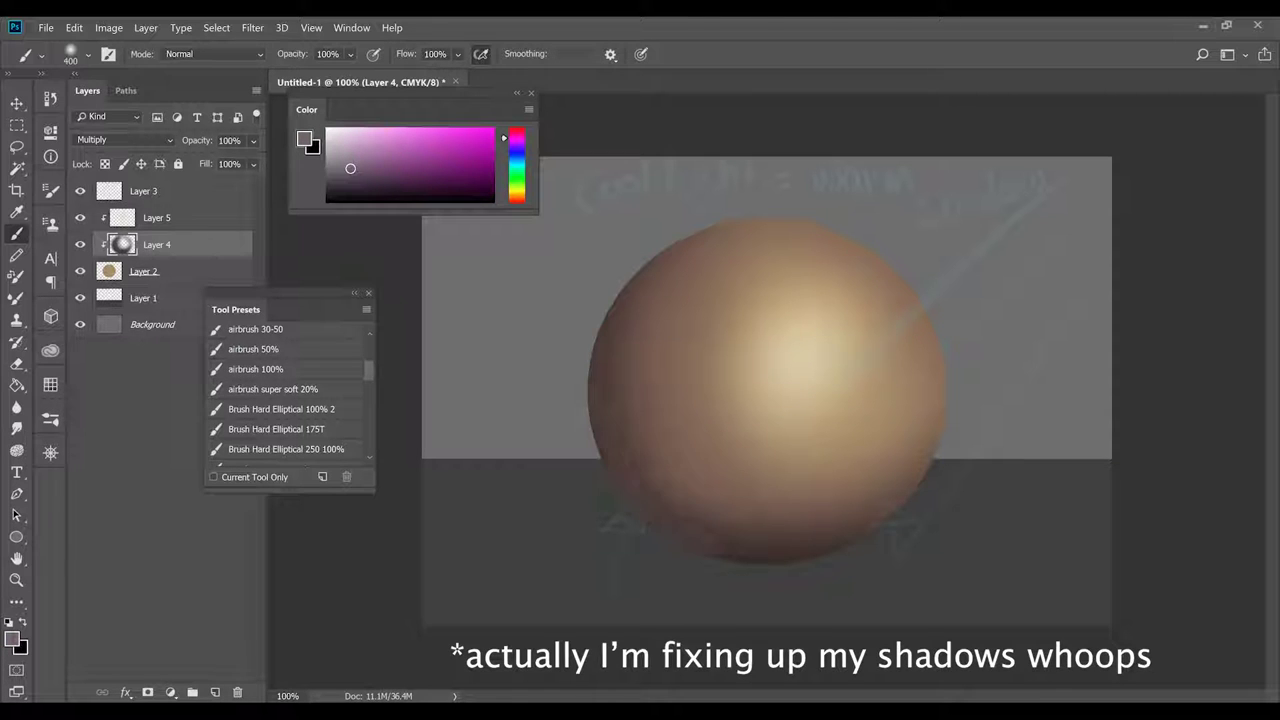
- Strengthen the mauve shadow around the sphere's lower-left and right edges, and deepen the lower and left rims with dark purple-grey
drag(630, 470, 742, 553)
mouse_move(930, 440)
mouse_down()
mouse_move(918, 300)
mouse_move(800, 230)
mouse_up()
click(354, 181)
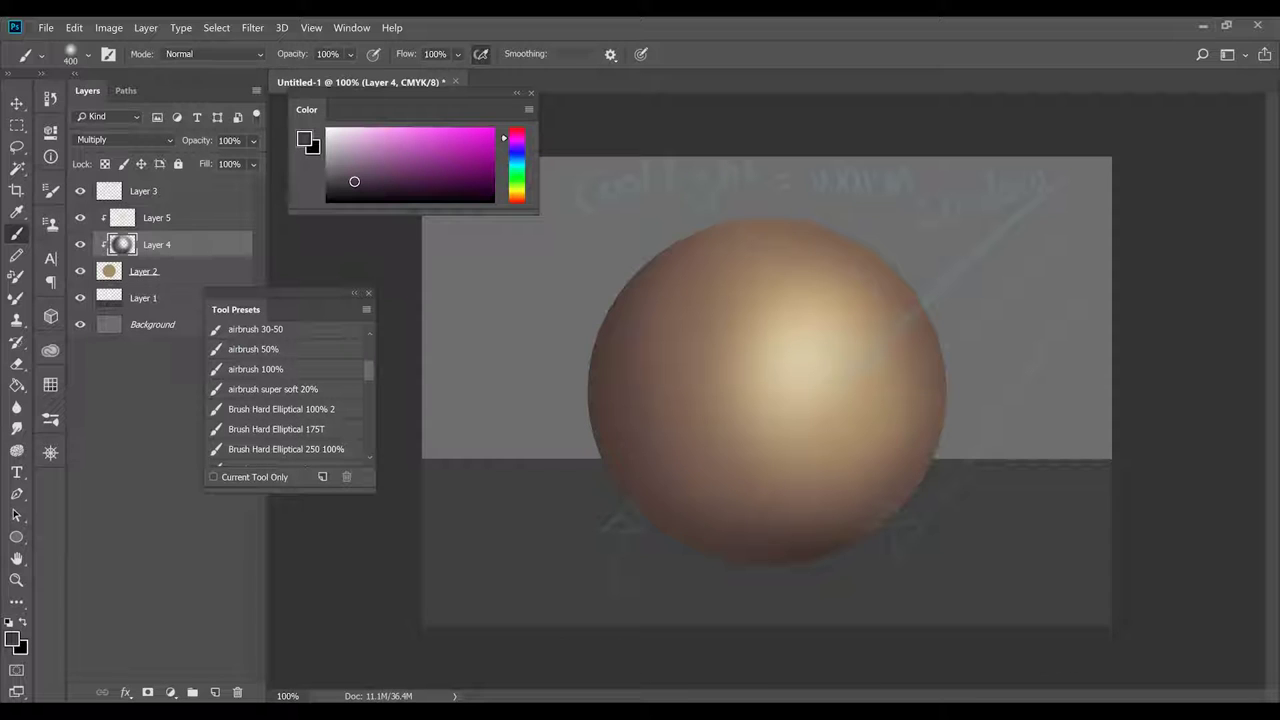
drag(880, 505, 840, 530)
click(358, 189)
mouse_move(596, 390)
mouse_down()
mouse_move(640, 505)
mouse_move(700, 550)
mouse_move(645, 268)
mouse_up()
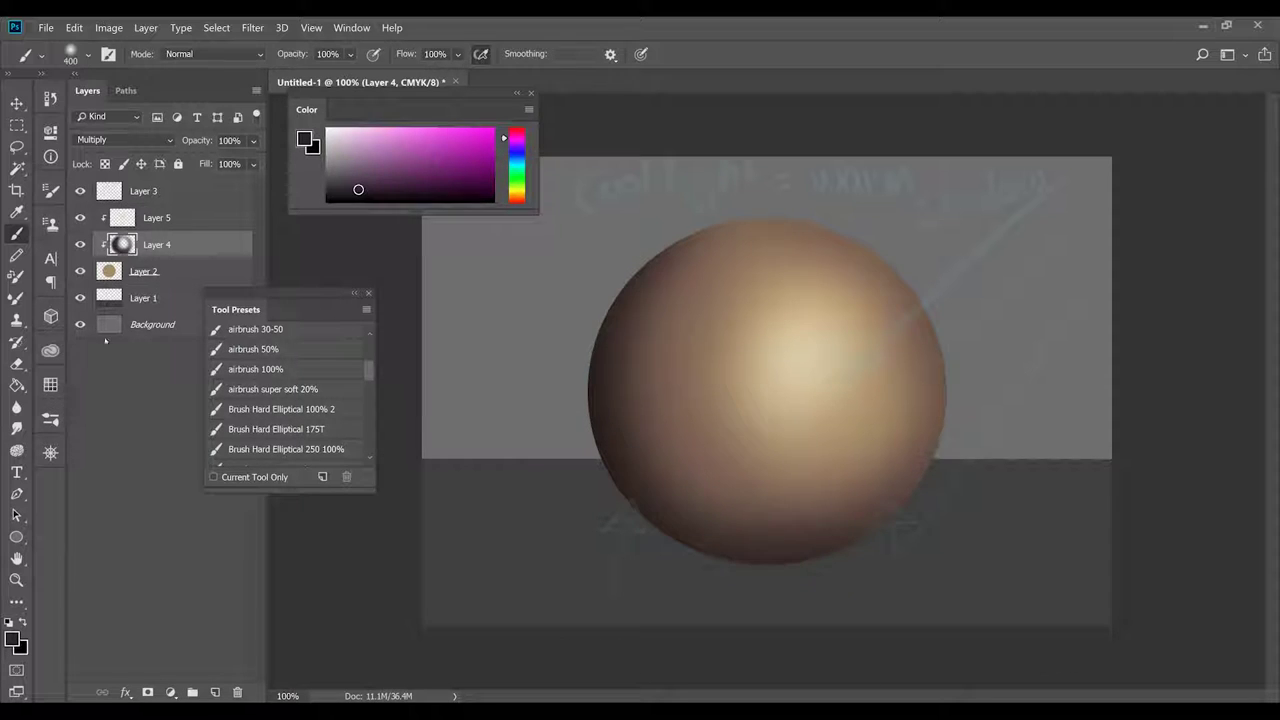
- Add a layer above Layer 5, clip it to the sphere, and set its blending mode to Color Dodge
click(146, 298)
click(179, 218)
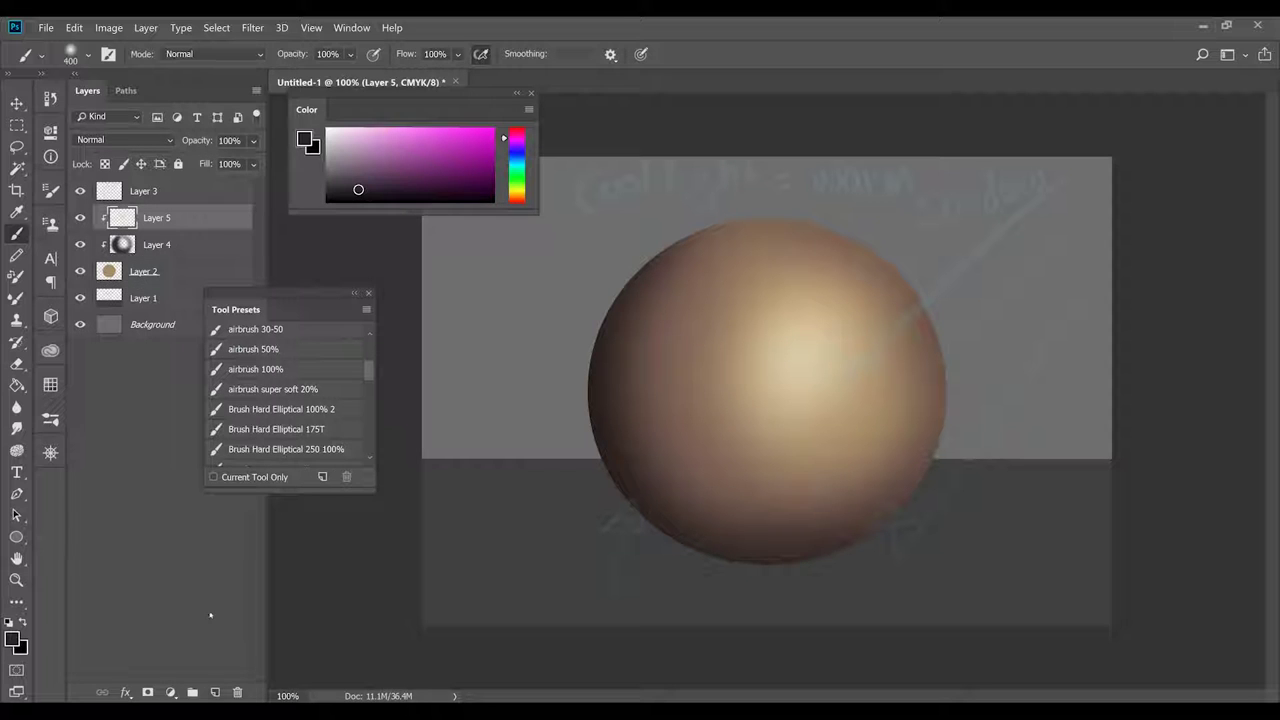
click(215, 692)
right_click(184, 218)
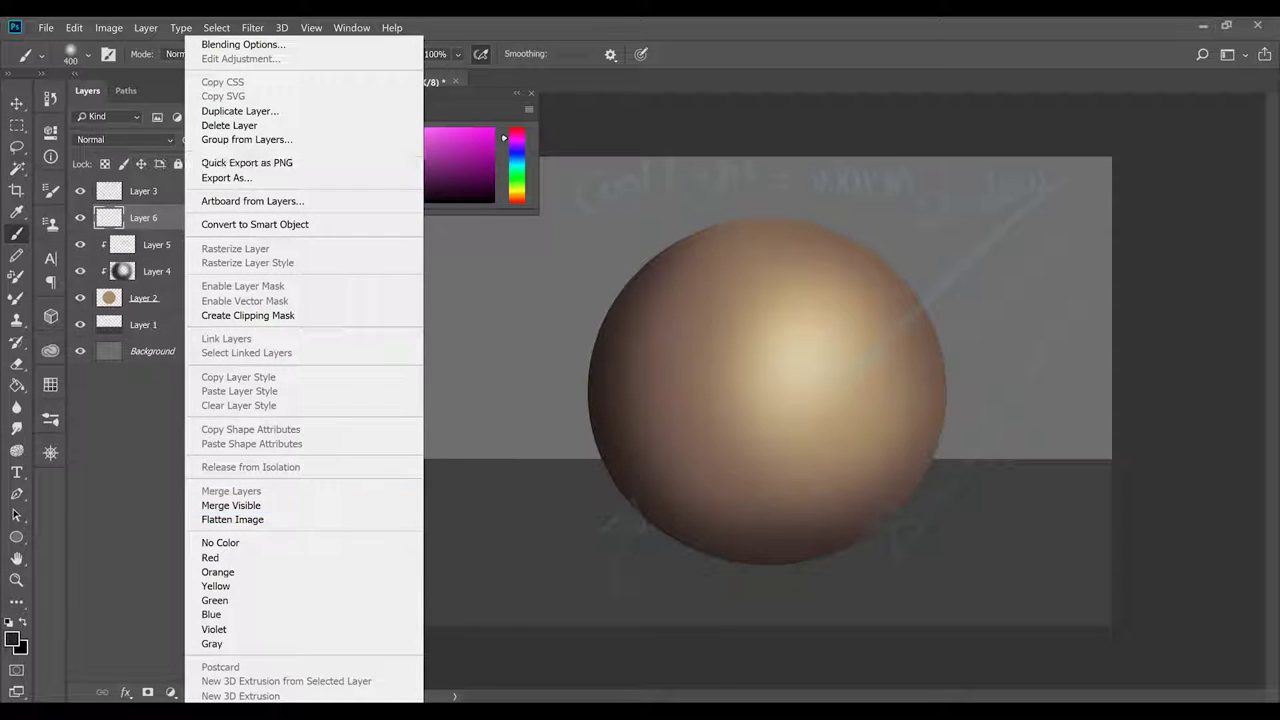
click(170, 216)
right_click(178, 219)
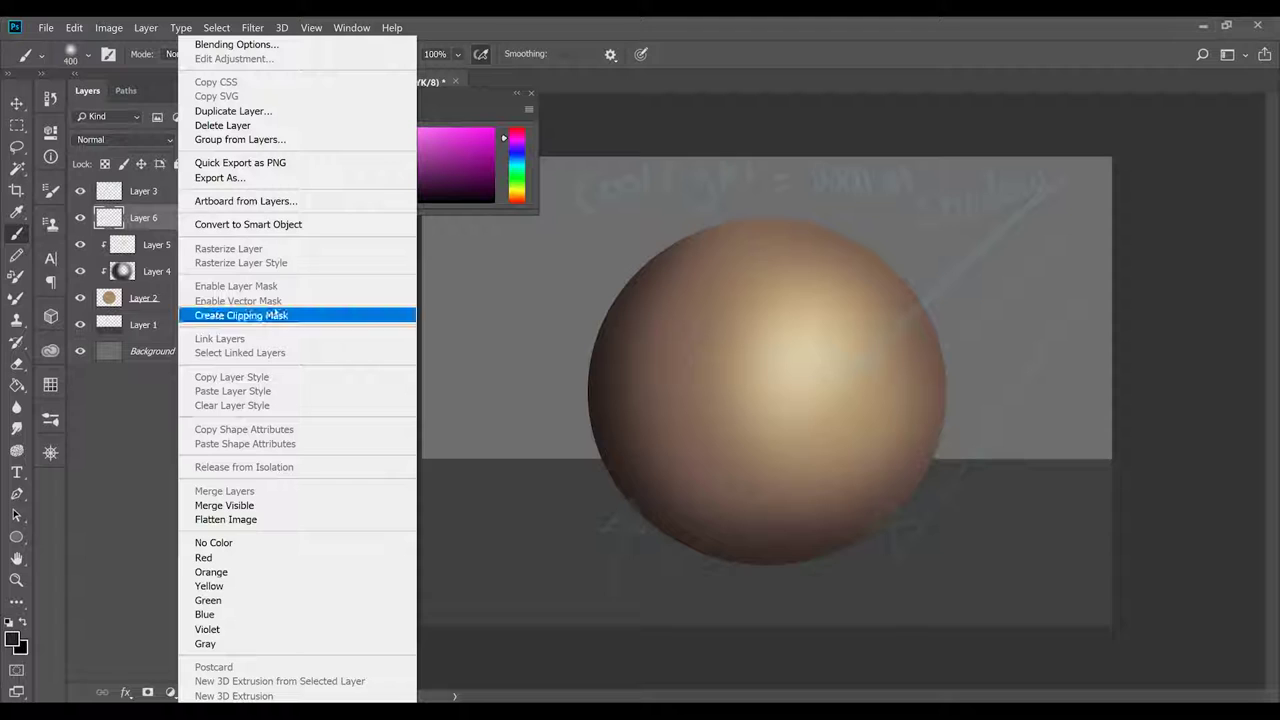
click(275, 315)
click(125, 139)
click(110, 295)
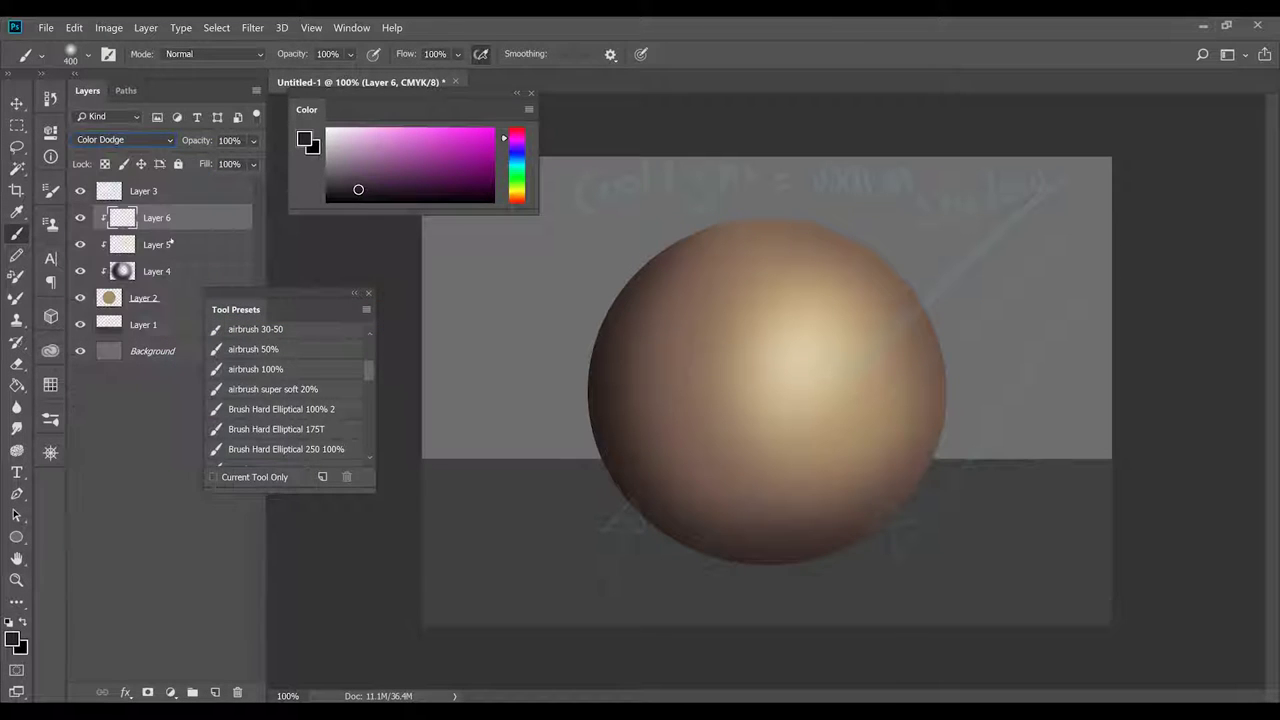
- Brighten the sphere's highlight with bright cyan and paint a thin cyan rim light along its left and lower edges
click(516, 165)
click(417, 127)
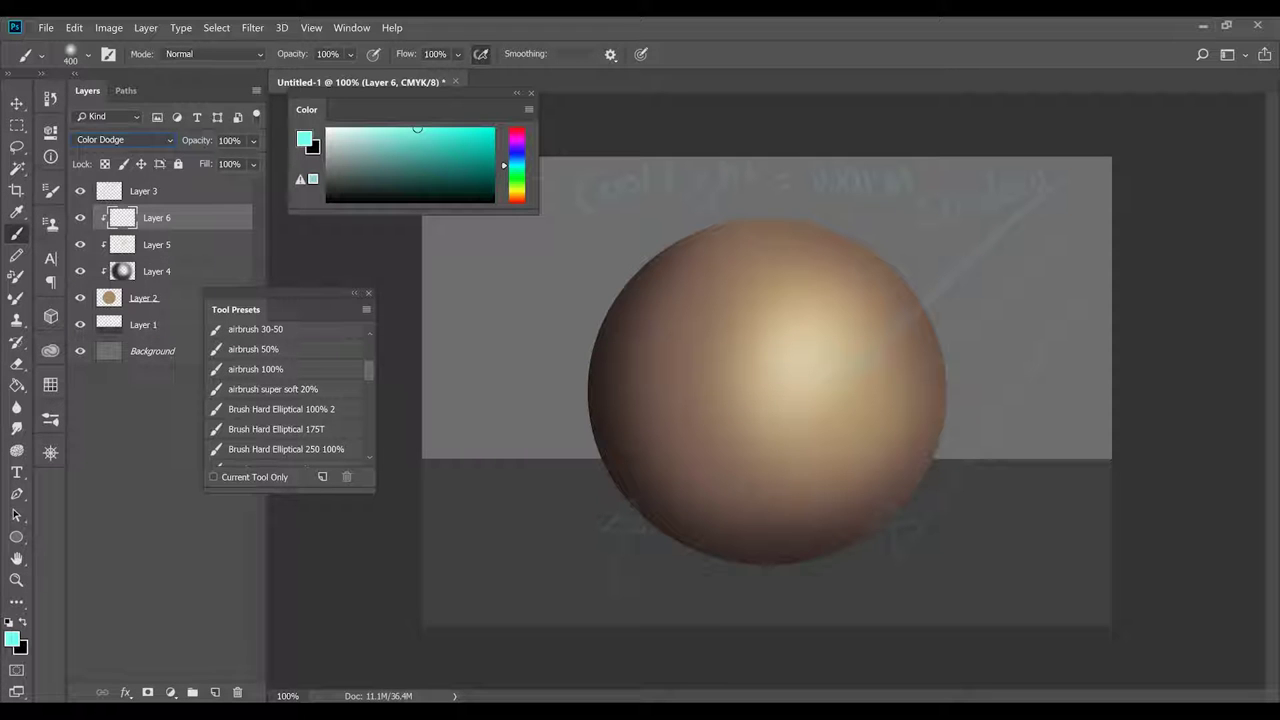
click(789, 362)
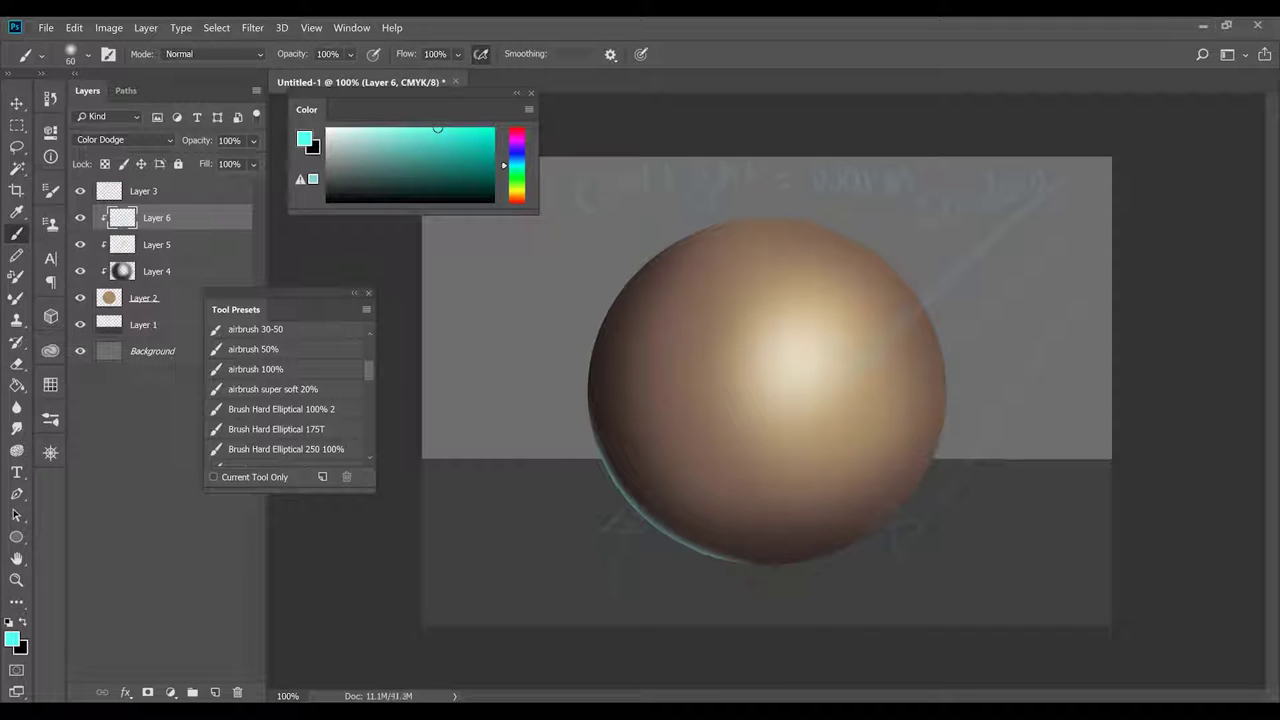
drag(600, 360, 614, 465)
drag(904, 517, 772, 562)
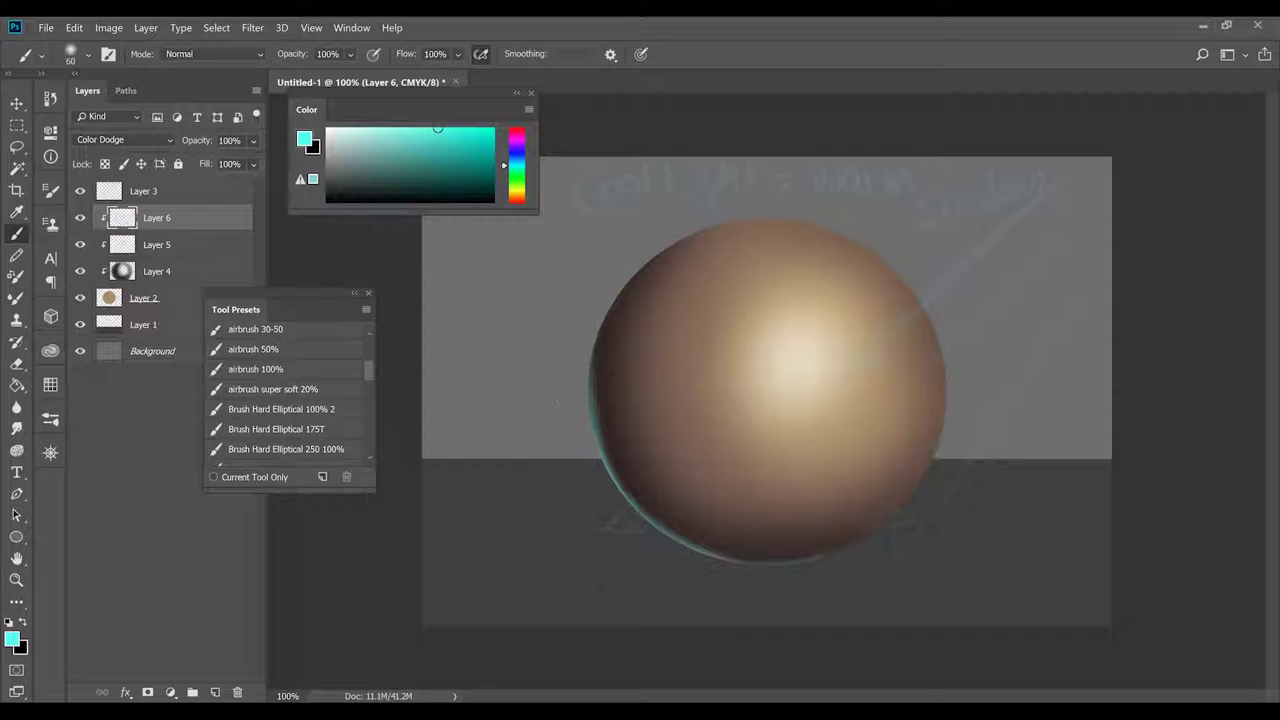
- Intensify the center of the highlight and add a soft cyan glow along the sphere's right edge
scroll(697, 560, down, 1)
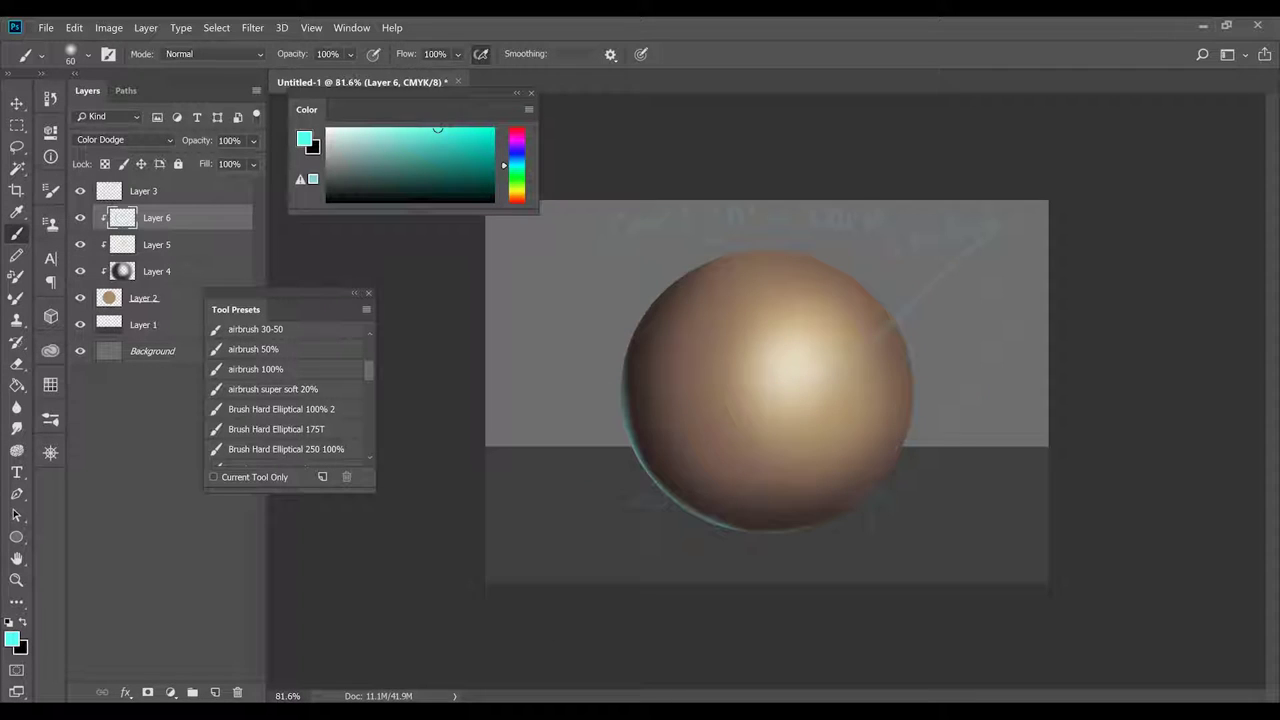
click(794, 371)
drag(904, 328, 910, 442)
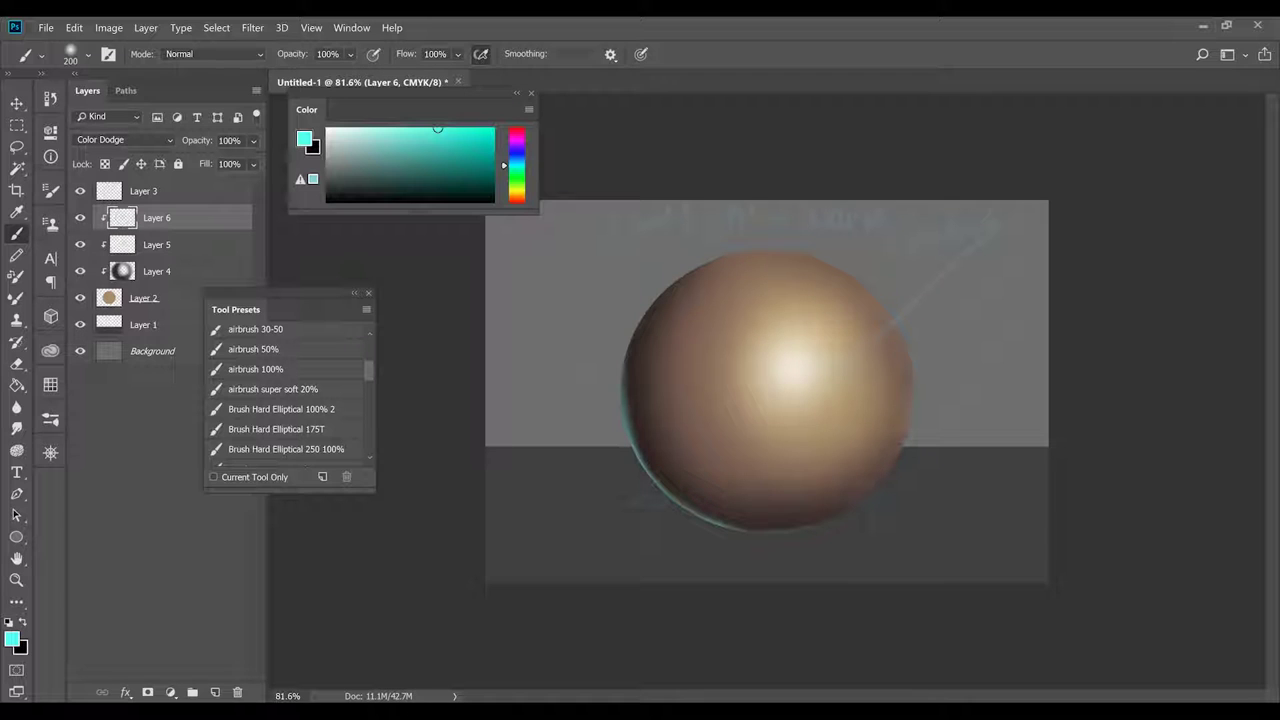
scroll(767, 392, down, 1)
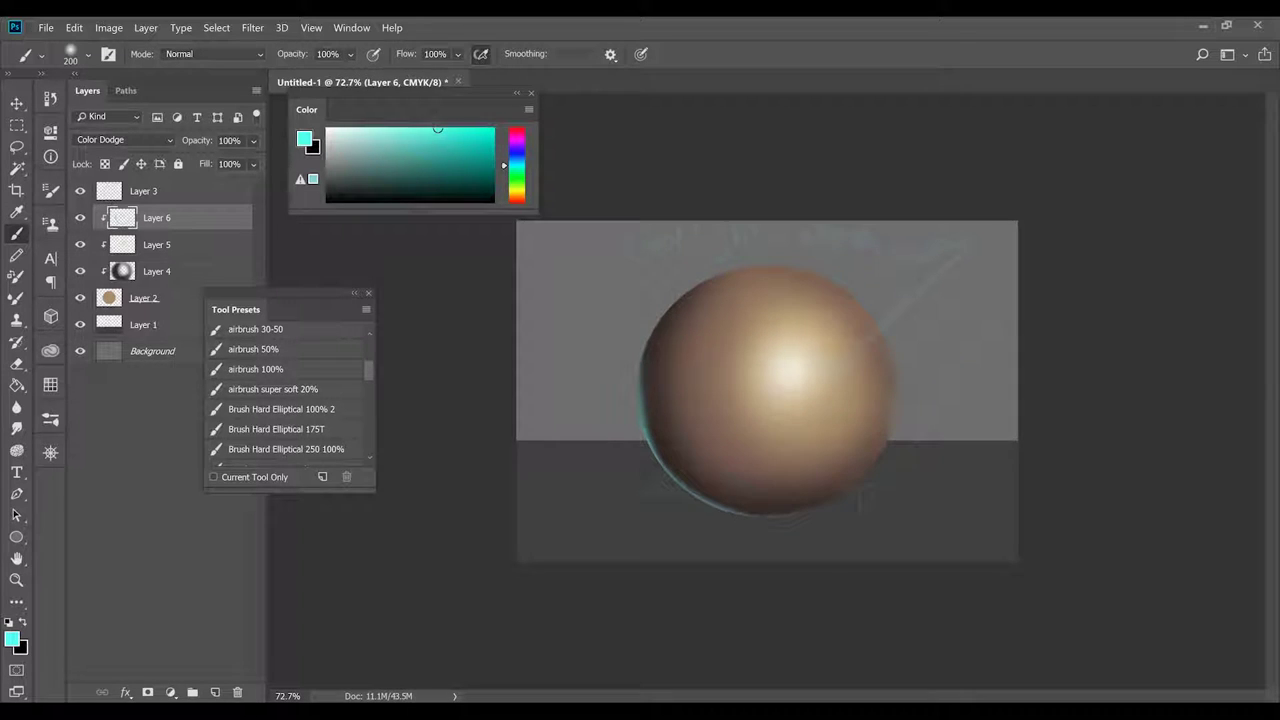
click(143, 324)
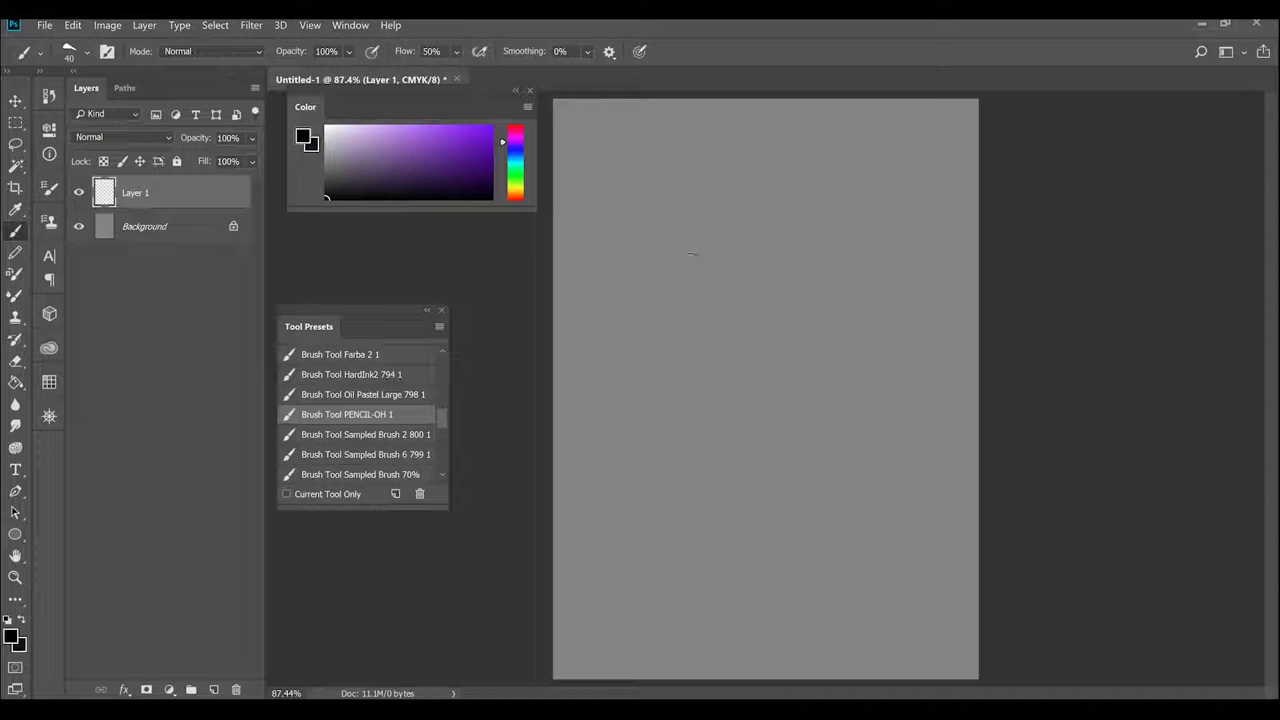
- Sketch a tall character head with an oval cranium, curved guideline, long wedge nose and narrow pointed jaw
drag(643, 200, 771, 480)
drag(614, 343, 843, 329)
drag(680, 260, 680, 430)
drag(697, 238, 750, 440)
drag(680, 432, 744, 430)
drag(606, 300, 640, 534)
drag(598, 330, 694, 600)
drag(676, 598, 768, 600)
drag(866, 402, 740, 628)
drag(682, 438, 744, 432)
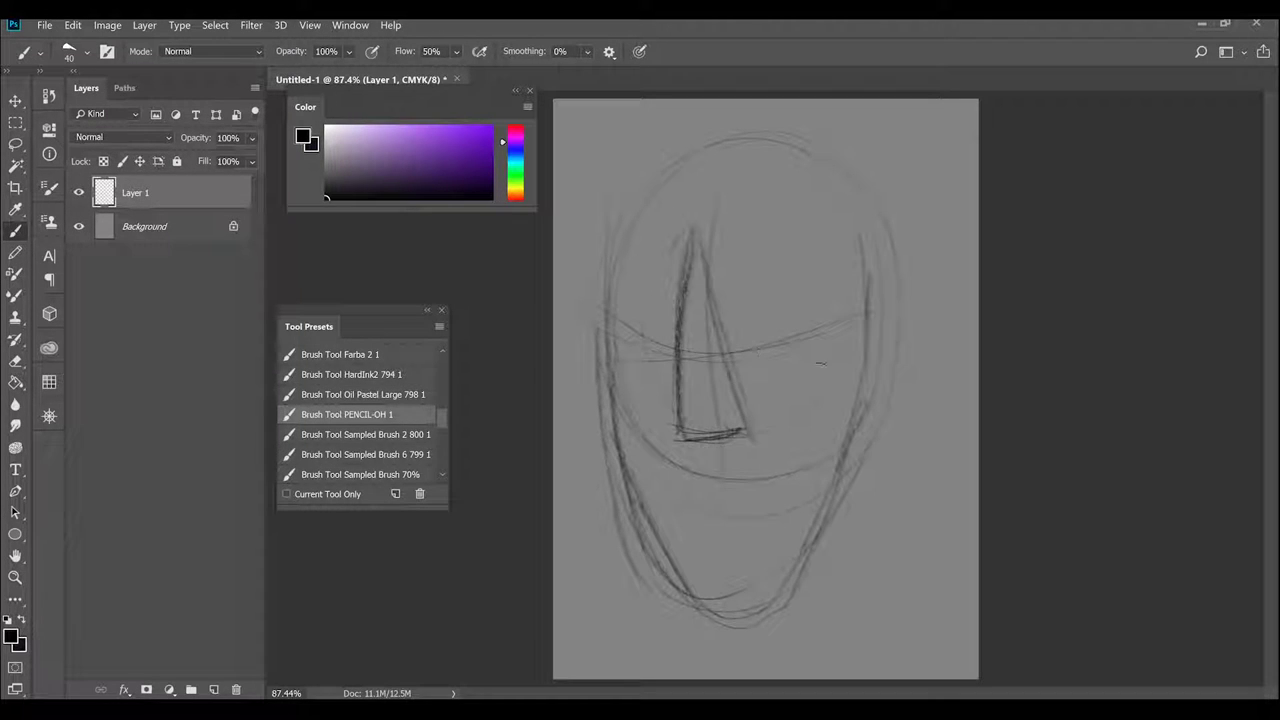
- Sketch a wide fanged grin with cheek marks and two angry slanted eyes on the face
drag(821, 364, 826, 382)
drag(624, 380, 722, 530)
drag(722, 530, 834, 378)
scroll(765, 300, up, 1)
drag(720, 278, 844, 219)
drag(727, 301, 830, 244)
drag(722, 279, 795, 273)
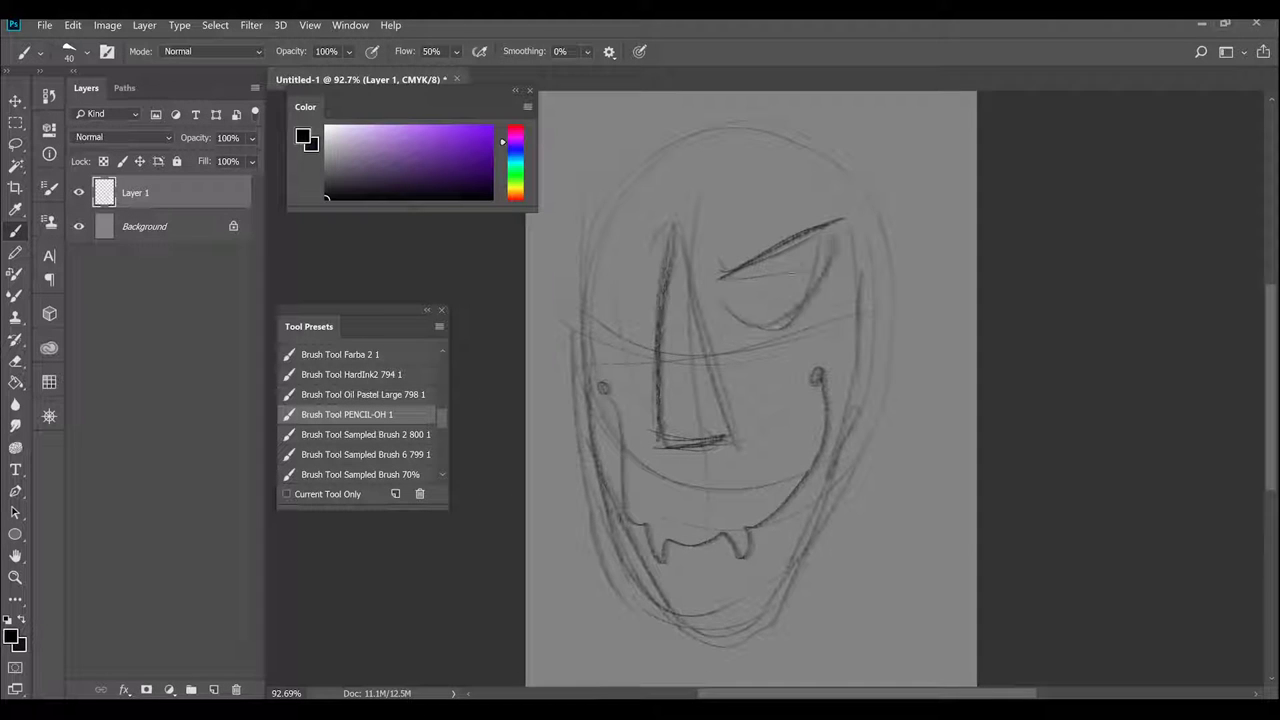
drag(580, 262, 658, 277)
drag(580, 264, 642, 335)
- Scale the head sketch down and move it lower on the canvas
scroll(765, 380, down, 3)
key(v)
drag(862, 180, 808, 250)
drag(710, 420, 766, 436)
click(755, 50)
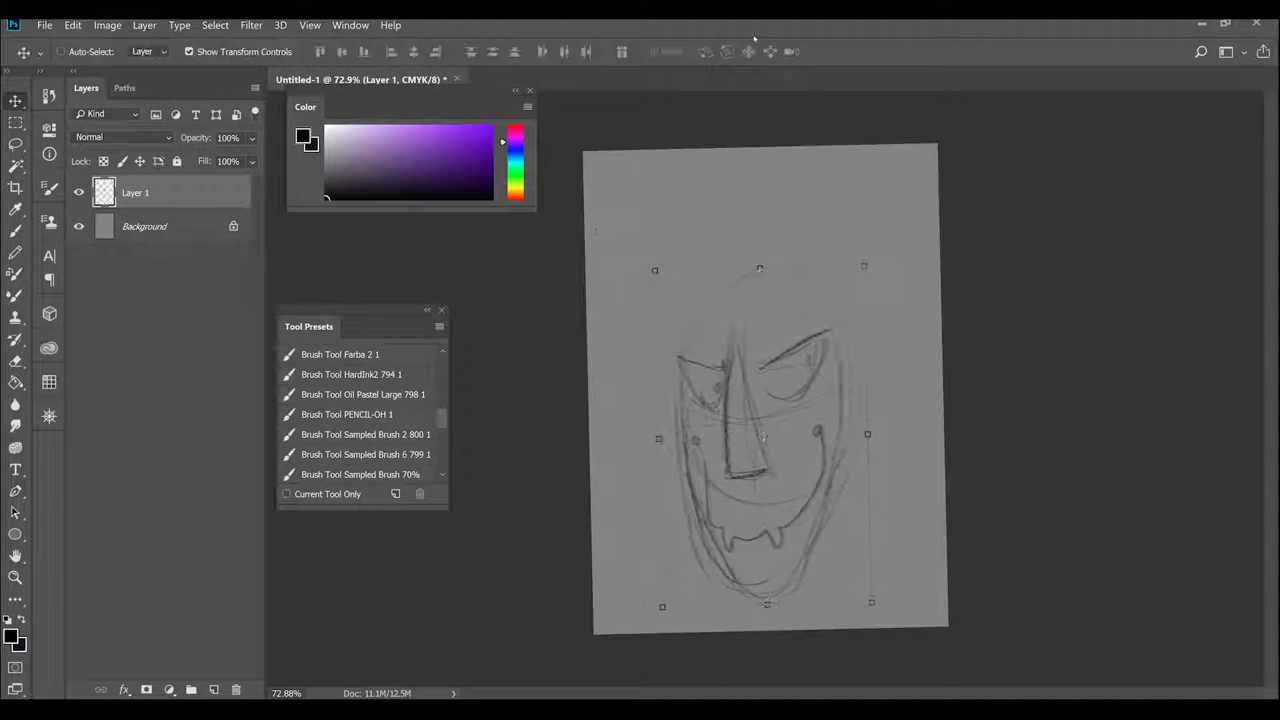
- Sketch a tall rounded ear on the right, a shorter one on the left, and a neck below the jaw
key(b)
drag(720, 170, 798, 284)
drag(792, 148, 858, 338)
mouse_move(722, 180)
mouse_down()
mouse_move(796, 288)
mouse_move(655, 388)
mouse_up()
drag(634, 266, 732, 268)
drag(830, 526, 810, 628)
mouse_move(728, 576)
mouse_down()
mouse_move(704, 628)
mouse_move(676, 632)
mouse_up()
- Add a layer beneath the sketch and fill a lassoed silhouette of the ears, head and neck with light grey
click(150, 226)
click(213, 689)
click(326, 136)
key(l)
mouse_move(856, 248)
mouse_down()
mouse_move(810, 624)
mouse_move(634, 662)
mouse_move(810, 630)
mouse_up()
key(g)
click(762, 420)
key(l)
- Clean up the light-grey silhouette along the ears, face and neck using the Brush Tool clean 2 preset
drag(441, 418, 441, 409)
click(340, 394)
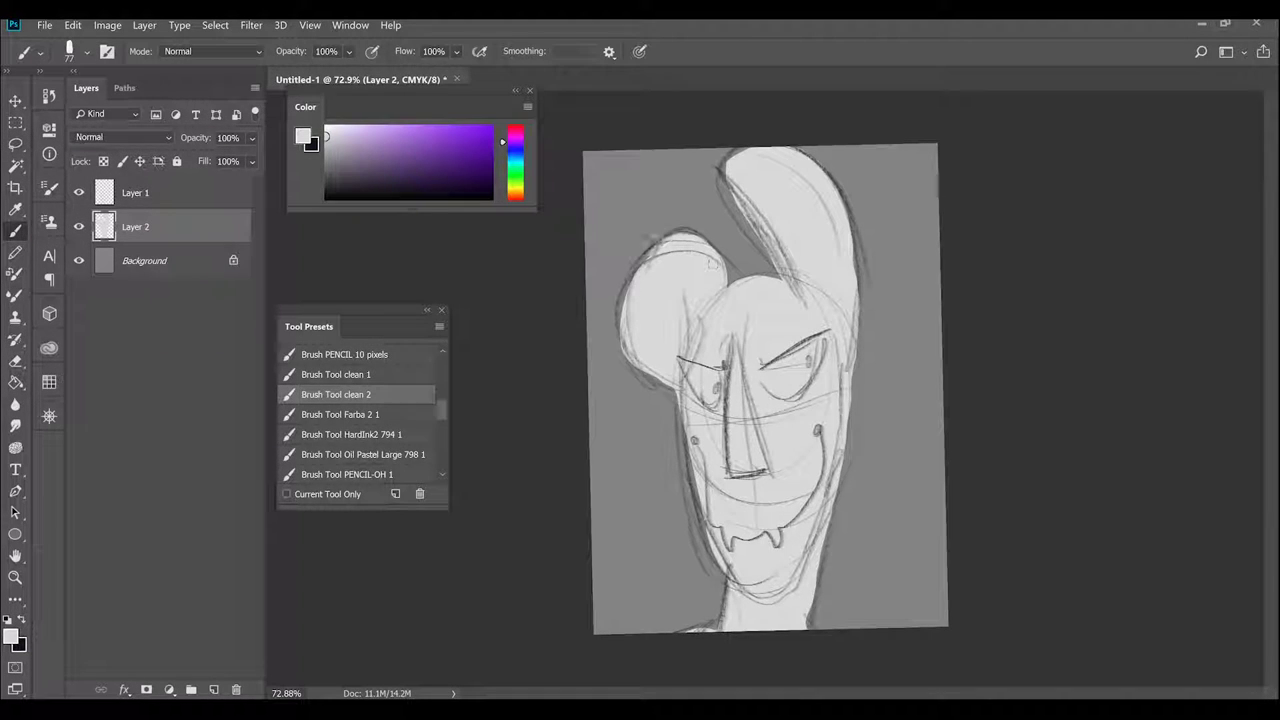
drag(652, 245, 622, 328)
drag(632, 362, 674, 396)
drag(734, 196, 783, 278)
drag(718, 615, 707, 630)
drag(808, 611, 823, 629)
drag(682, 411, 725, 581)
scroll(726, 582, up, 3)
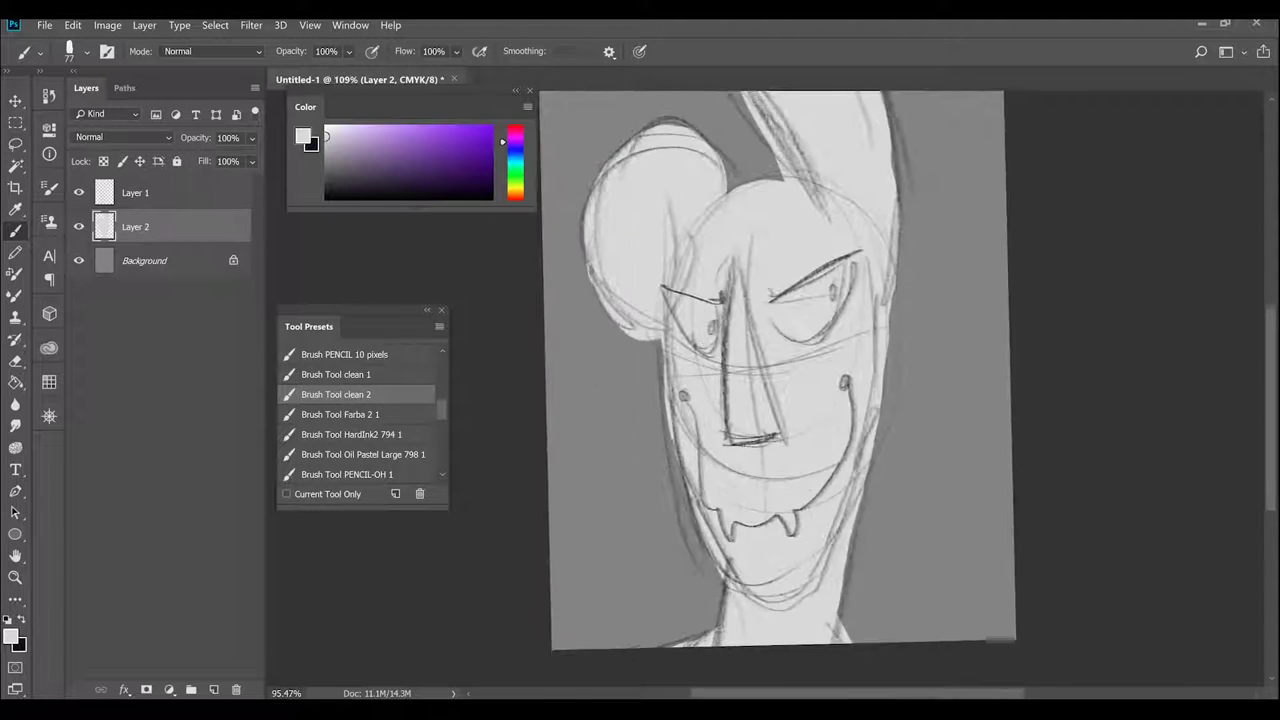
- Add a layer clipped to the silhouette and paint the wedge nose light pink
click(213, 689)
alt+click(180, 243)
click(515, 138)
click(379, 127)
mouse_move(737, 285)
mouse_down()
mouse_move(755, 428)
mouse_move(770, 416)
mouse_up()
- Lower the opacity of the Layer 1 sketch and touch up the pink nose on Layer 3
click(160, 193)
click(252, 138)
drag(249, 160, 184, 166)
click(170, 227)
scroll(786, 338, up, 2)
drag(705, 306, 706, 258)
- Add a clipped layer directly above the silhouette and paint both angry eyes solid black with a smaller brush
click(326, 198)
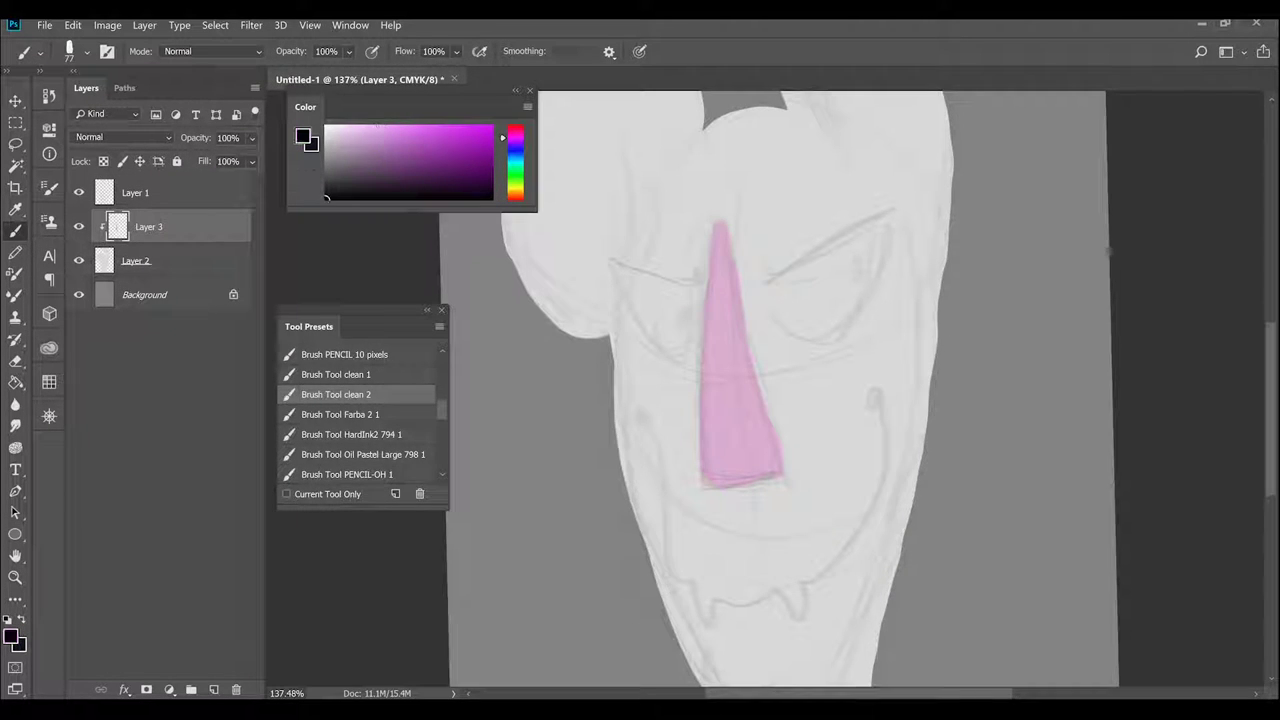
key(bracketleft)
key(bracketleft)
key(bracketleft)
key(bracketleft)
click(160, 261)
click(213, 689)
mouse_move(766, 290)
mouse_down()
mouse_move(887, 217)
mouse_move(768, 298)
mouse_up()
drag(860, 255, 843, 291)
drag(765, 290, 774, 314)
mouse_move(697, 271)
mouse_down()
mouse_move(657, 279)
mouse_move(674, 278)
mouse_up()
- Dot a small white glint into each black eye
click(326, 127)
drag(858, 268, 858, 280)
drag(678, 305, 678, 315)
- Ink the wide grin and its fangs in black, redoing the mouth line over the sketch
scroll(786, 338, up, 1)
drag(786, 400, 774, 335)
alt+click(811, 183)
mouse_move(622, 354)
mouse_down()
mouse_move(643, 492)
mouse_move(860, 370)
mouse_move(690, 575)
mouse_move(827, 527)
mouse_up()
key(ctrl+z)
key(ctrl+z)
drag(872, 332, 803, 552)
scroll(803, 550, down, 3)
- Erase and repaint a rough stretch of the black facial features to clean its shape
scroll(679, 344, up, 4)
key(e)
drag(674, 318, 686, 364)
key(b)
drag(687, 326, 694, 396)
scroll(648, 374, down, 4)
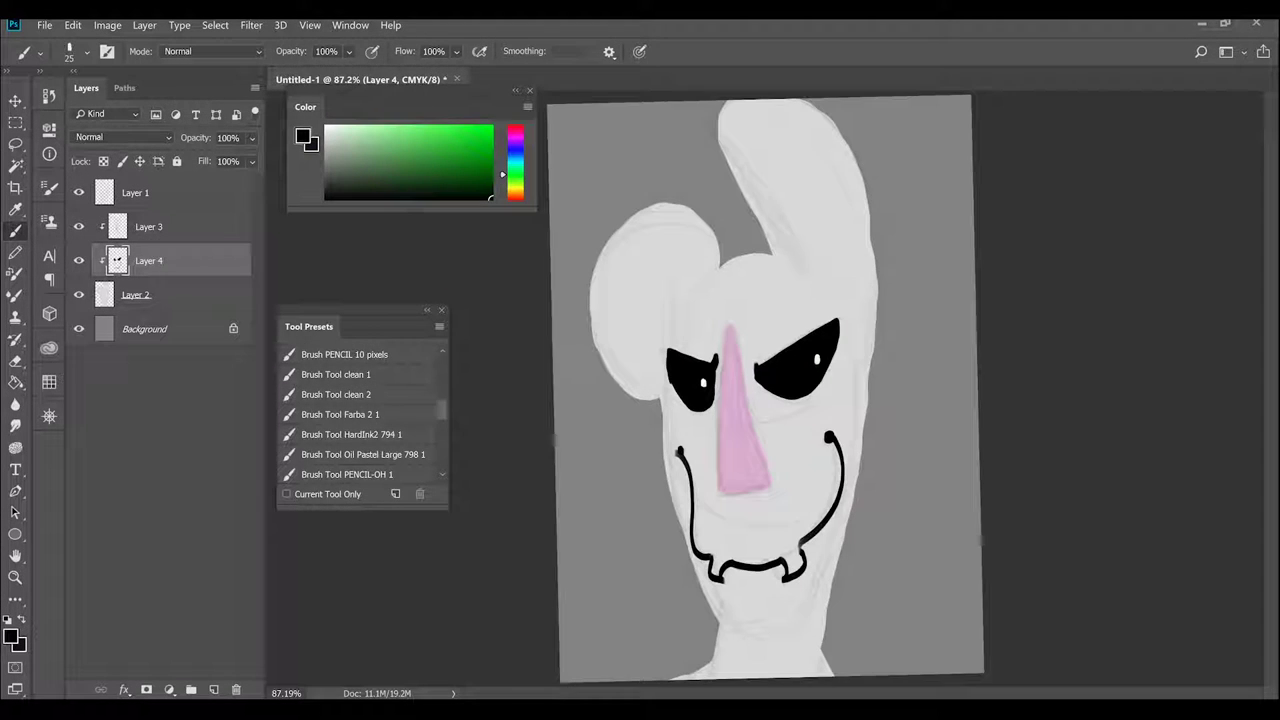
- Add a clipped layer above the nose layer, pick a muted violet, and set the layer to Multiply
click(219, 222)
click(213, 690)
right_click(181, 228)
click(285, 307)
drag(512, 184, 513, 200)
click(515, 143)
click(358, 146)
click(122, 137)
click(123, 190)
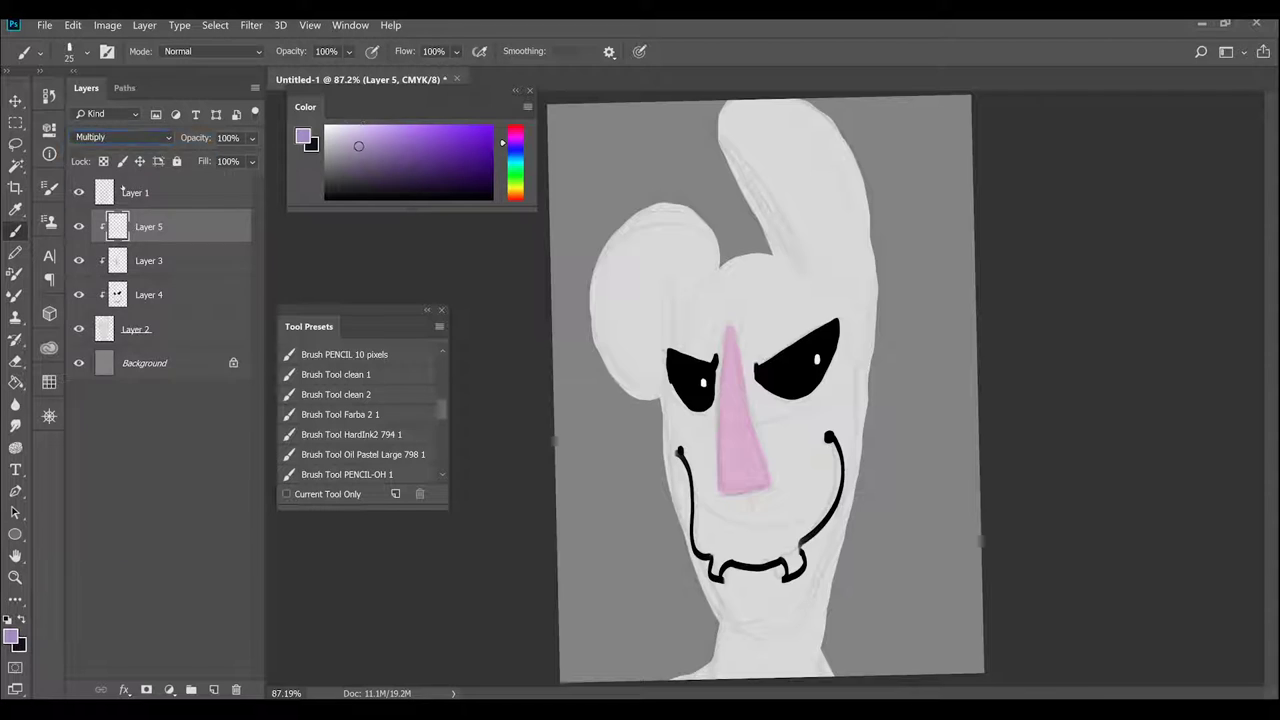
- Add a layer above the sketch and load the airbrush 100% preset with white
key(ctrl+0)
key(bracketright)
key(bracketright)
key(bracketright)
key(bracketright)
key(bracketright)
key(bracketright)
key(bracketright)
key(bracketright)
key(bracketright)
key(bracketright)
key(bracketright)
key(bracketright)
key(bracketright)
click(160, 184)
click(214, 690)
drag(441, 410, 442, 383)
click(345, 416)
click(326, 127)
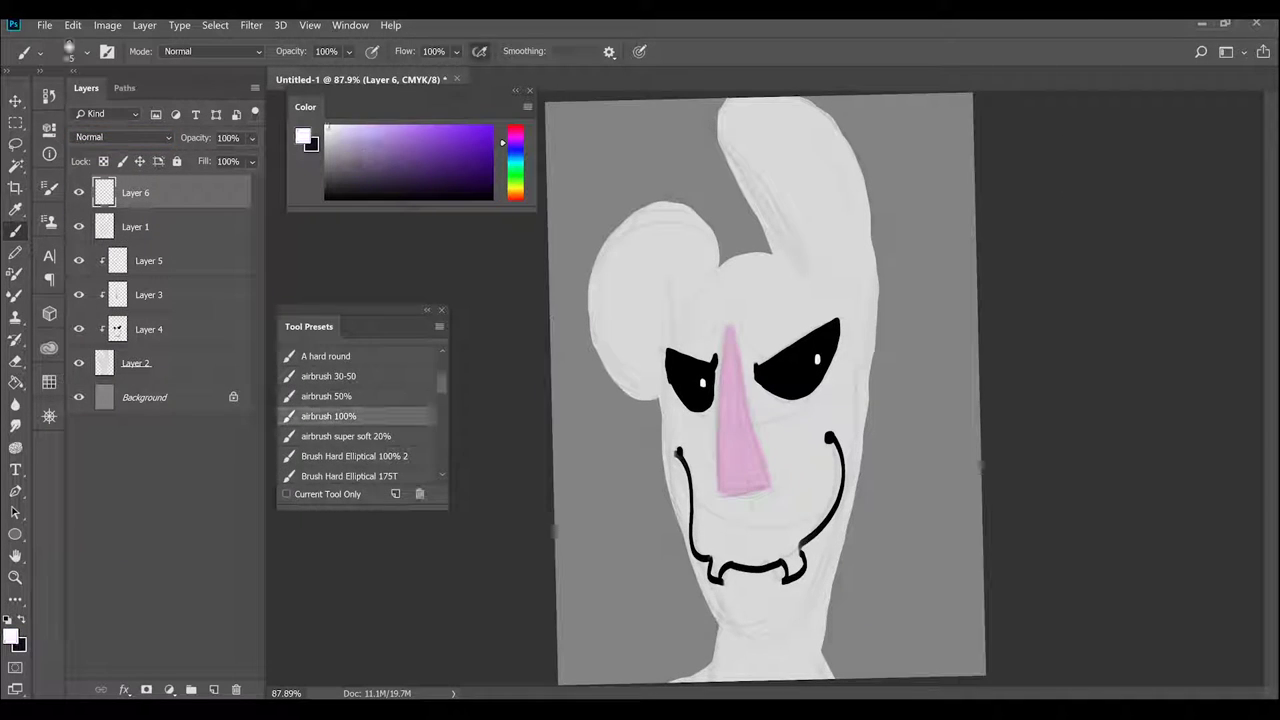
drag(557, 144, 611, 195)
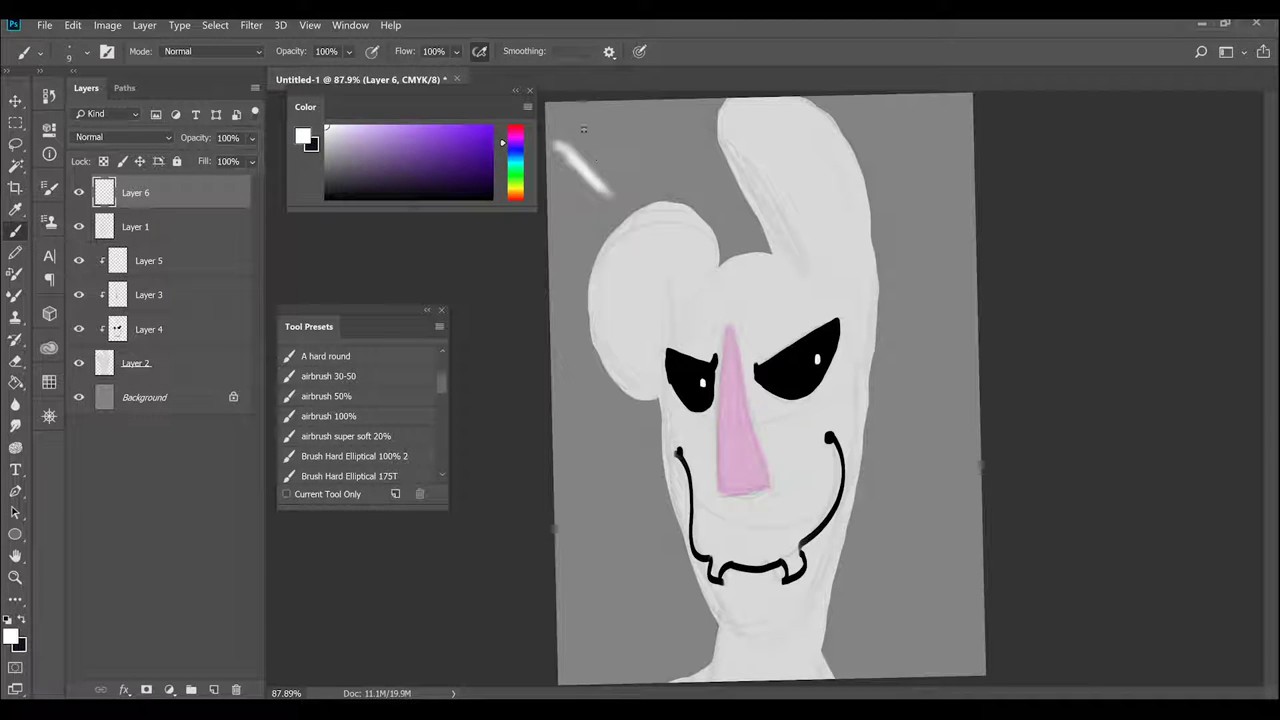
key(ctrl+z)
key(ctrl+shift+z)
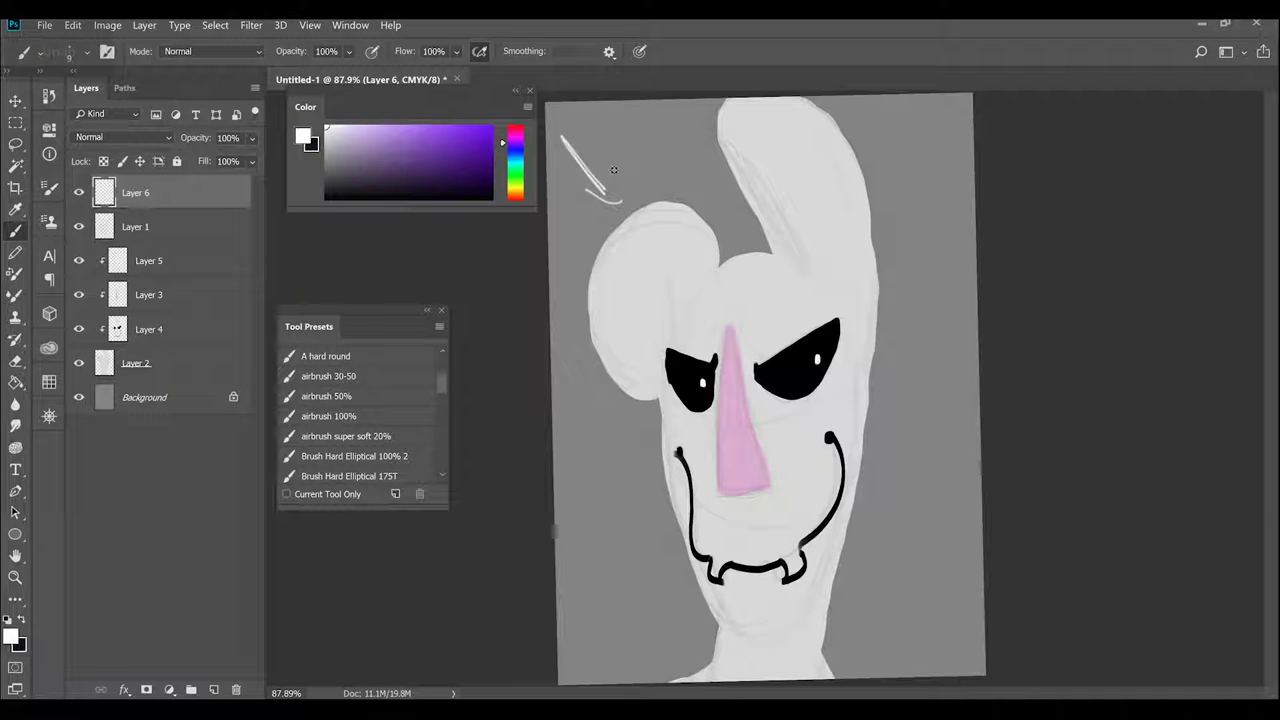
- Draw a thin white light-direction arrow in the upper-left background and outline the lit areas on the left ear, brows and nose
mouse_move(691, 217)
mouse_down()
mouse_move(612, 286)
mouse_move(681, 208)
mouse_move(692, 218)
mouse_up()
drag(684, 322, 721, 343)
mouse_move(790, 312)
mouse_down()
mouse_move(822, 318)
mouse_move(780, 312)
mouse_move(718, 486)
mouse_move(732, 330)
mouse_up()
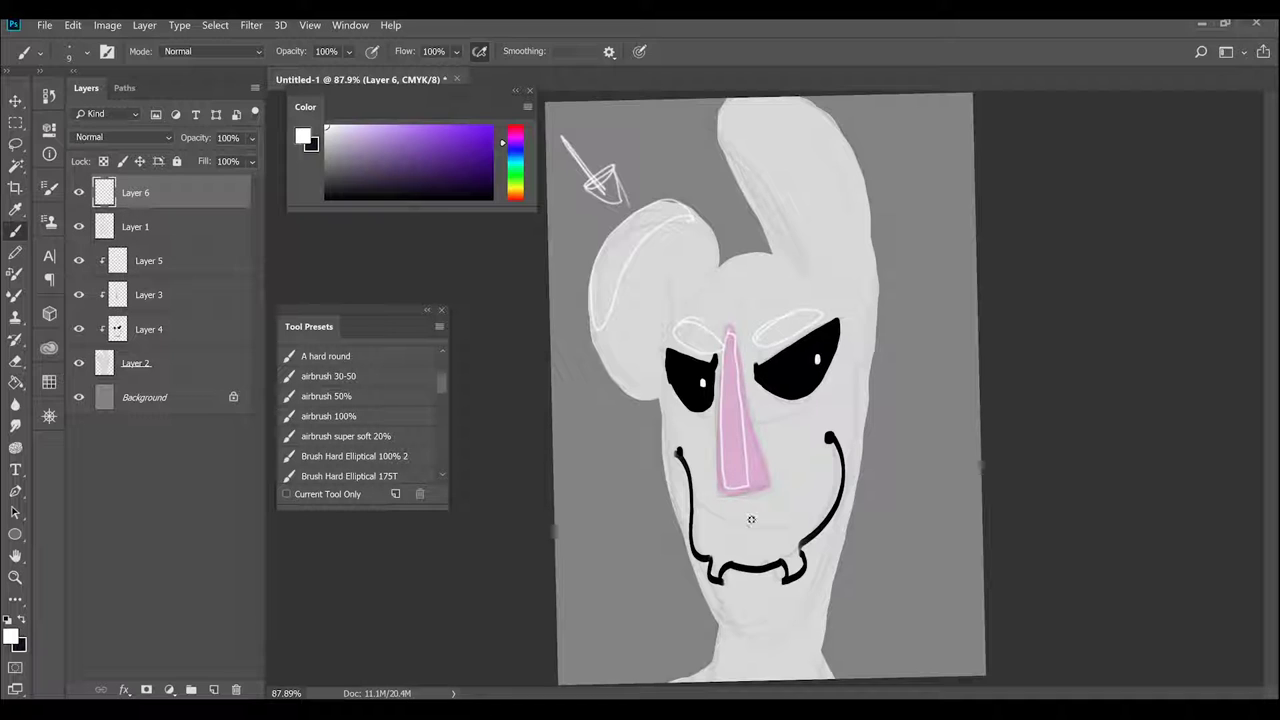
- Outline the lit areas on the forehead, right ear, both cheeks and chin in white
mouse_move(748, 253)
mouse_down()
mouse_move(777, 286)
mouse_move(729, 246)
mouse_up()
drag(745, 194, 728, 114)
drag(670, 405, 674, 402)
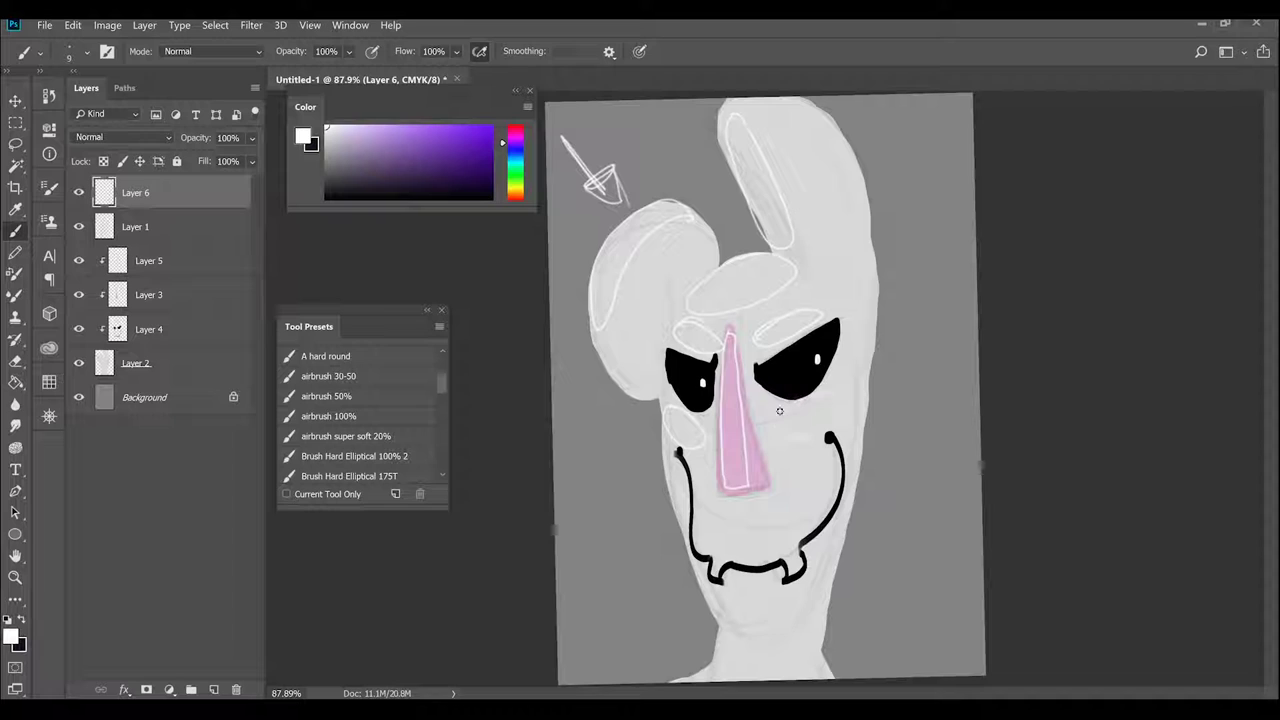
drag(780, 410, 782, 412)
drag(747, 586, 748, 621)
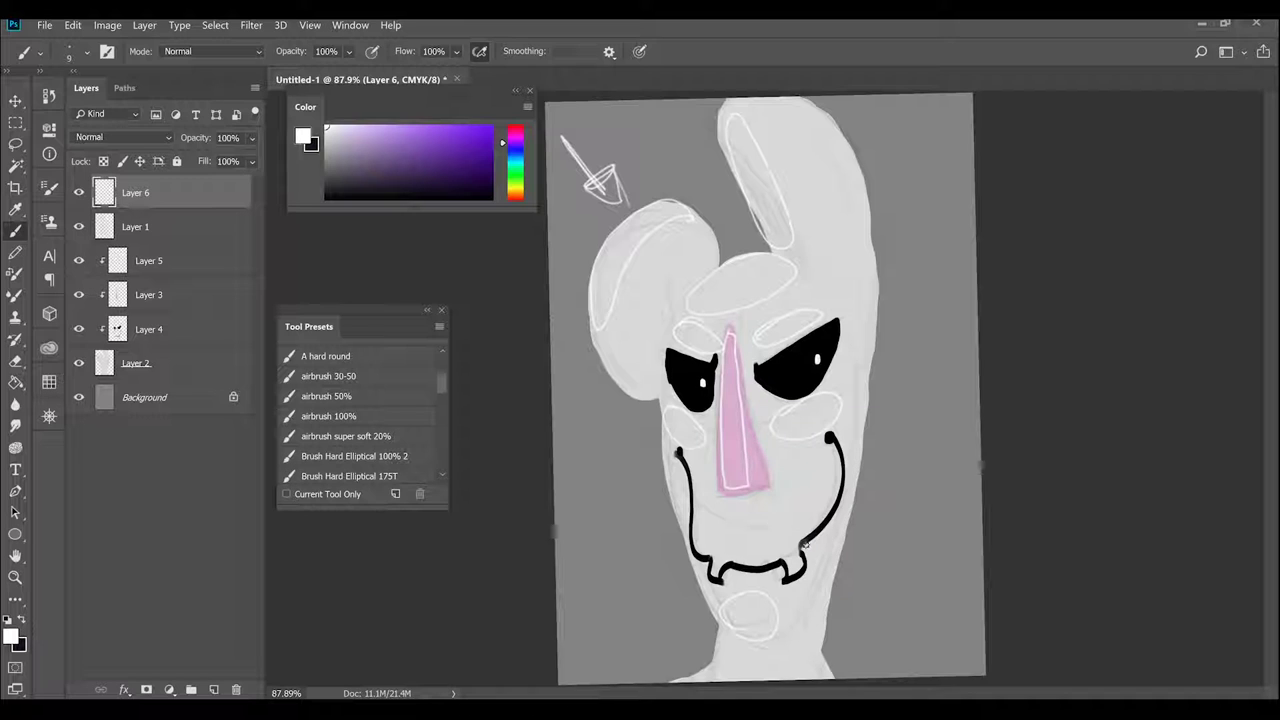
- Outline the nose's cast shadow to its lower right in dark purple and fill it with hatching
key(x)
mouse_move(729, 330)
mouse_down()
mouse_move(760, 484)
mouse_move(768, 436)
mouse_move(733, 332)
mouse_up()
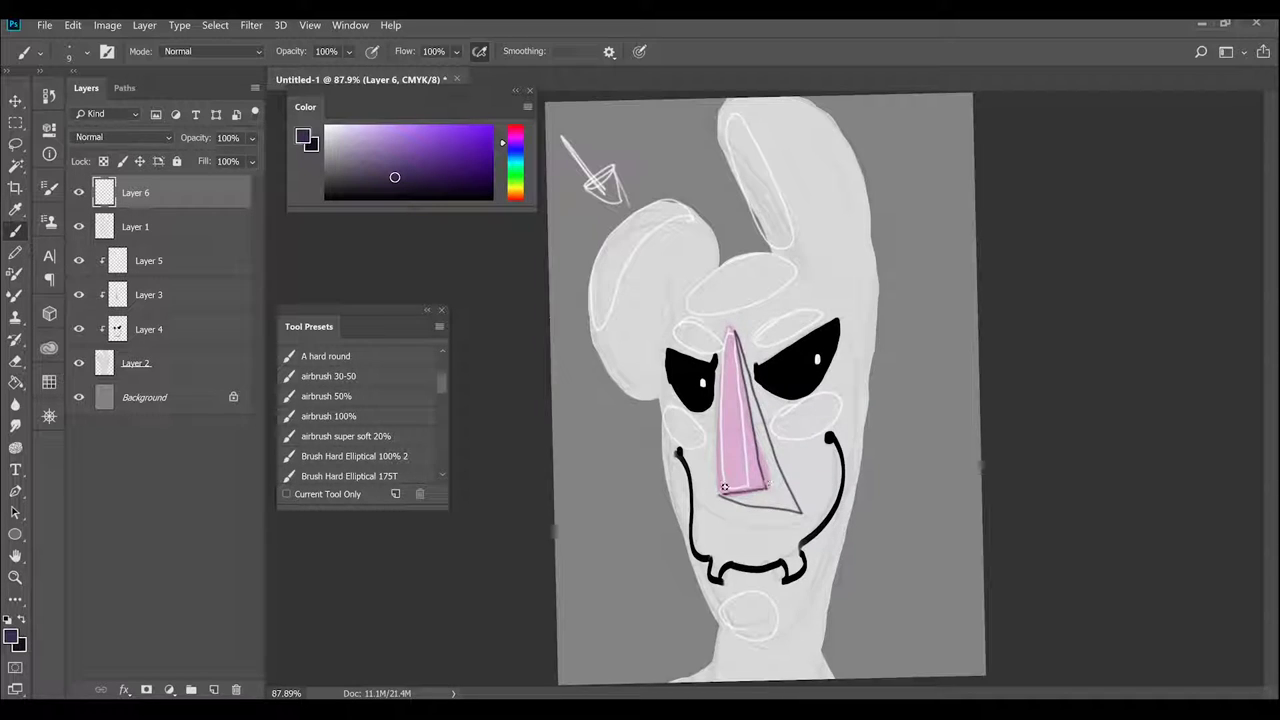
drag(738, 494, 757, 507)
drag(756, 491, 797, 511)
drag(754, 438, 778, 476)
drag(746, 408, 772, 456)
mouse_move(740, 362)
mouse_down()
mouse_move(757, 404)
mouse_move(747, 373)
mouse_up()
drag(768, 476, 792, 510)
drag(759, 449, 798, 479)
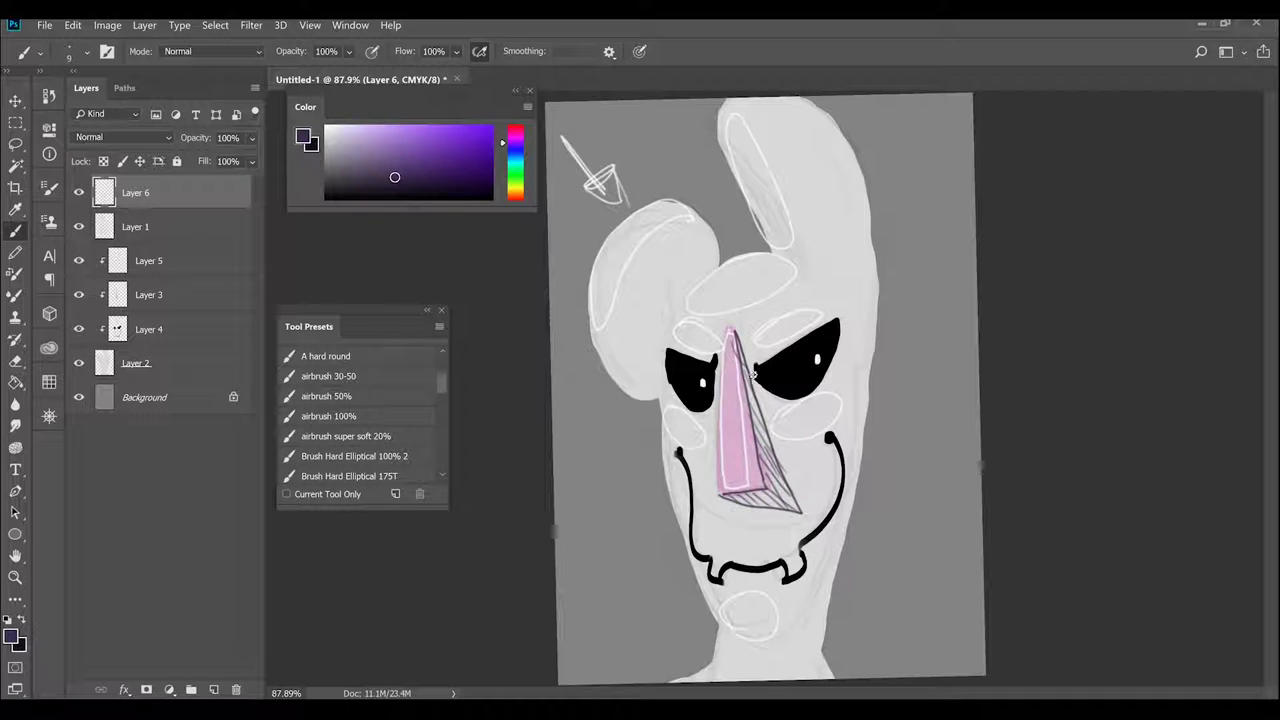
- Outline and hatch the eye-socket shadows around both eyes in dark purple
mouse_move(754, 376)
mouse_down()
mouse_move(827, 383)
mouse_move(840, 331)
mouse_up()
drag(767, 391, 777, 406)
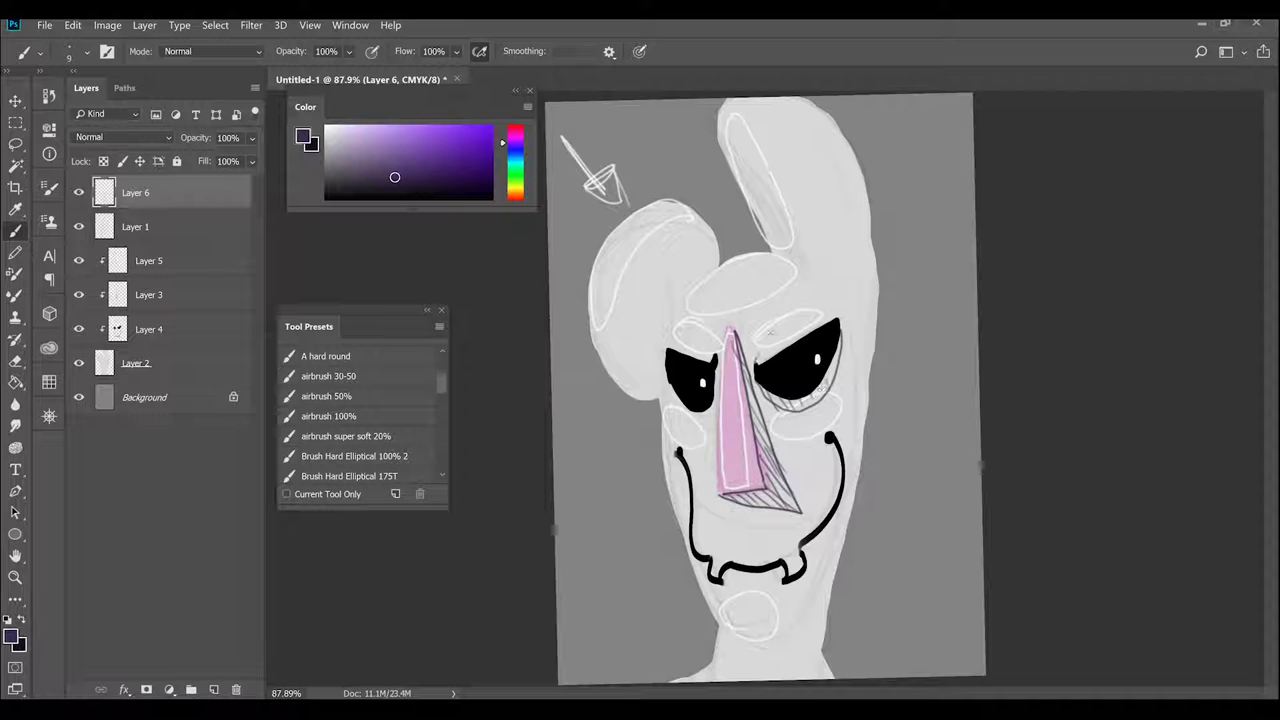
mouse_move(757, 357)
mouse_down()
mouse_move(833, 315)
mouse_move(775, 343)
mouse_up()
drag(771, 356, 827, 316)
mouse_move(667, 379)
mouse_down()
mouse_move(716, 421)
mouse_move(704, 430)
mouse_up()
- Outline and hatch the shadow running down the right ear, the right side of the head and the neck
mouse_move(830, 288)
mouse_down()
mouse_move(766, 102)
mouse_move(763, 37)
mouse_move(766, 90)
mouse_move(830, 158)
mouse_up()
drag(822, 114, 862, 262)
mouse_move(846, 206)
mouse_down()
mouse_move(868, 310)
mouse_move(830, 556)
mouse_move(776, 636)
mouse_move(784, 680)
mouse_up()
drag(834, 606, 800, 682)
mouse_move(836, 410)
mouse_down()
mouse_move(860, 474)
mouse_move(862, 236)
mouse_up()
- Map the shadow on the left ear's inner side and the chin's cast shadow on the neck with hatching
drag(716, 257, 646, 404)
drag(647, 394, 652, 364)
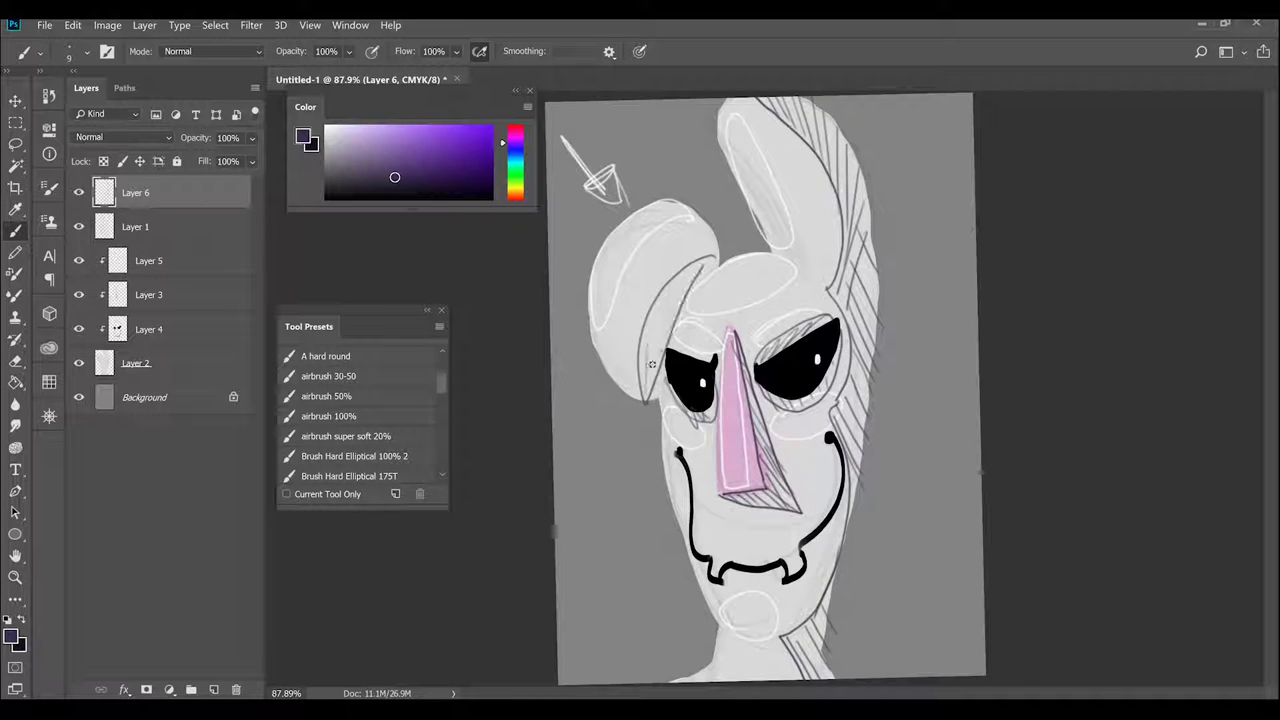
drag(686, 268, 648, 376)
drag(692, 266, 668, 326)
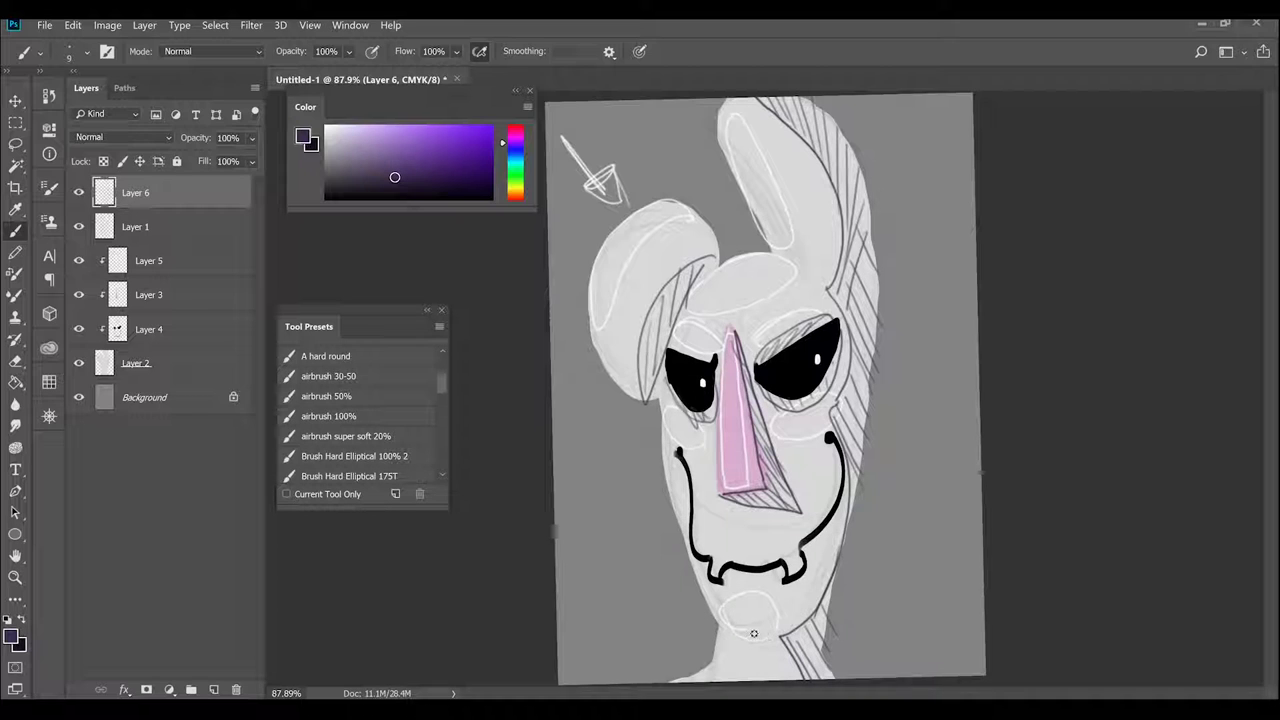
mouse_move(736, 640)
mouse_down()
mouse_move(807, 608)
mouse_move(784, 680)
mouse_up()
drag(772, 646, 812, 682)
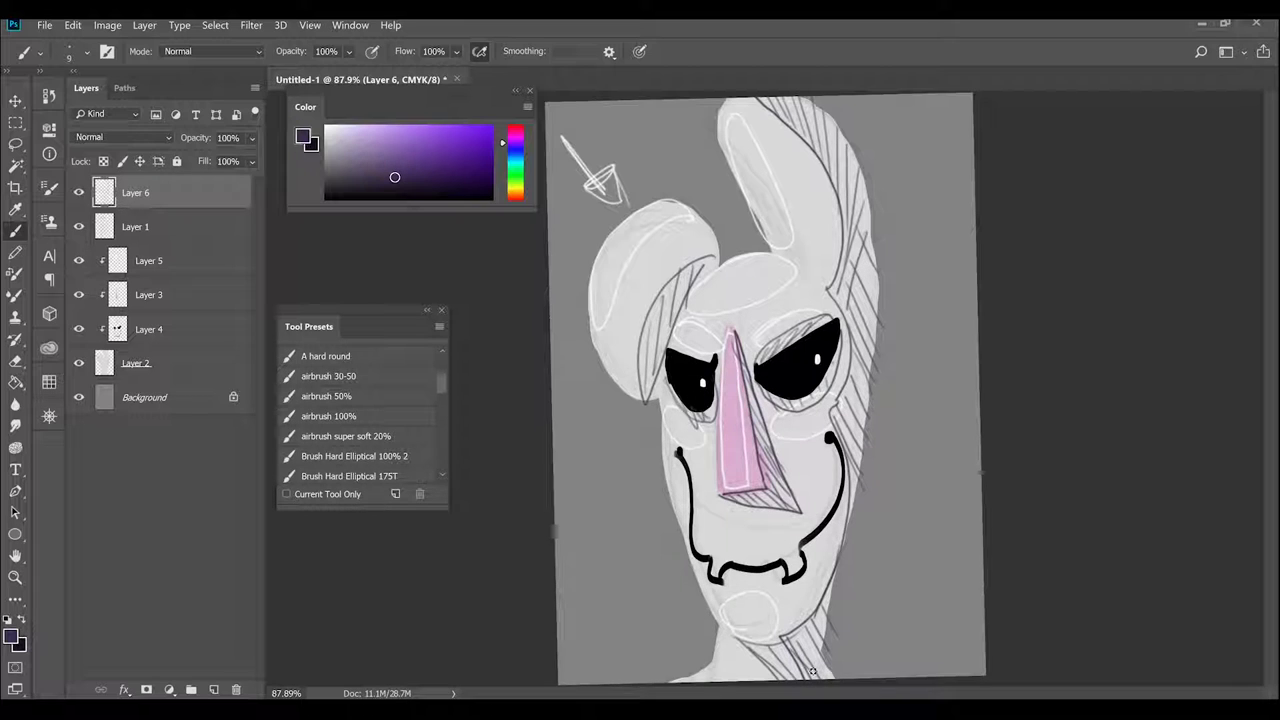
- Lower the opacity of Layer 6, the light and shadow map, to 5%
click(252, 138)
click(252, 138)
click(252, 138)
drag(254, 158, 173, 156)
- Add a clipped layer above Layer 3 and choose a light greyish purple as the painting colour
click(180, 295)
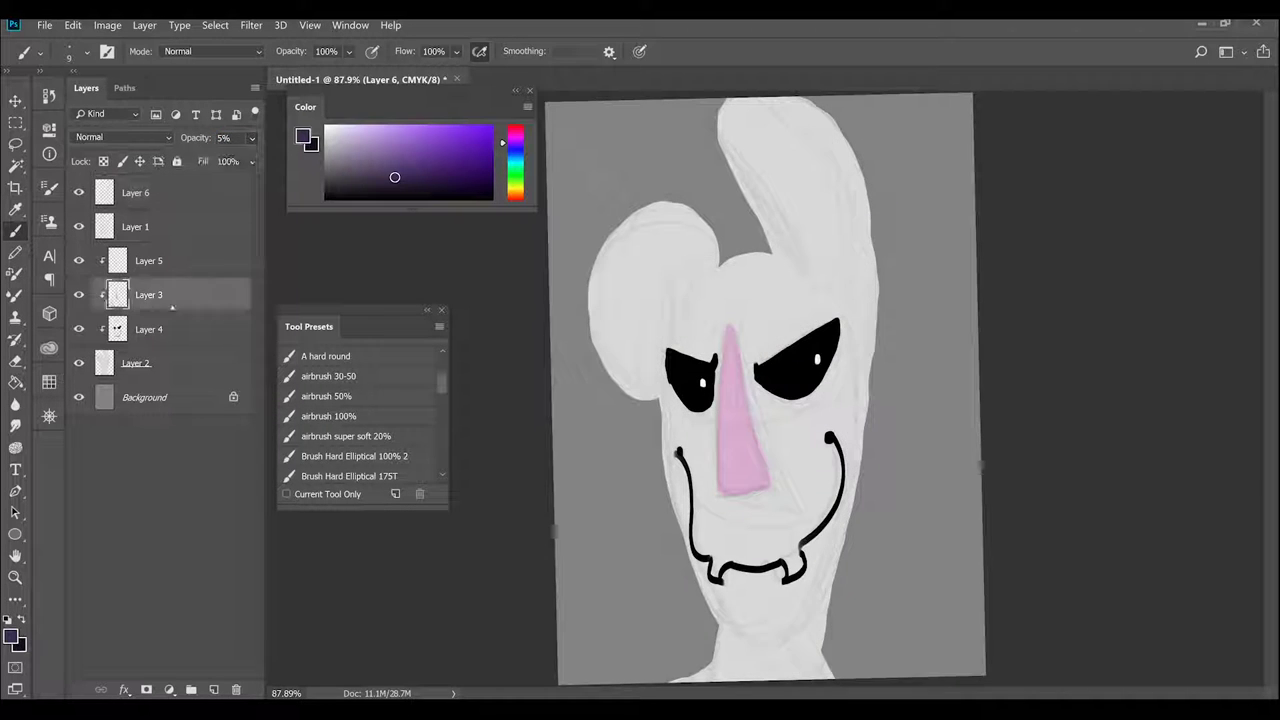
click(213, 690)
click(342, 130)
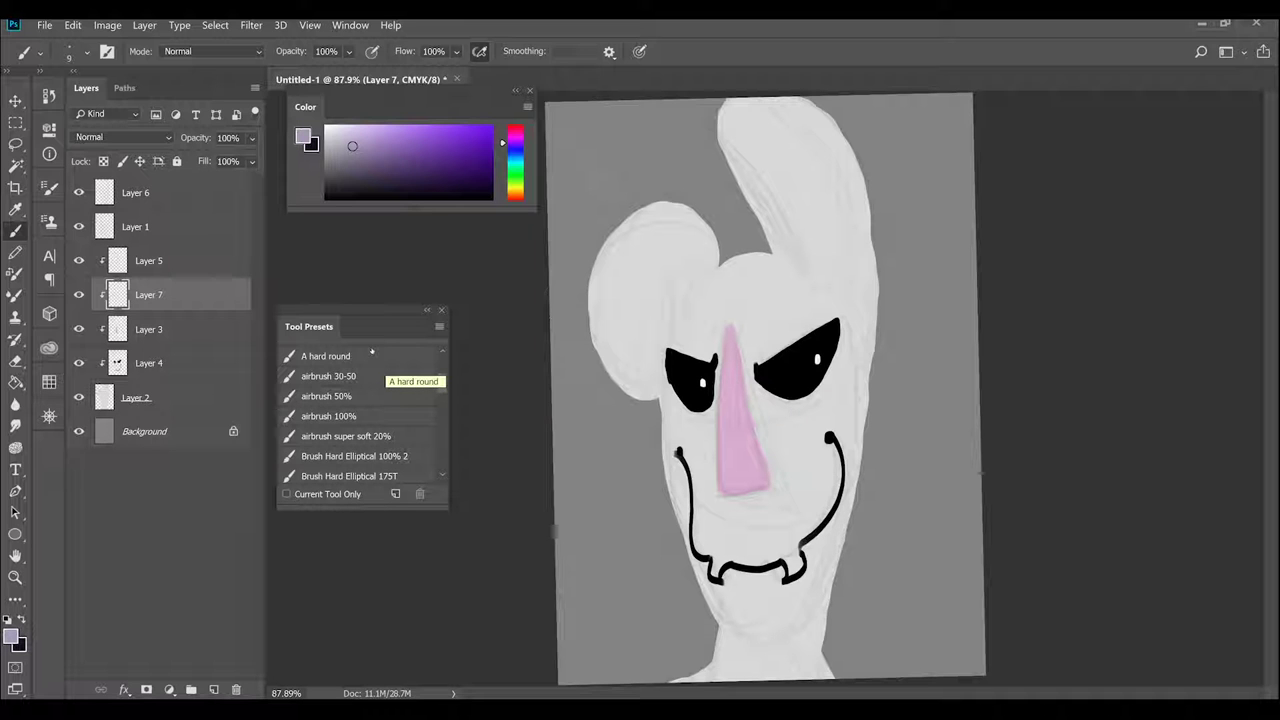
- Set the new layer to Multiply and paint the nose's cast shadow with the soft brush at size 45
key(])
key(])
key(])
key(])
key(])
key(])
key(])
key(])
scroll(782, 431, up, 5)
drag(707, 276, 753, 478)
click(165, 136)
click(150, 186)
mouse_move(724, 315)
mouse_down()
mouse_move(788, 532)
mouse_move(706, 542)
mouse_move(766, 546)
mouse_move(692, 540)
mouse_up()
drag(803, 555, 764, 500)
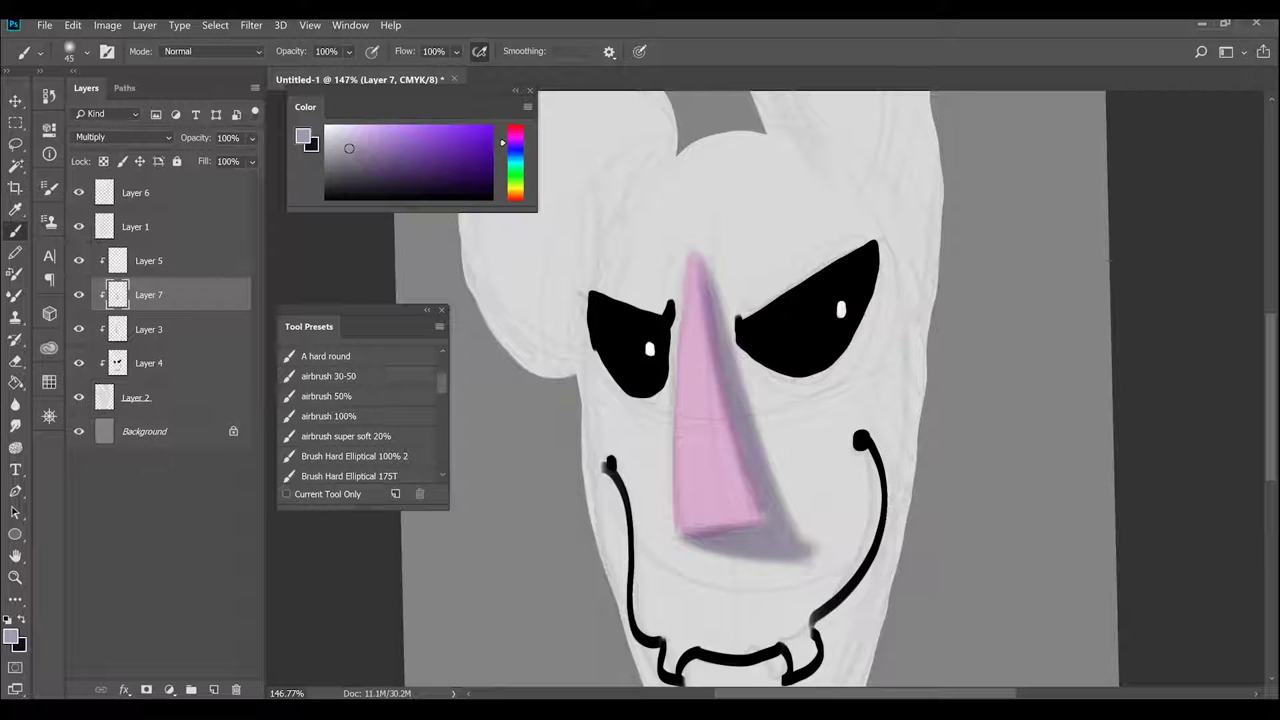
- Extend the cast shadow's lower edge and shade the right-hand plane of the pink nose from tip to base
drag(755, 410, 812, 565)
drag(698, 272, 722, 512)
drag(704, 330, 733, 522)
drag(718, 368, 750, 526)
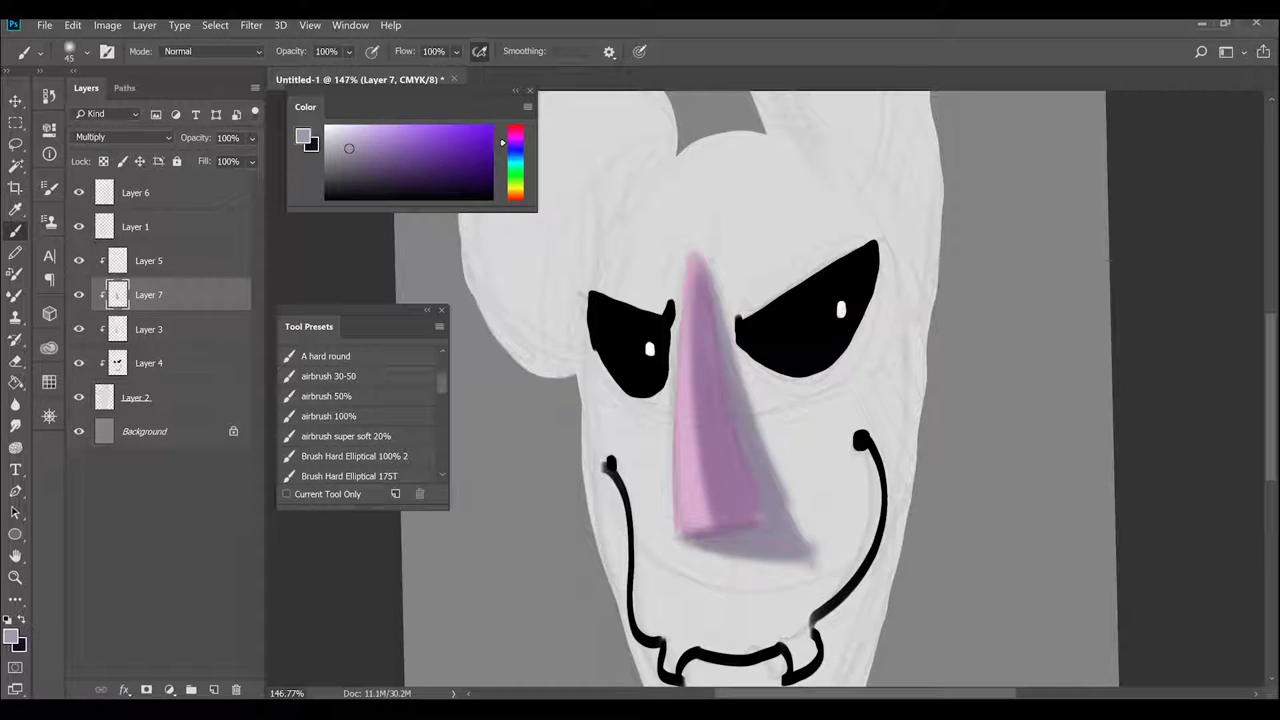
drag(697, 262, 700, 278)
- Shade along the right side of the smile and fangs, and paint the chin's shadow on the jaw and neck
scroll(766, 394, down, 5)
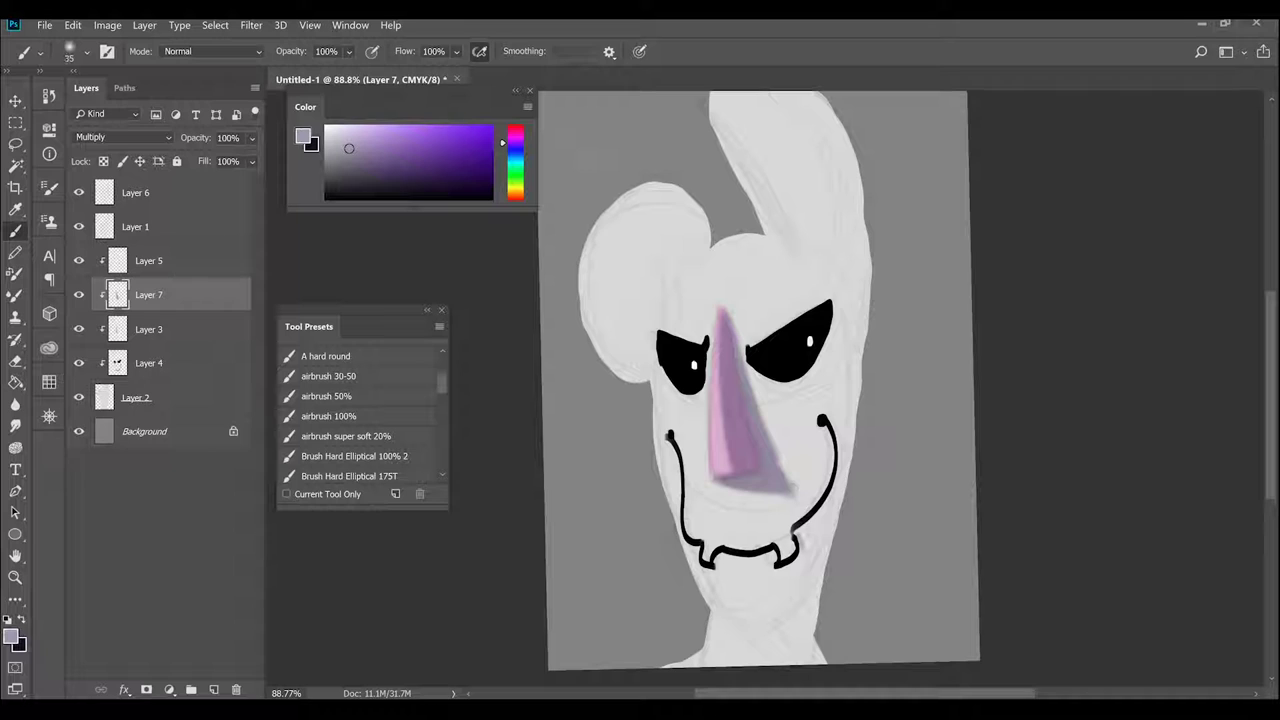
drag(803, 542, 834, 446)
drag(836, 470, 774, 568)
key(bracketright)
key(bracketright)
key(bracketright)
mouse_move(840, 494)
mouse_down()
mouse_move(832, 530)
mouse_move(760, 625)
mouse_move(735, 630)
mouse_move(820, 630)
mouse_move(795, 600)
mouse_up()
key(bracketright)
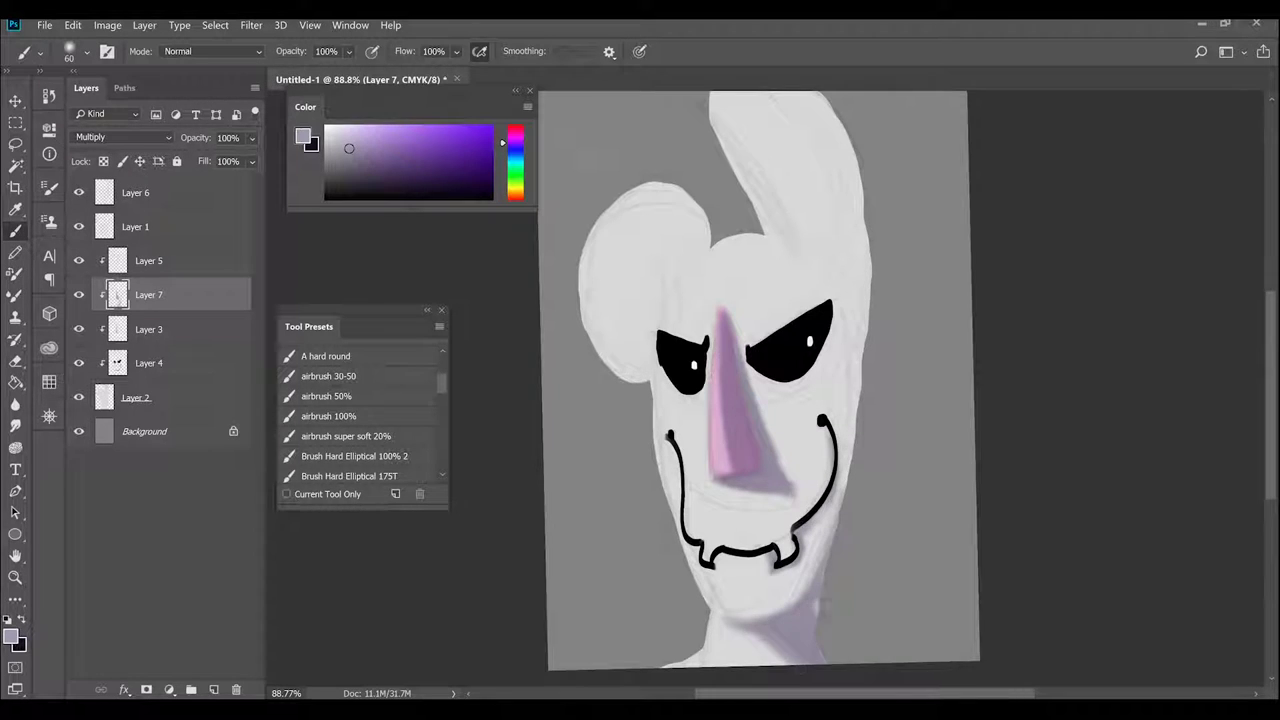
- Shade around both eyes and add short shadow strokes on either side of the nose bridge
scroll(792, 370, down, 3)
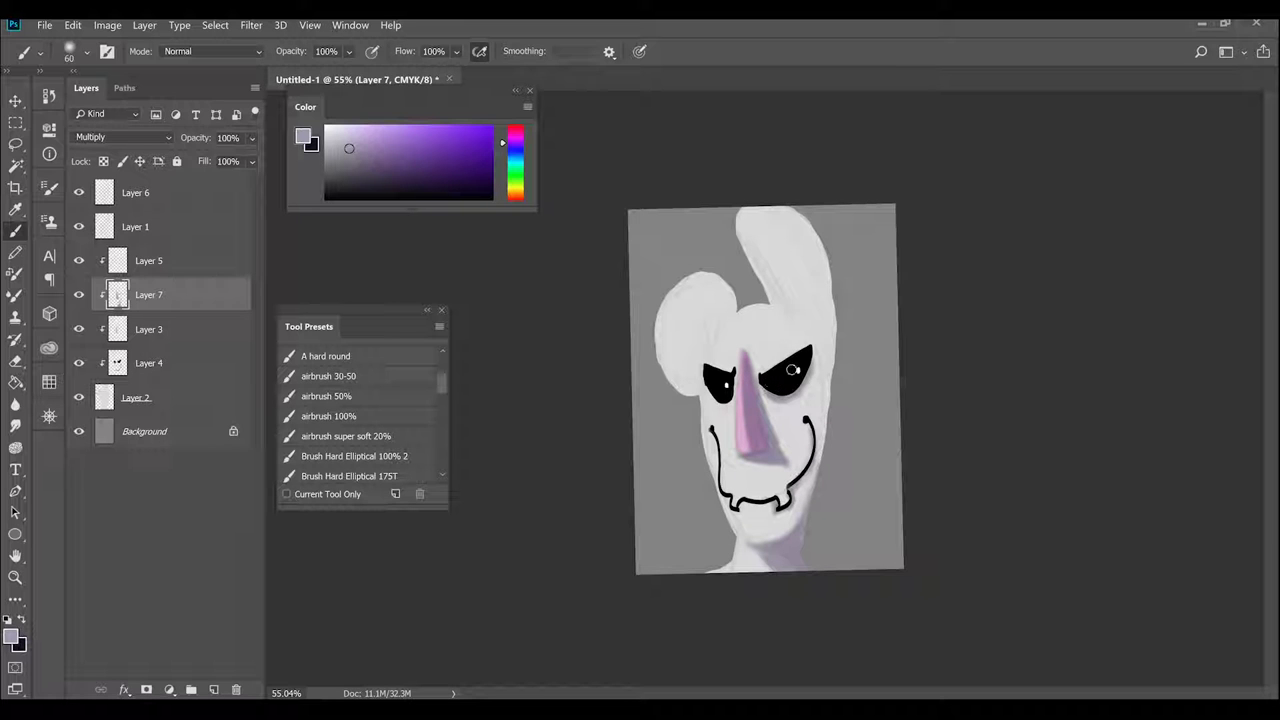
drag(764, 367, 810, 344)
scroll(760, 364, up, 3)
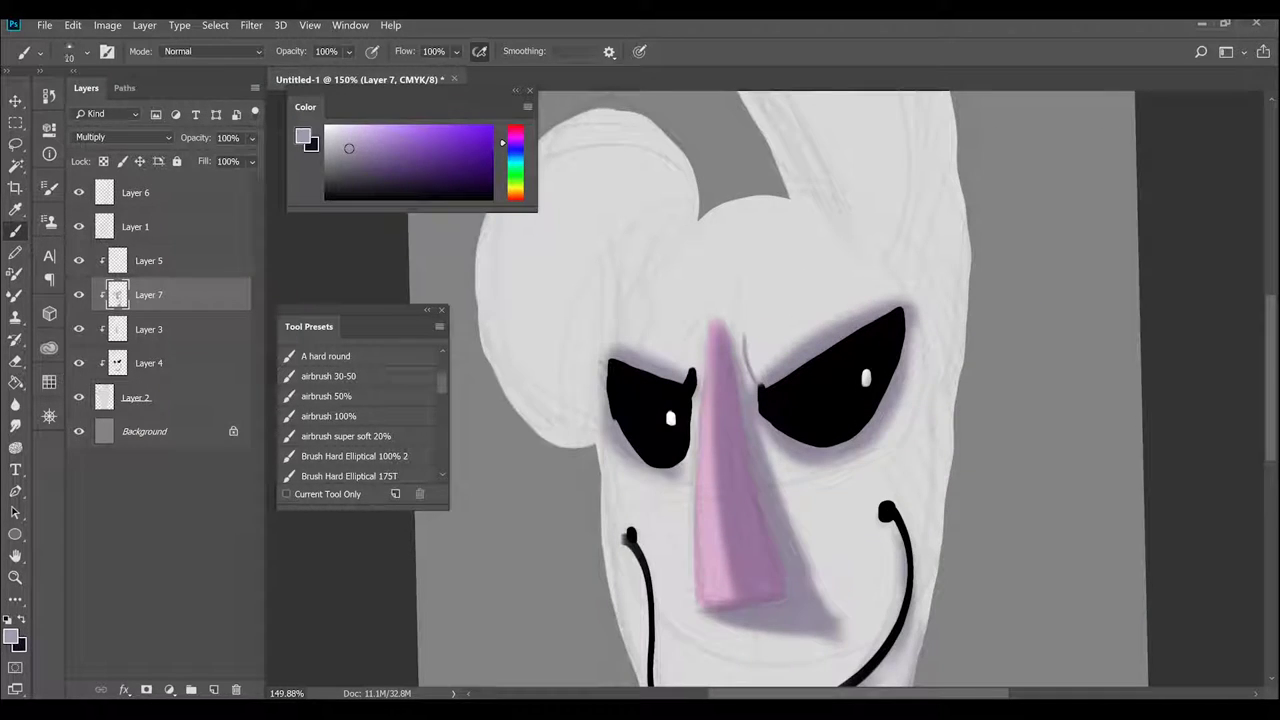
drag(724, 330, 736, 368)
drag(702, 332, 697, 385)
- Shade beneath the mouth line between the fangs
scroll(834, 318, down, 2)
key(bracketright)
key(bracketright)
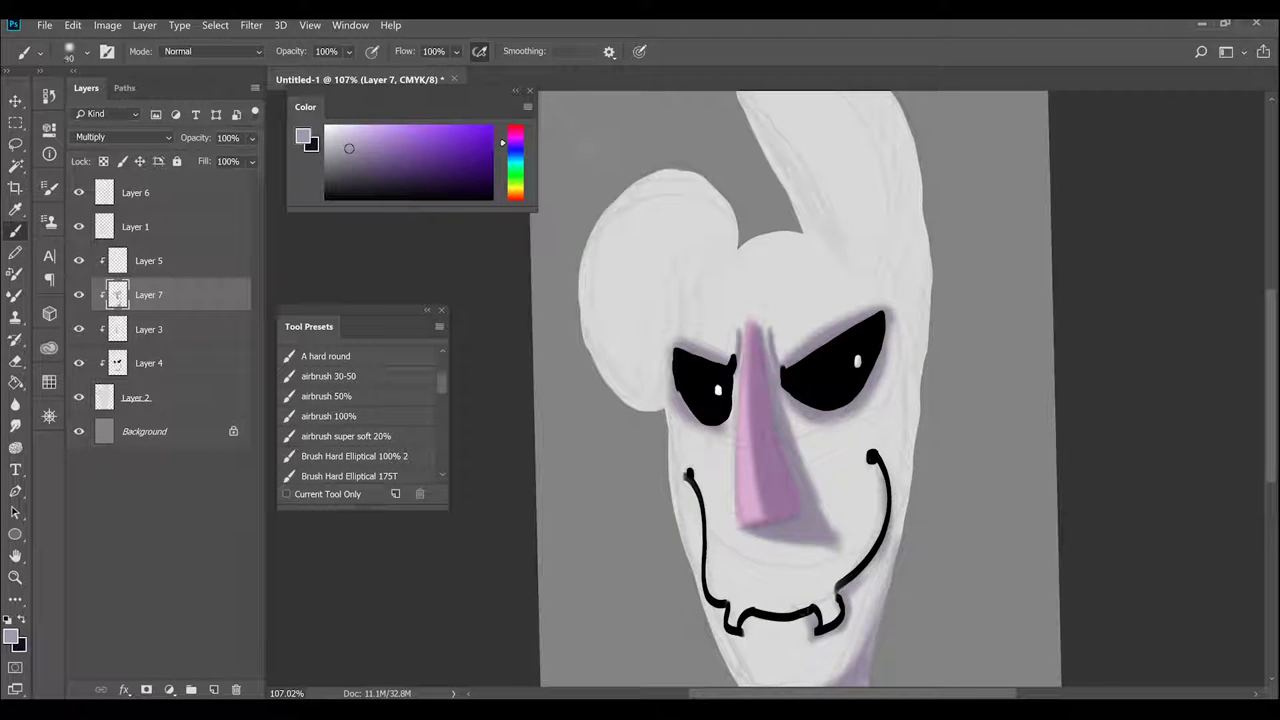
drag(808, 613, 752, 621)
- Paint a broad soft shadow down the right ear and the right side of the head with an enlarged brush
scroll(800, 500, down, 3)
key(bracketright)
key(bracketright)
key(bracketright)
key(bracketright)
key(bracketright)
key(bracketright)
key(bracketright)
mouse_move(774, 182)
mouse_down()
mouse_move(826, 300)
mouse_move(830, 457)
mouse_move(805, 182)
mouse_up()
drag(828, 446, 812, 546)
- Shade the left ear's inner side and the left edge of the face with a smaller brush
key(bracketleft)
key(bracketleft)
mouse_move(726, 296)
mouse_down()
mouse_move(692, 366)
mouse_move(724, 298)
mouse_move(688, 352)
mouse_up()
drag(692, 402, 708, 508)
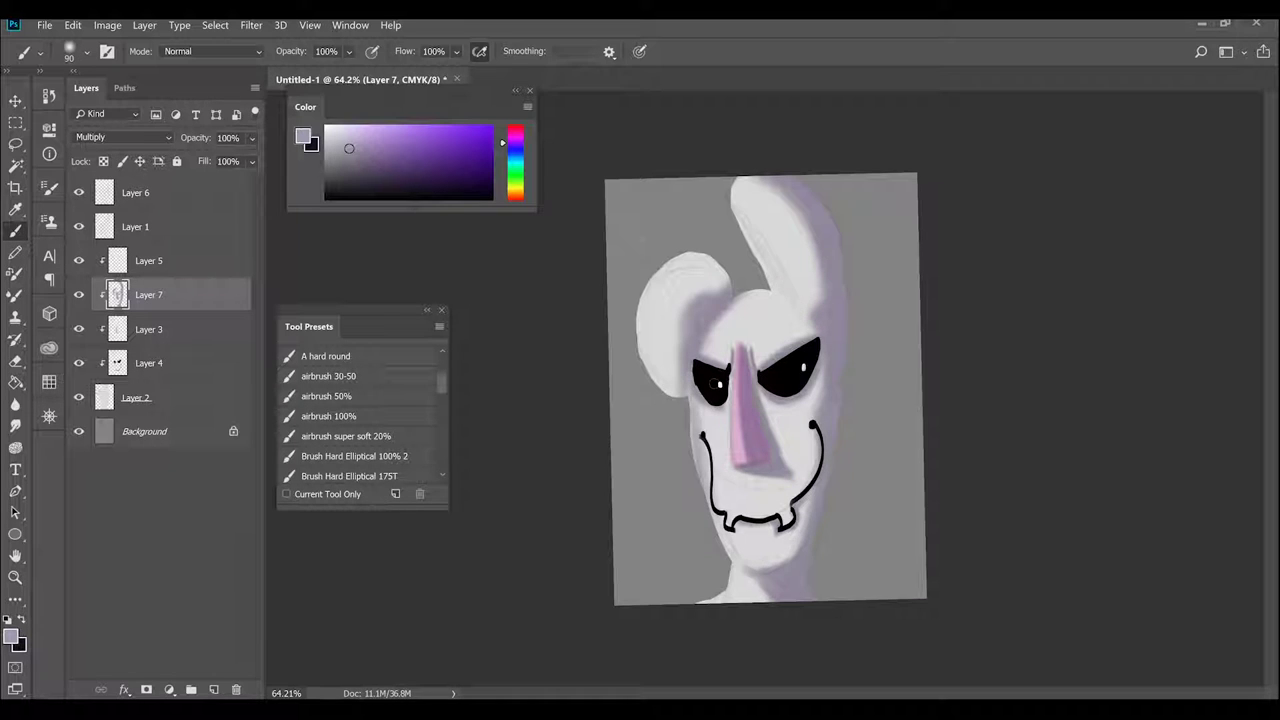
- Deepen the shadow where the right ear meets the forehead with the brush at size 45
scroll(775, 417, up, 3)
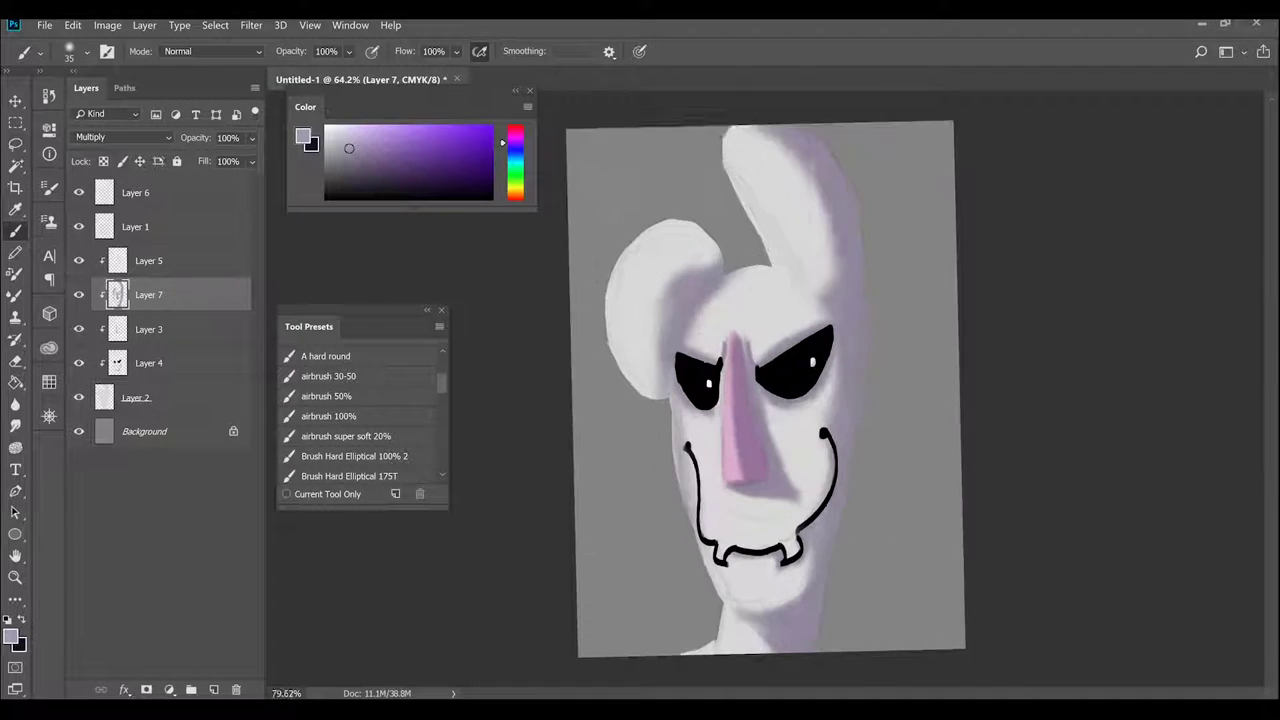
key(bracketright)
drag(806, 250, 825, 272)
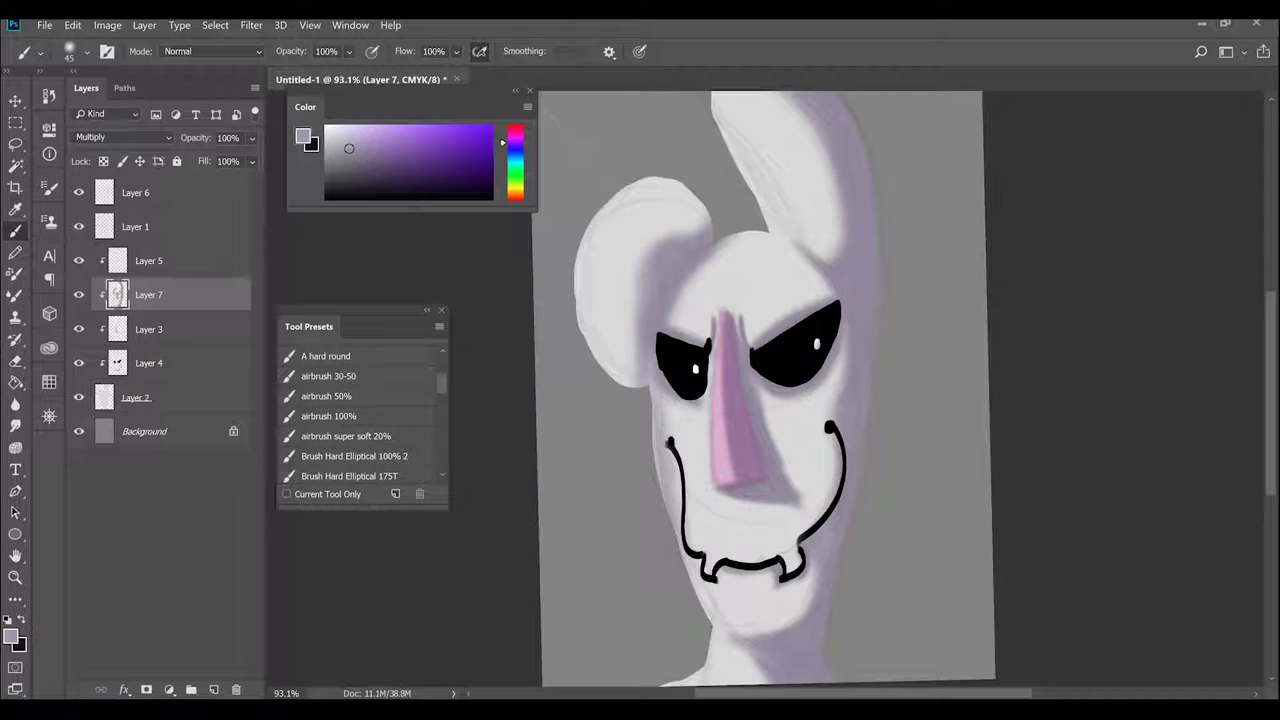
- Blend broad soft shading over the upper forehead and both ears with the brush enlarged up to 175
scroll(768, 400, down, 6)
key(bracketright)
key(bracketright)
key(bracketright)
key(bracketright)
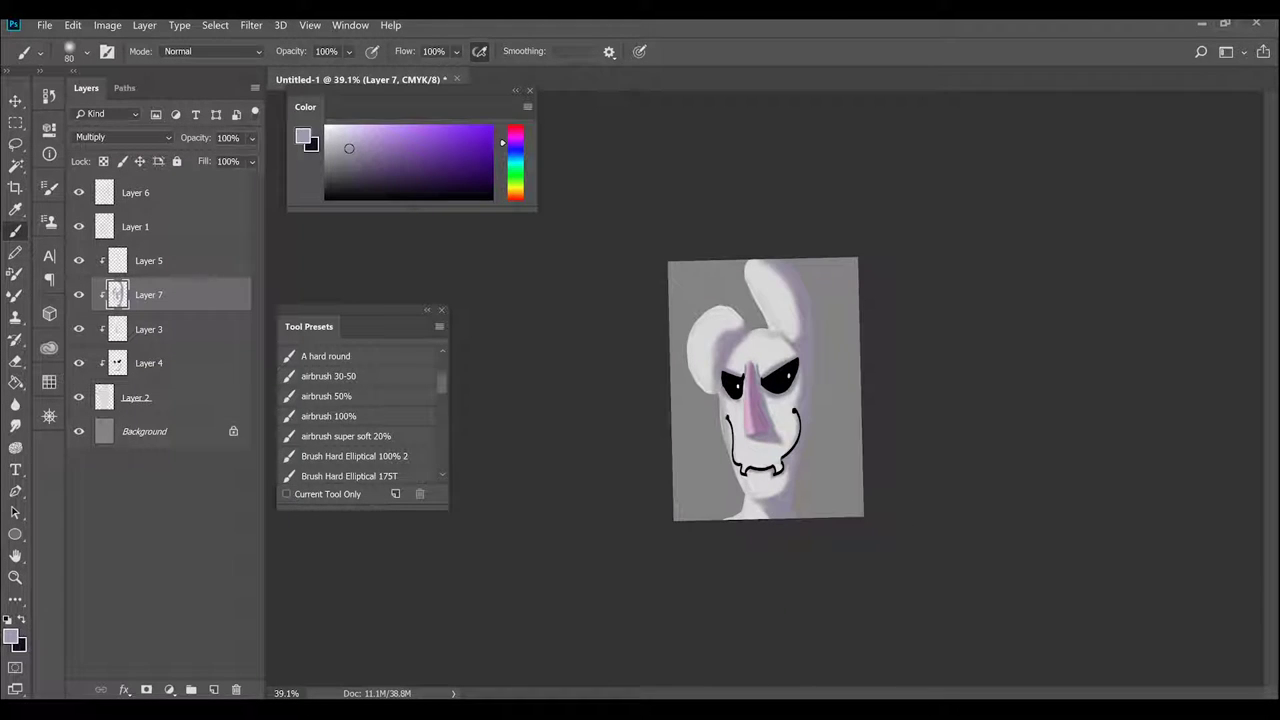
drag(792, 342, 771, 336)
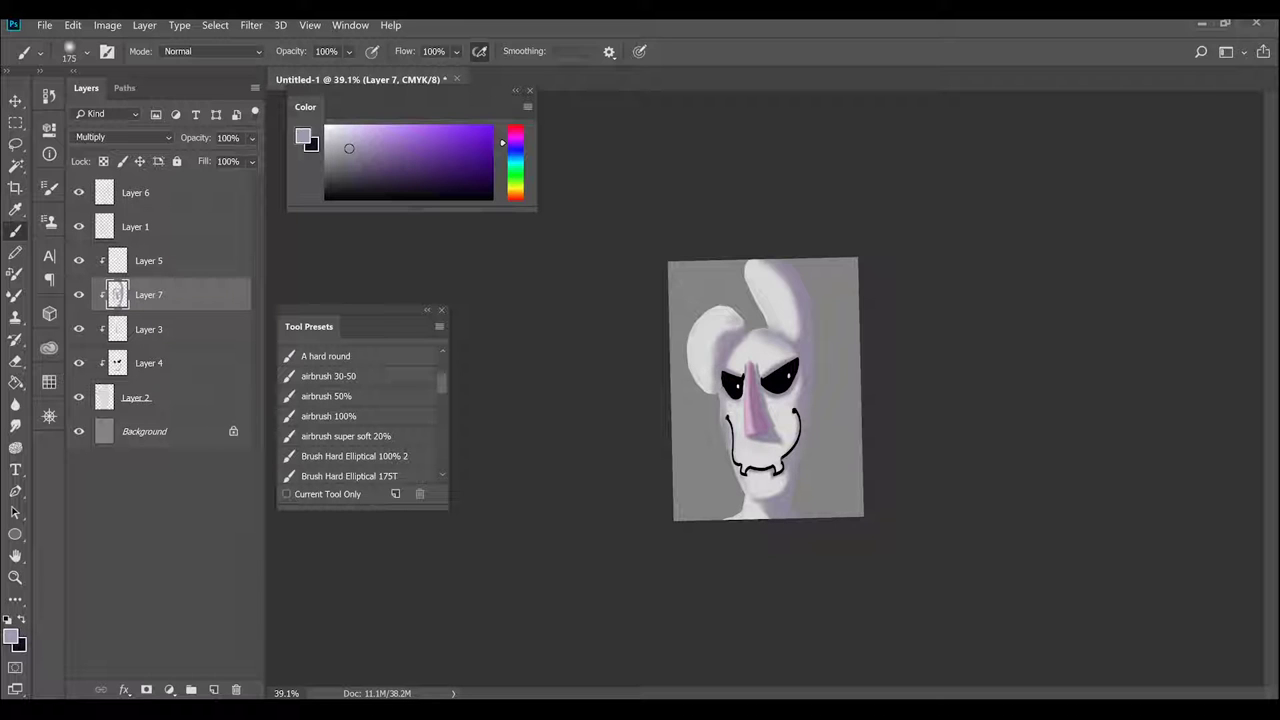
drag(736, 318, 710, 386)
drag(776, 270, 797, 334)
- Shade the left cheek outside the smile line and the area around the mouth with a much smaller brush
scroll(759, 475, up, 12)
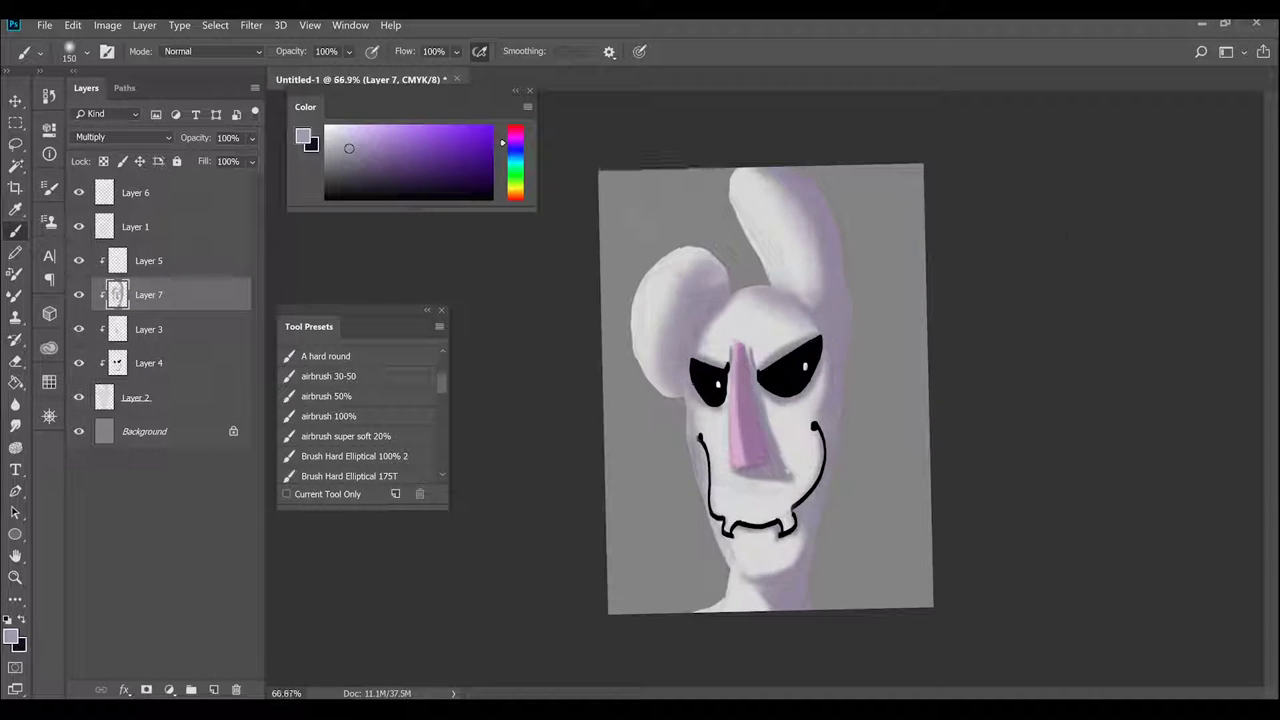
key(bracketleft)
key(bracketleft)
key(bracketleft)
key(bracketleft)
key(bracketleft)
key(bracketleft)
key(bracketleft)
key(bracketleft)
key(bracketleft)
key(bracketleft)
key(bracketleft)
drag(668, 398, 664, 456)
key(bracketleft)
key(bracketleft)
key(bracketleft)
mouse_move(605, 378)
mouse_down()
mouse_move(606, 426)
mouse_move(652, 455)
mouse_up()
drag(540, 284, 602, 391)
drag(772, 415, 838, 404)
- Hide the sketch on Layer 1 and check the shading on the whole head
key(ctrl+0)
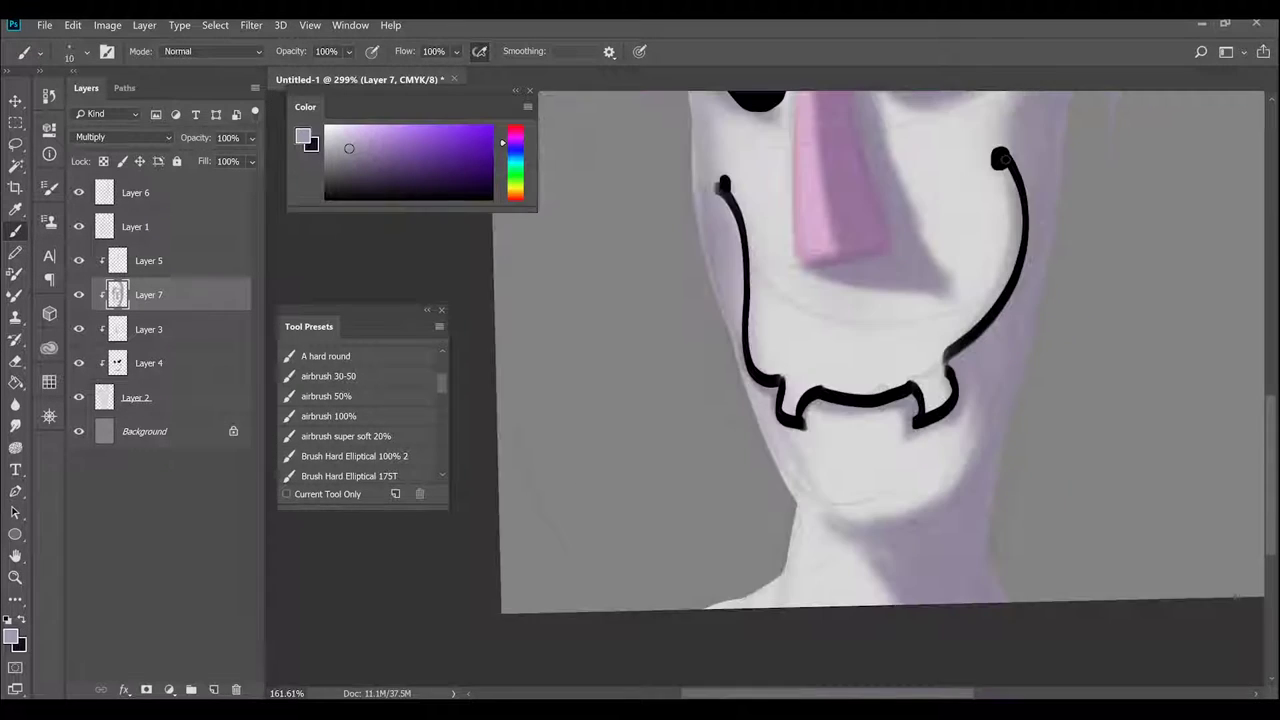
key(bracketleft)
click(79, 227)
scroll(766, 390, down, 5)
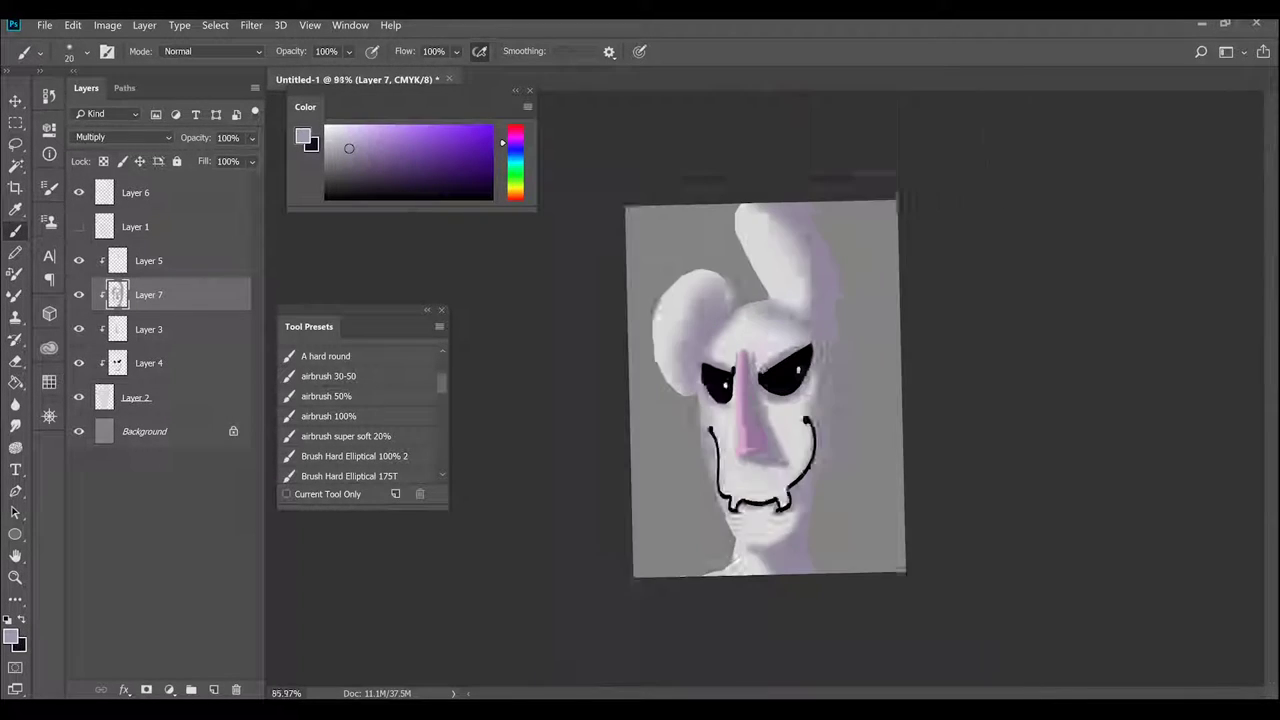
- Enlarge the soft brush for further shading on the face
scroll(766, 390, up, 4)
key(bracketright)
key(bracketright)
key(bracketright)
key(bracketright)
key(bracketright)
key(bracketright)
key(bracketright)
key(bracketright)
key(bracketright)
key(bracketright)
key(bracketright)
scroll(773, 434, up, 8)
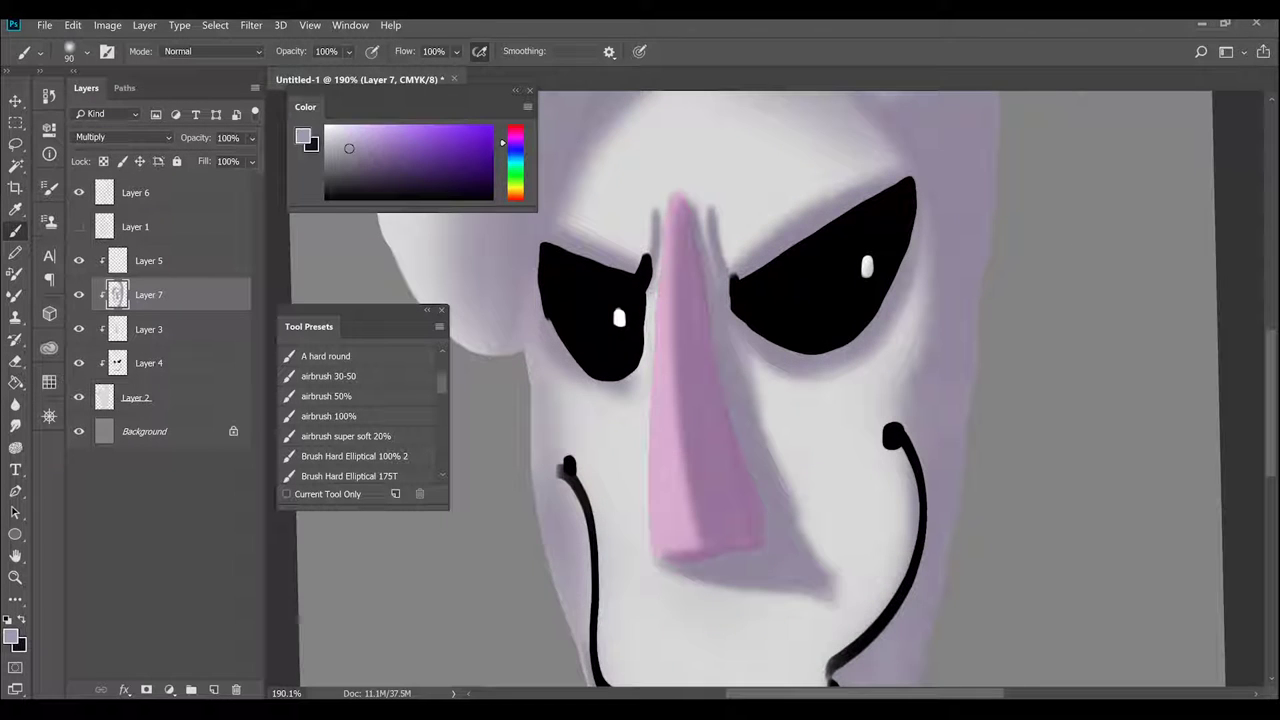